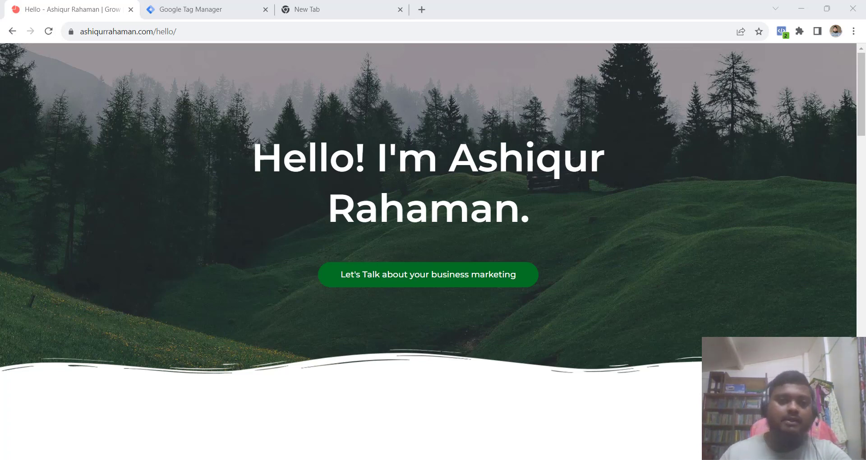
- Switch to Google Tag Manager and start a new account named Skill Spark
left_click(226, 8)
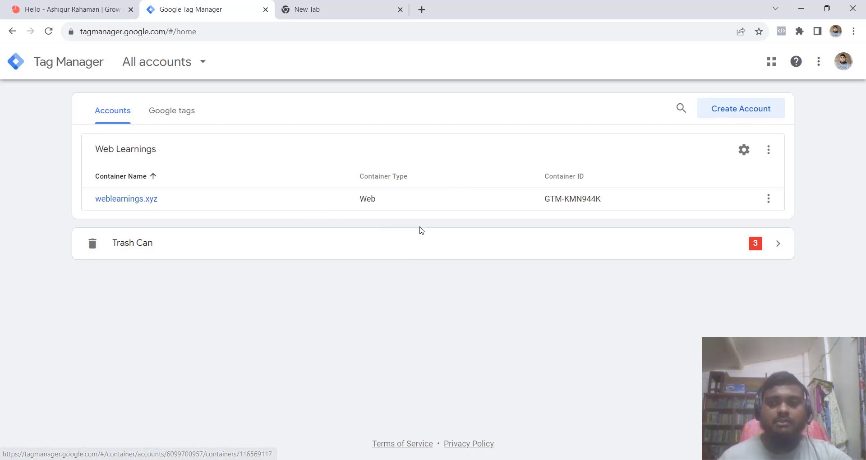
left_click(730, 106)
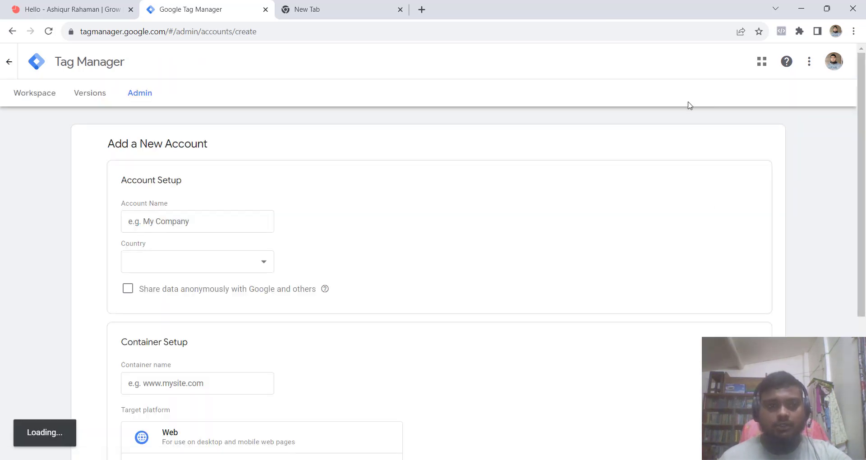
left_click(154, 221)
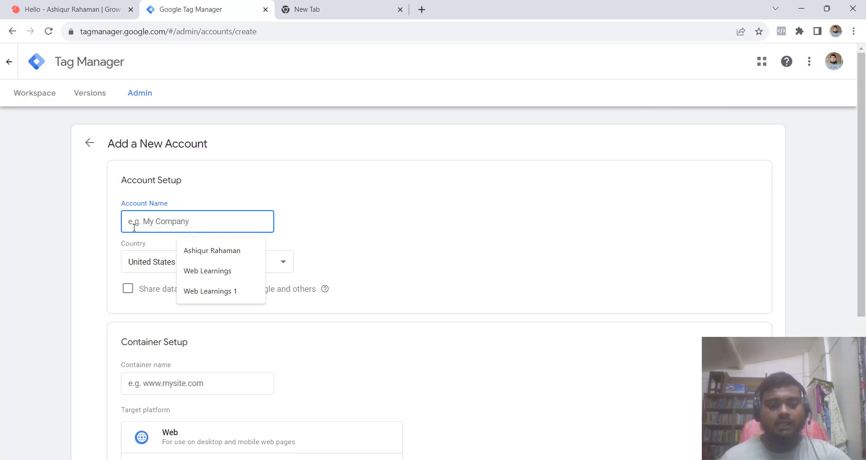
type("Ski")
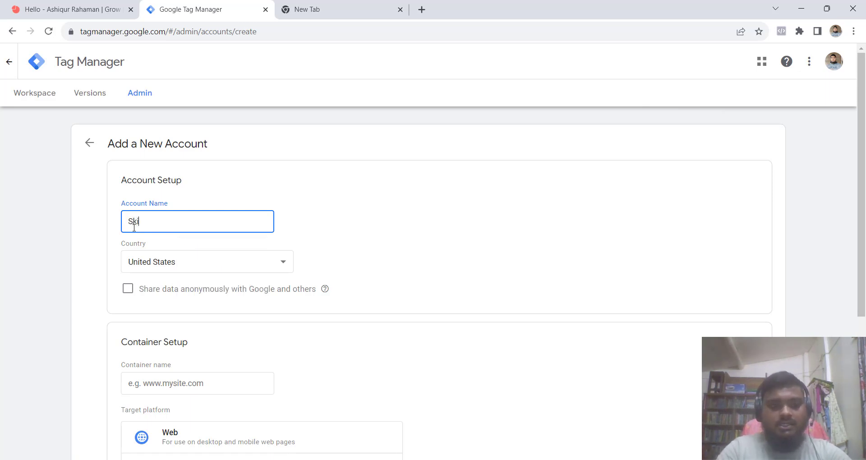
type("ll Spark")
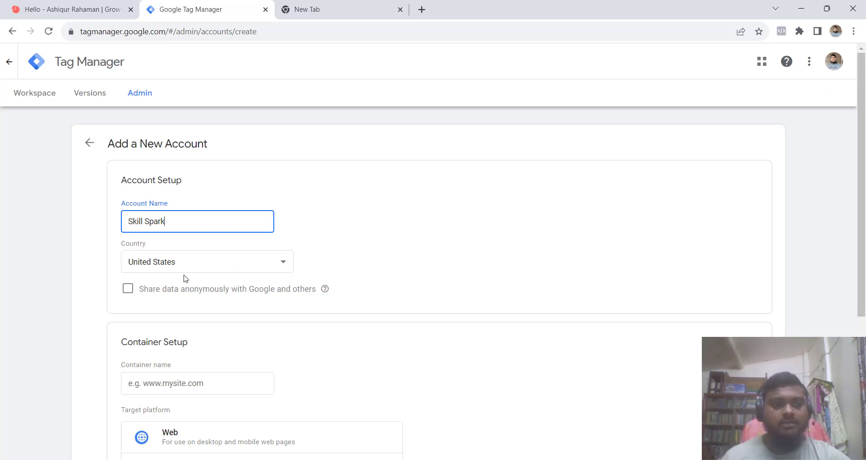
- Name the container skillspark.online and choose Web as its target platform
scroll(185, 265, "down", 1)
scroll(184, 264, "down", 1)
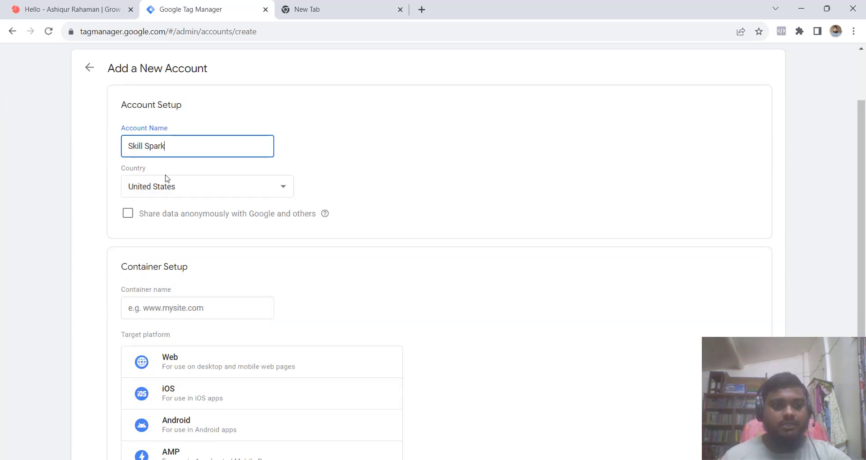
scroll(166, 243, "down", 2)
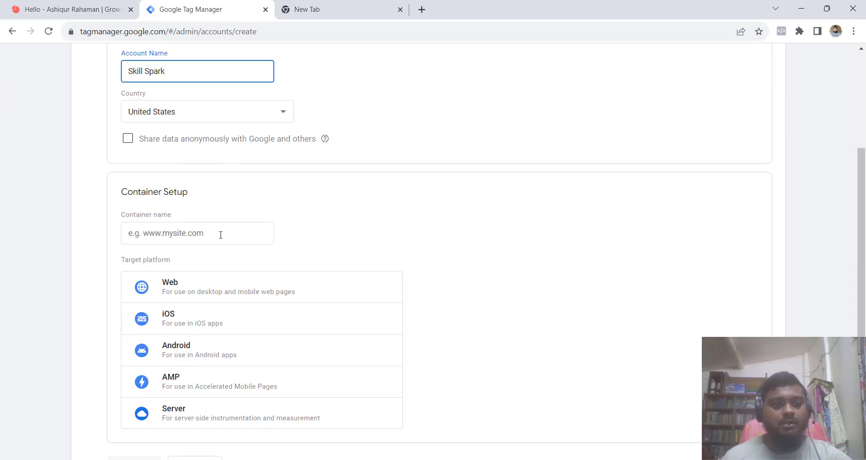
left_click(178, 233)
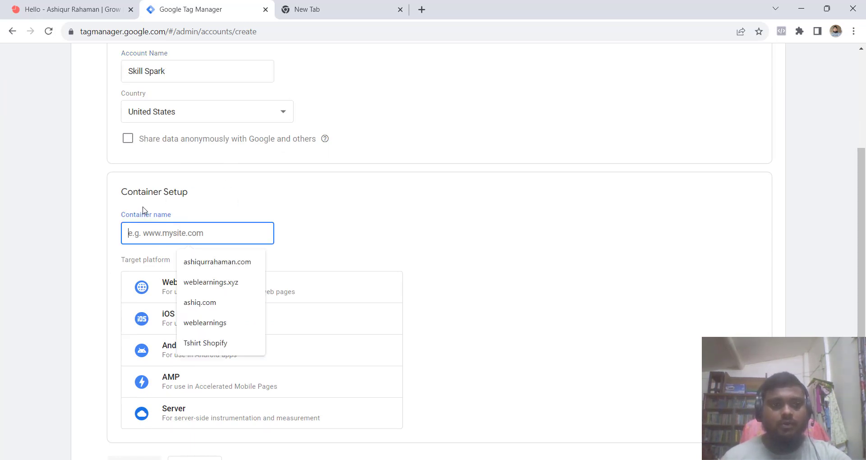
scroll(181, 209, "up", 3)
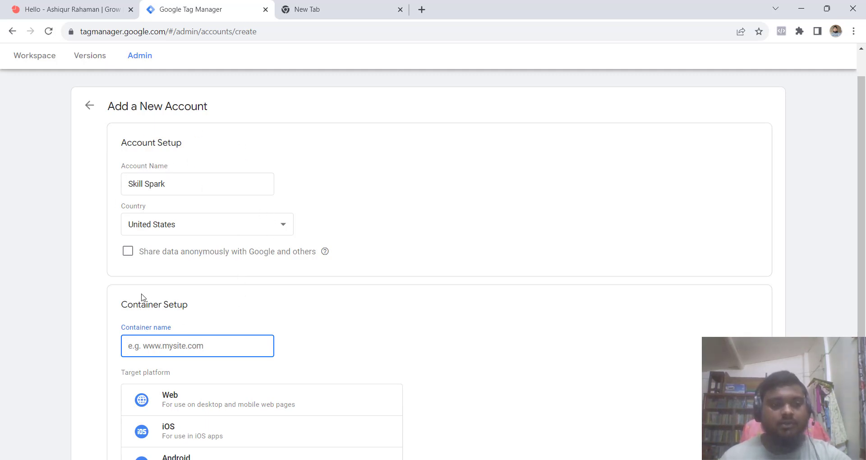
scroll(159, 311, "down", 3)
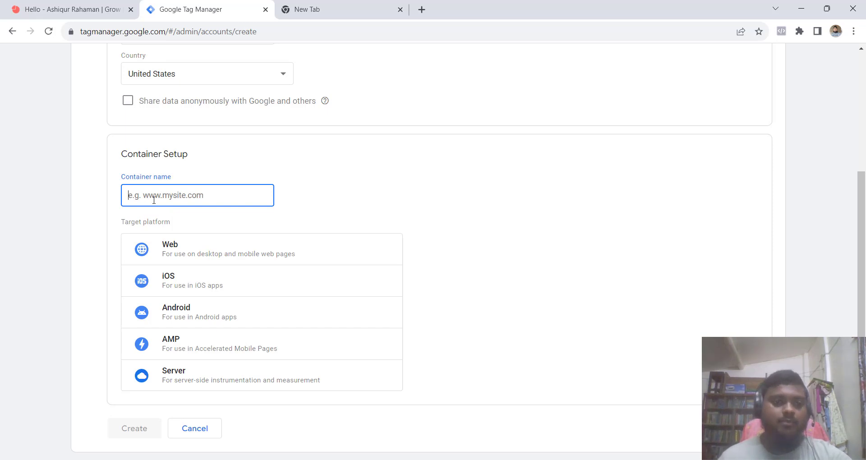
type("skillspar")
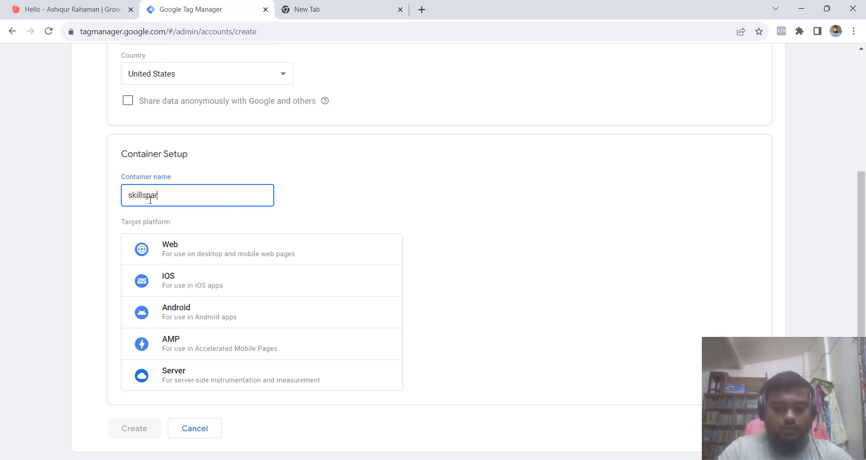
type("k.online")
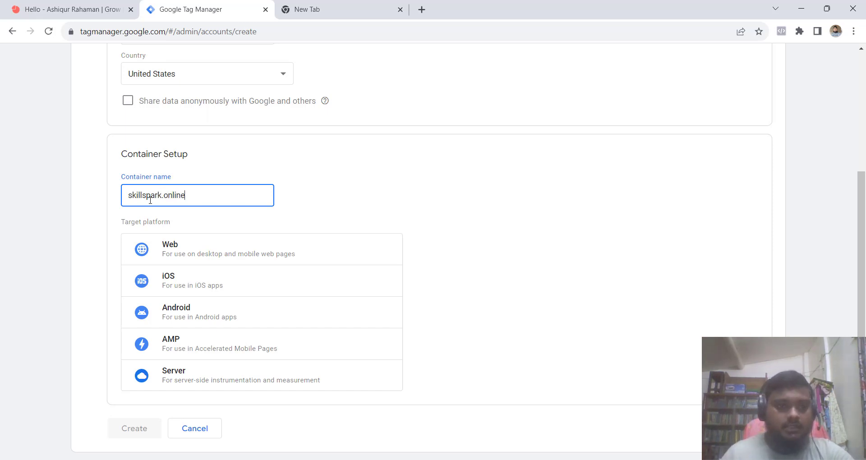
left_click(108, 224)
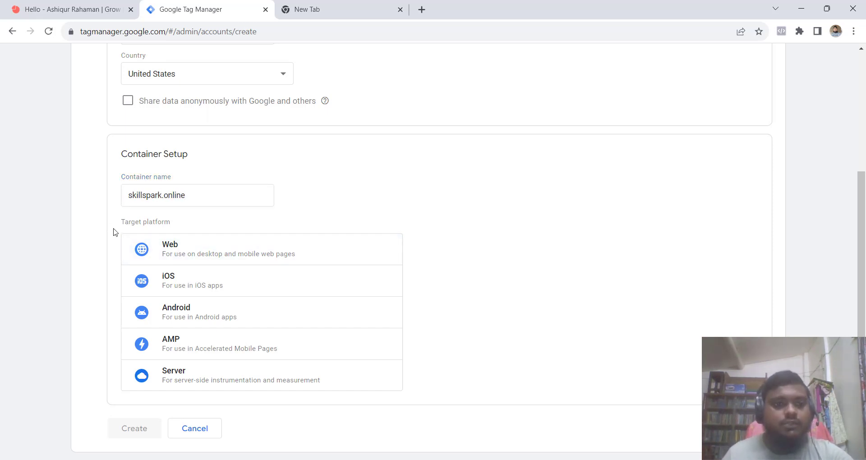
left_click(168, 248)
- Create the Tag Manager account, accepting the Terms of Service and Data Processing Terms, and dismiss the installation code dialog
scroll(238, 255, "up", 4)
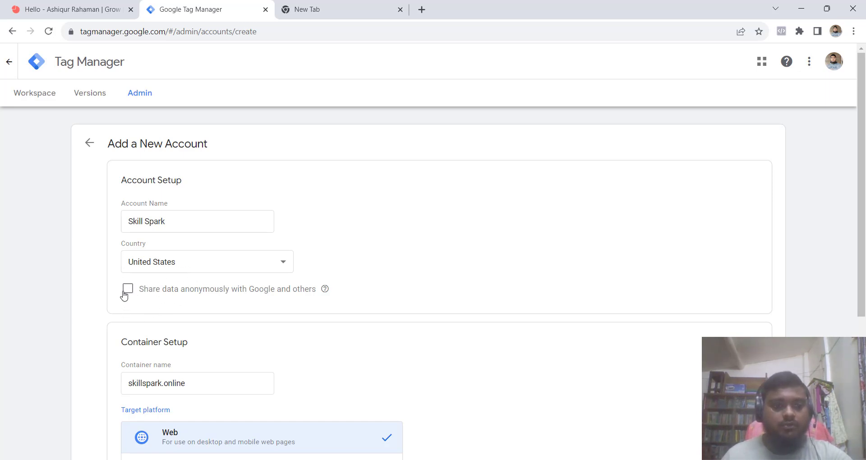
scroll(126, 293, "down", 5)
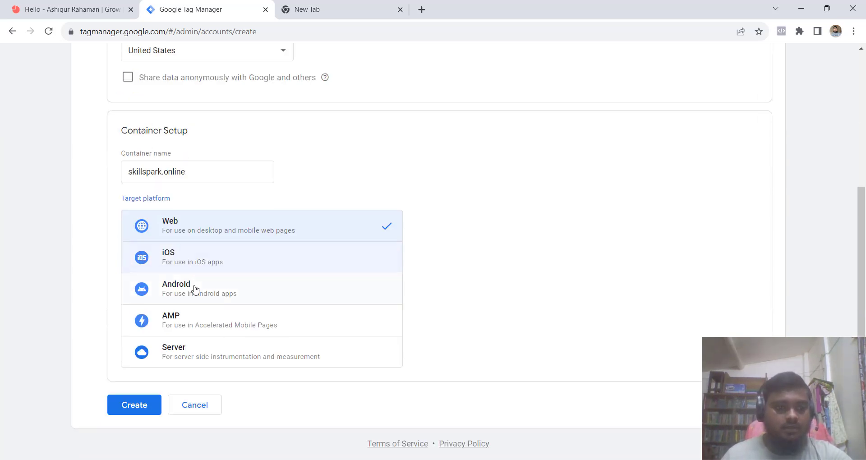
left_click(142, 416)
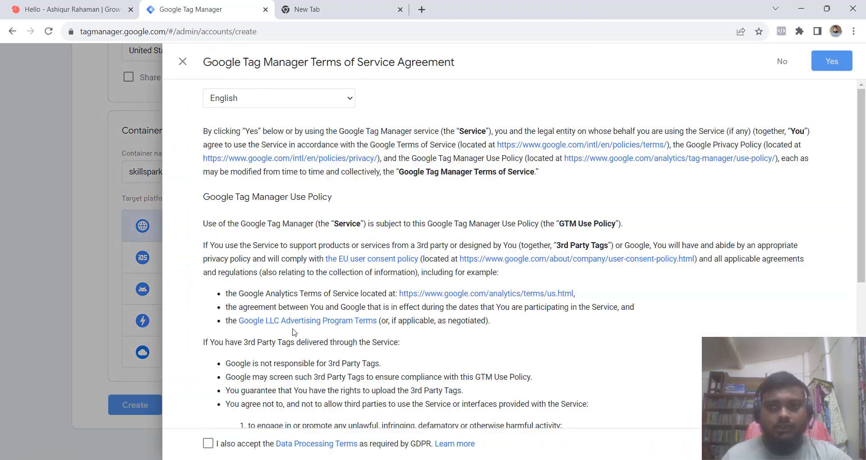
scroll(433, 316, "down", 5)
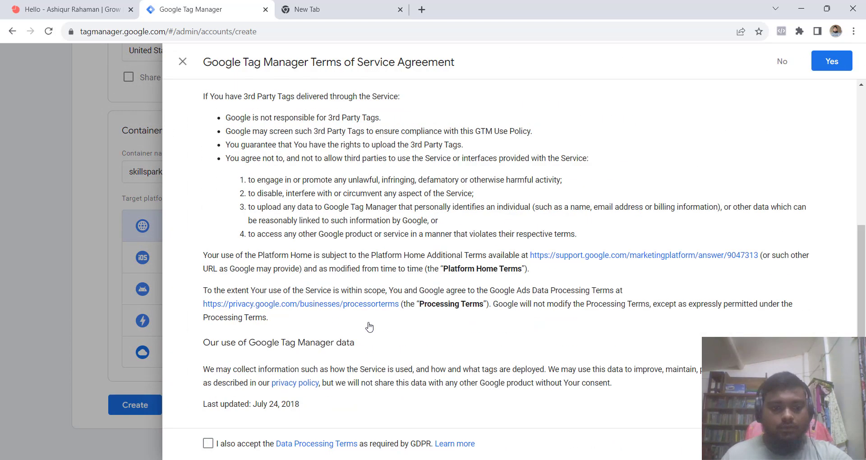
left_click(208, 444)
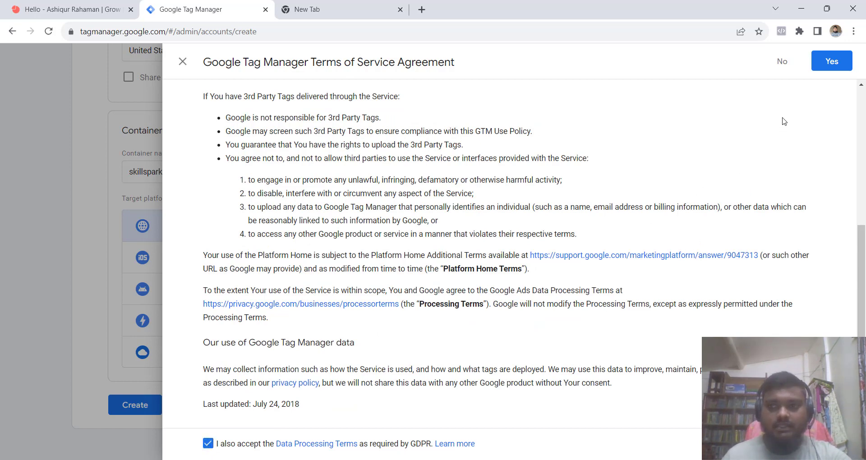
left_click(832, 61)
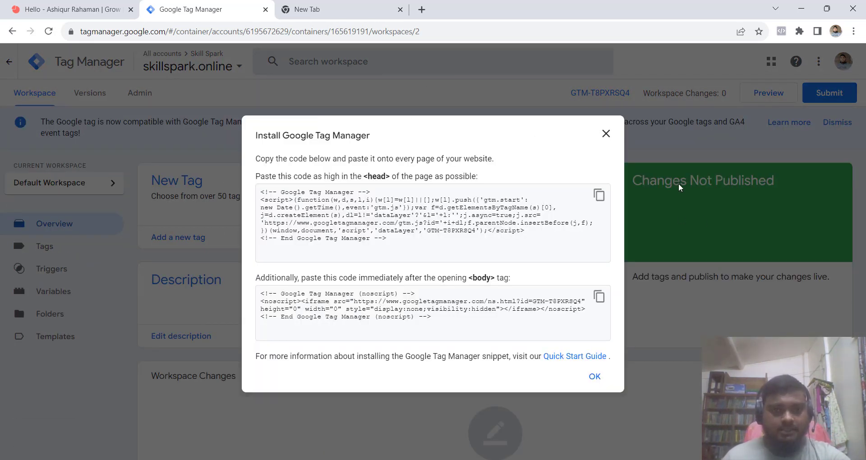
left_click(605, 135)
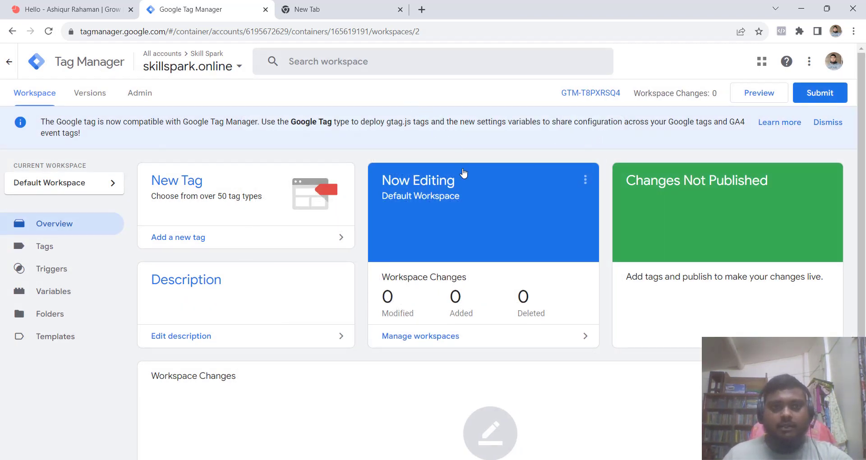
- Switch to the empty browser tab and open Google Analytics at analytics.google.com
left_click(351, 17)
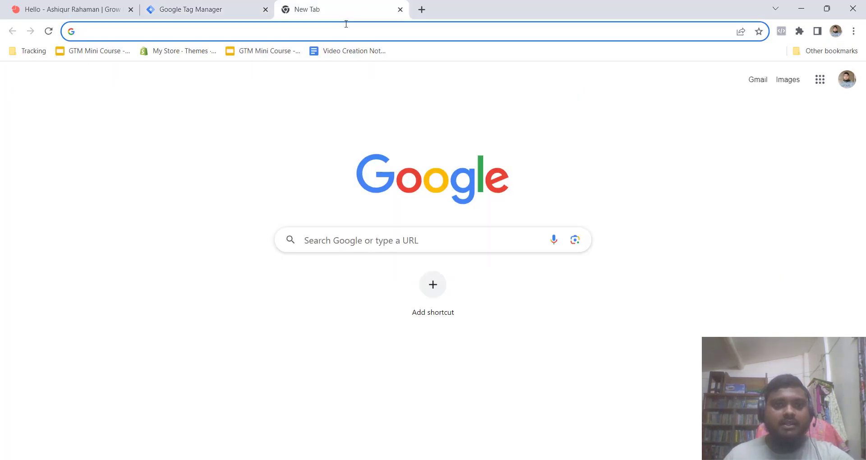
left_click(346, 27)
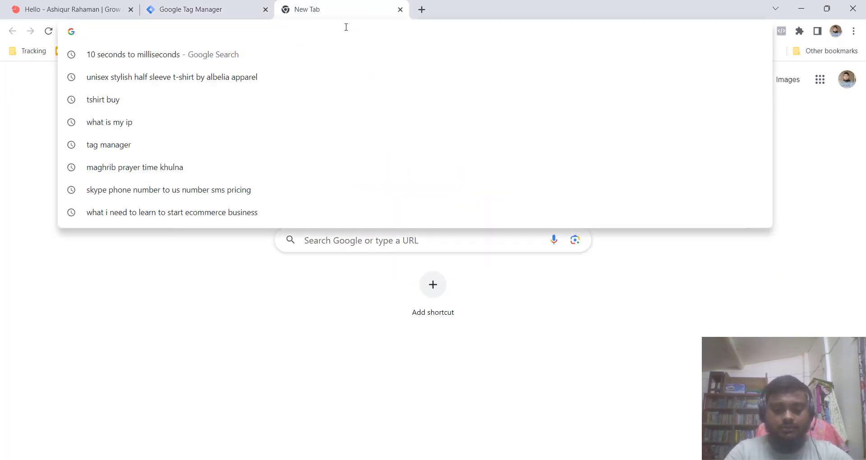
type("anal")
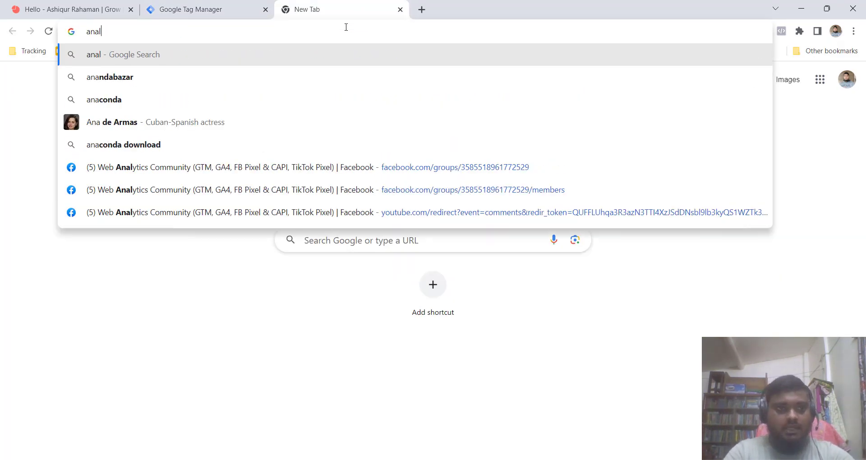
type("ytics.google.")
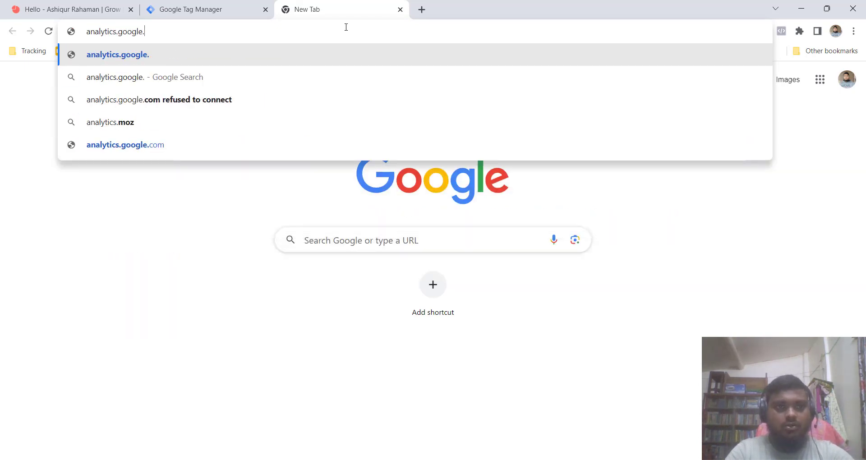
type("com")
key("Return")
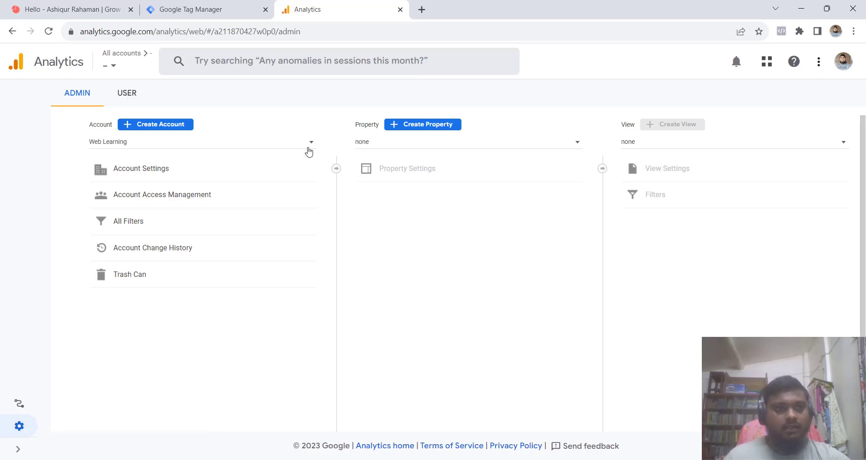
- Open the form for creating a new Analytics account from the admin settings
left_click(105, 66)
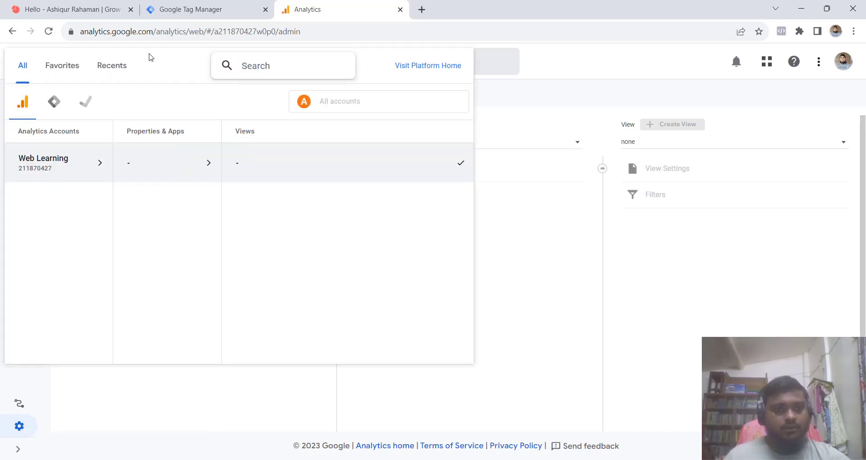
left_click(619, 70)
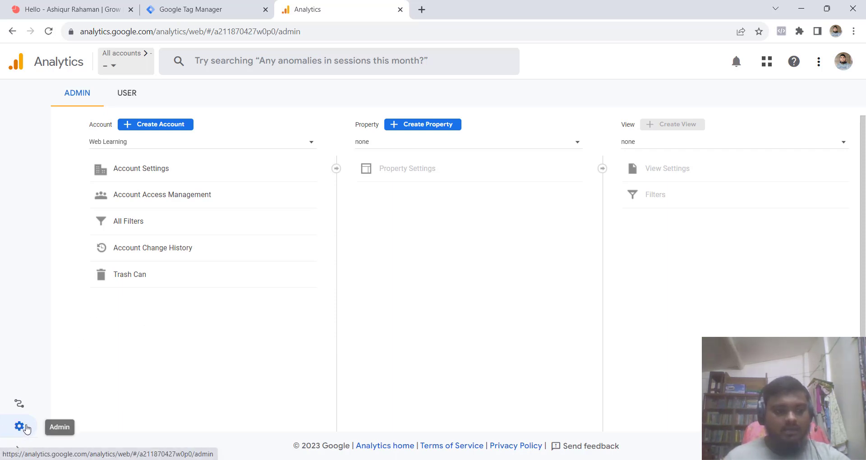
left_click(20, 426)
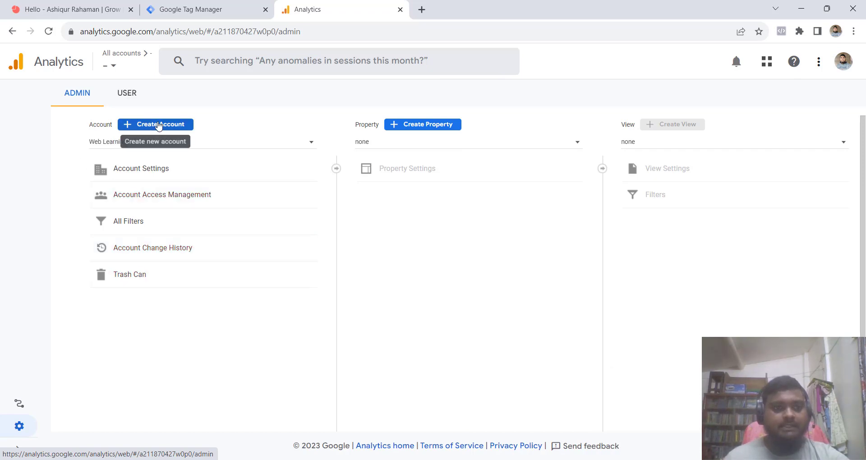
left_click(159, 125)
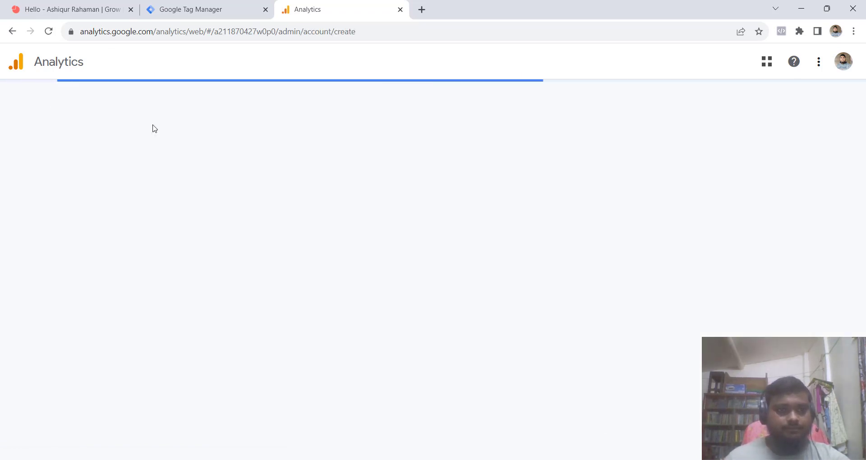
- Name the new Analytics account Skill Spark
scroll(188, 199, "down", 5)
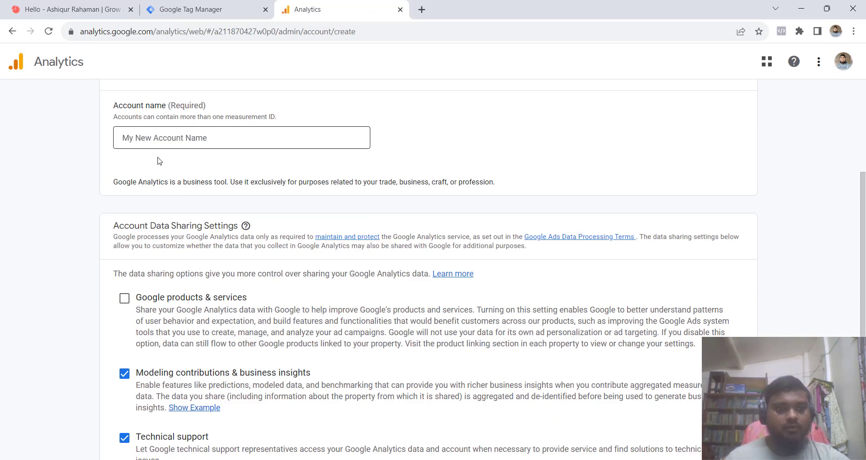
scroll(153, 162, "up", 3)
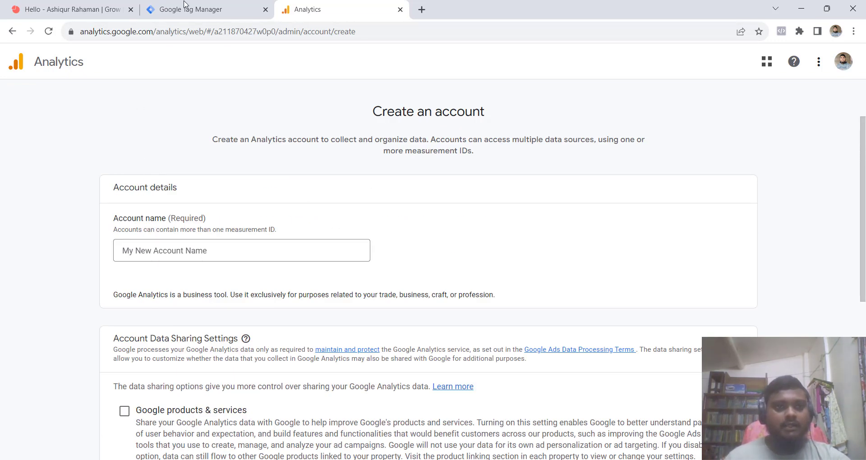
left_click(176, 252)
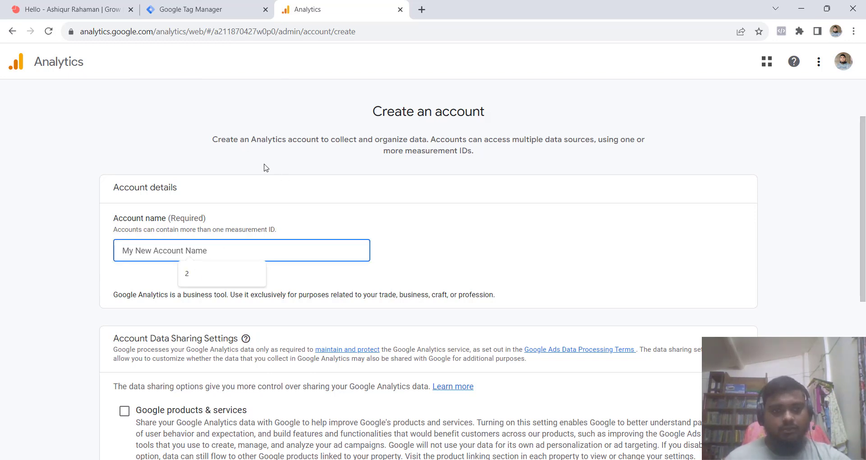
left_click(241, 119)
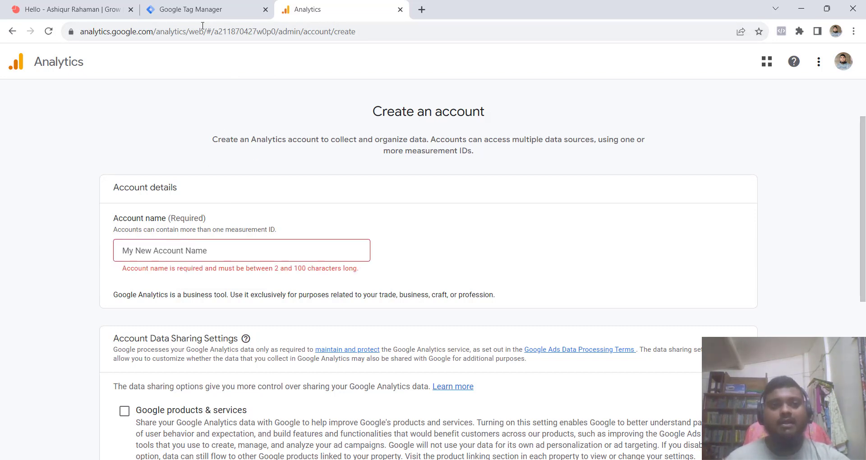
left_click(192, 251)
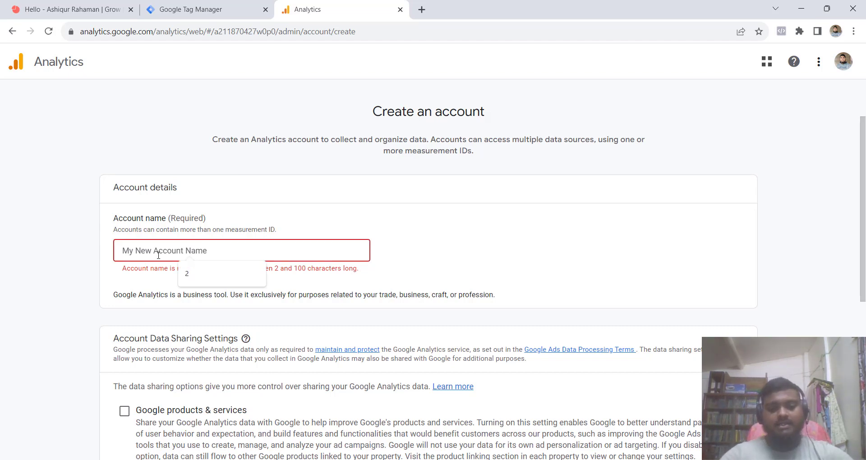
type("S")
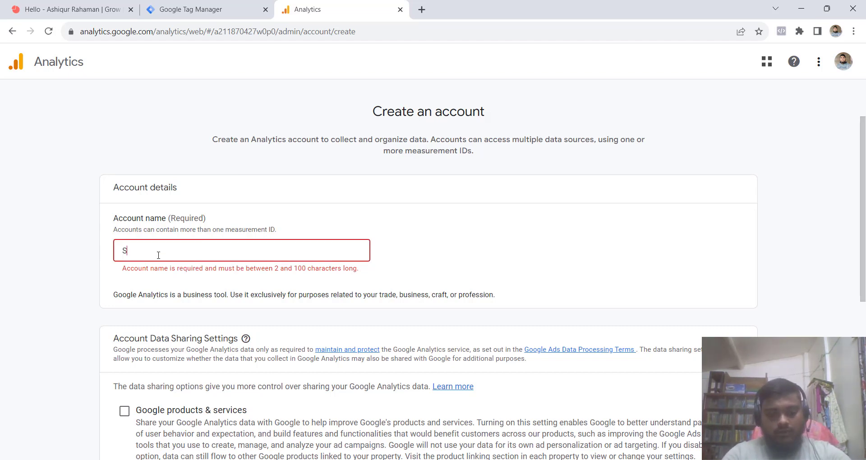
type("kill Spark")
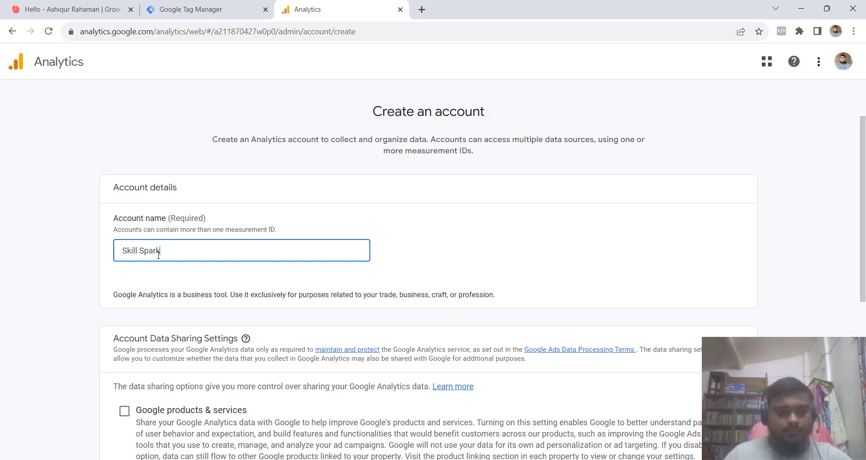
- Review the account data sharing settings, keep the default selections, and continue to property creation
scroll(158, 255, "down", 4)
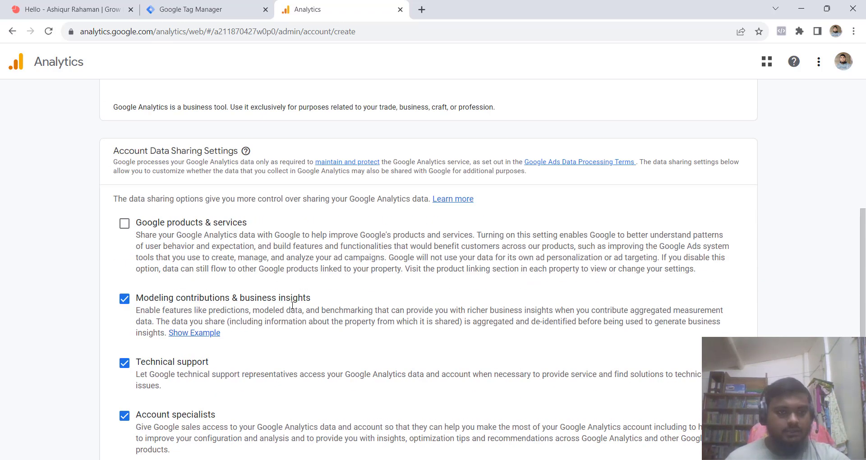
scroll(223, 217, "down", 3)
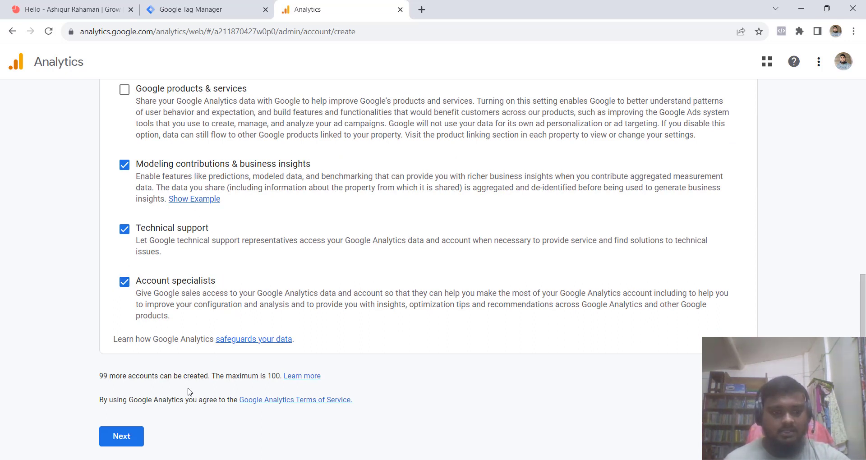
left_click_drag(108, 377, 203, 376)
left_click(222, 375)
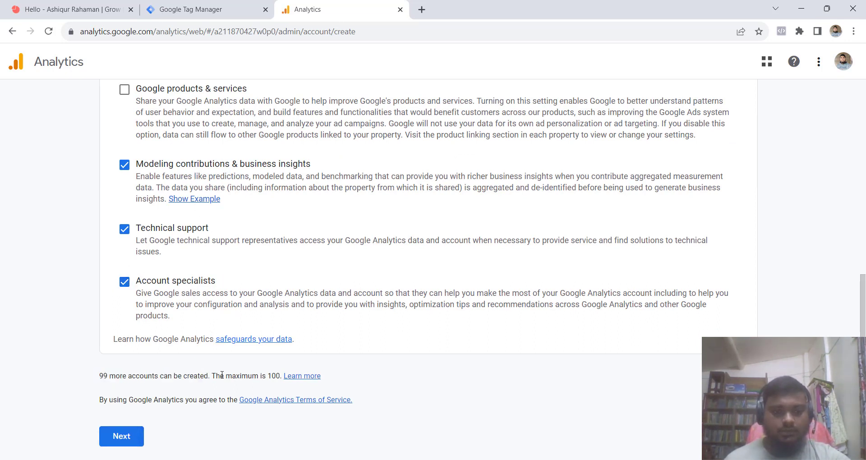
left_click(122, 436)
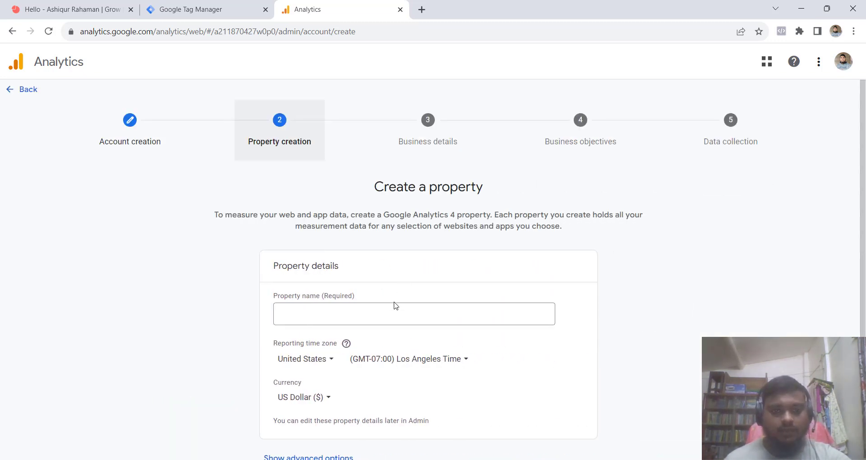
- Name the new Analytics property skillspark.online
left_click(394, 306)
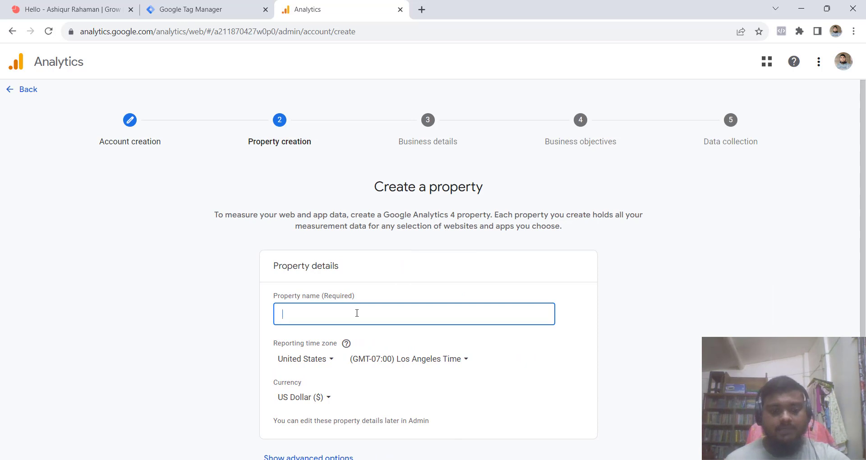
type("S")
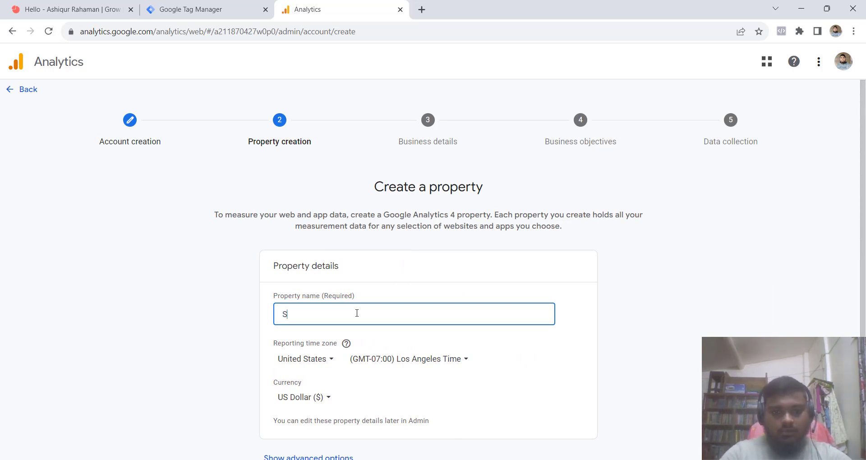
type("skillspark")
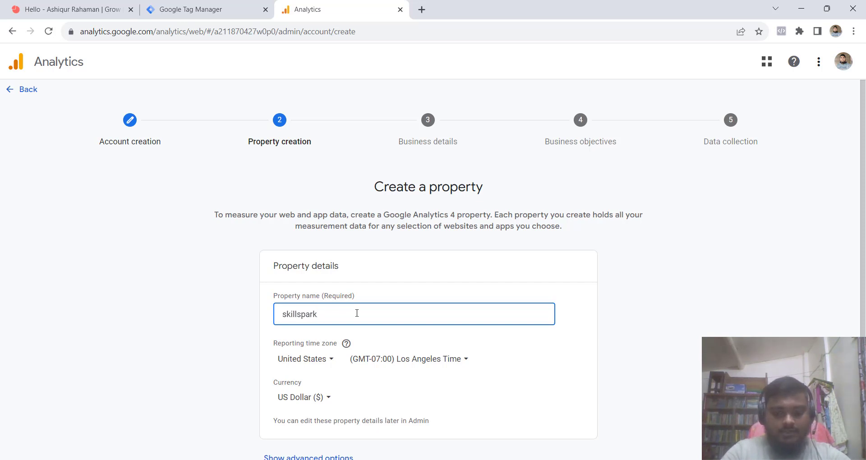
type(".online")
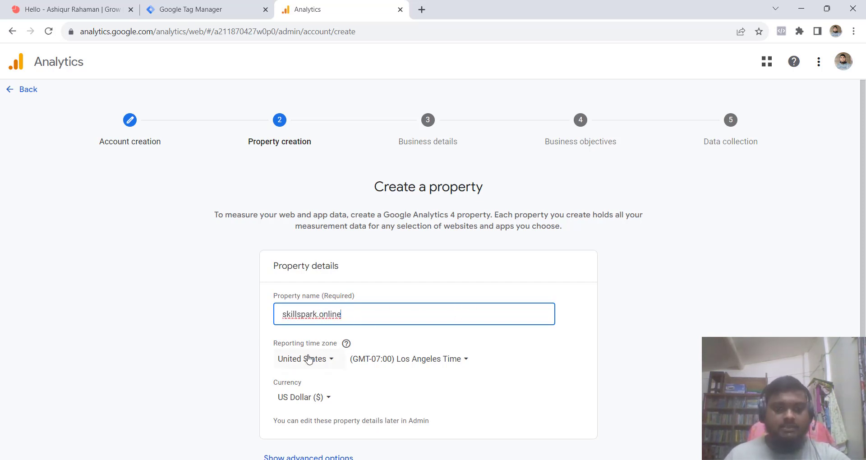
- Look through the reporting country, time zone and currency choices for the property without changing them
left_click(291, 357)
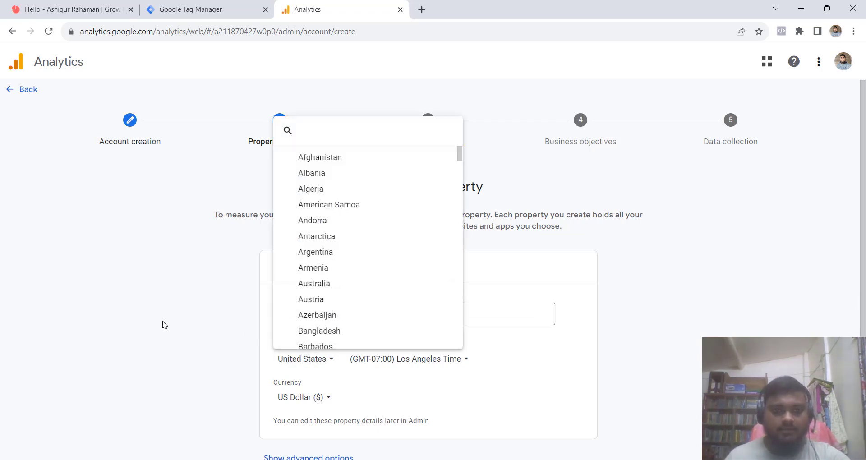
left_click(167, 336)
left_click(436, 370)
left_click(239, 347)
scroll(506, 290, "down", 1)
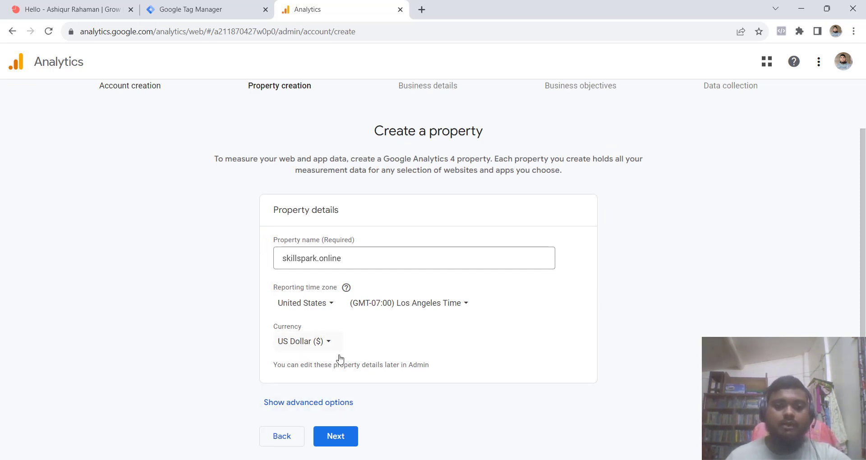
left_click(303, 343)
scroll(338, 226, "down", 9)
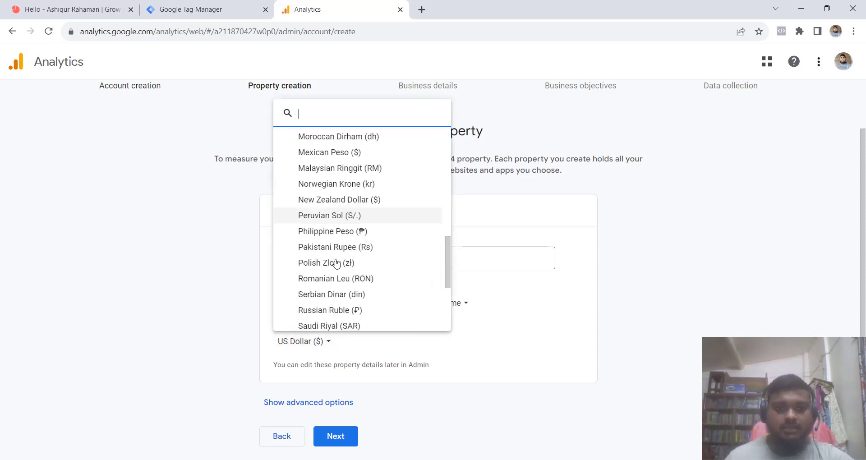
scroll(336, 263, "down", 3)
left_click(184, 335)
- Continue to the business details, choose the Jobs & Education industry category and Small business size, and proceed to the objectives
left_click(338, 435)
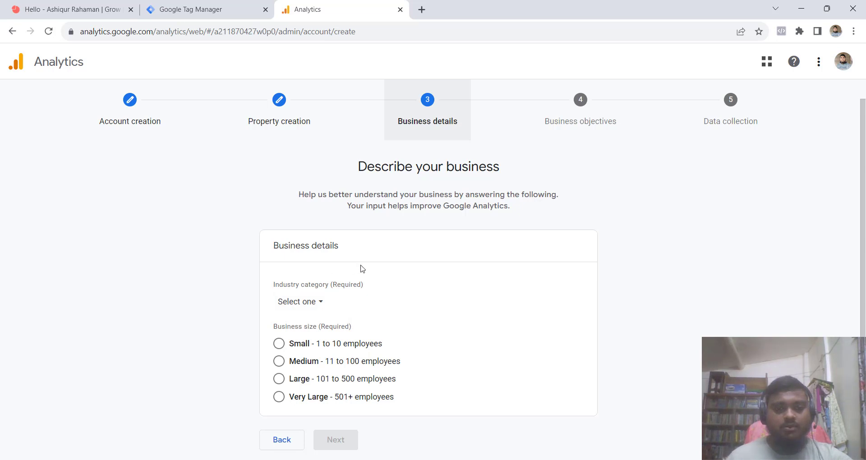
left_click(300, 308)
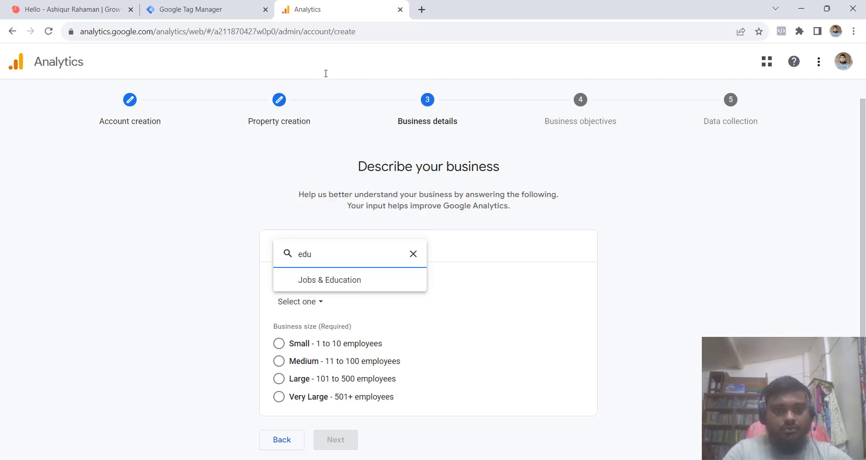
left_click(325, 279)
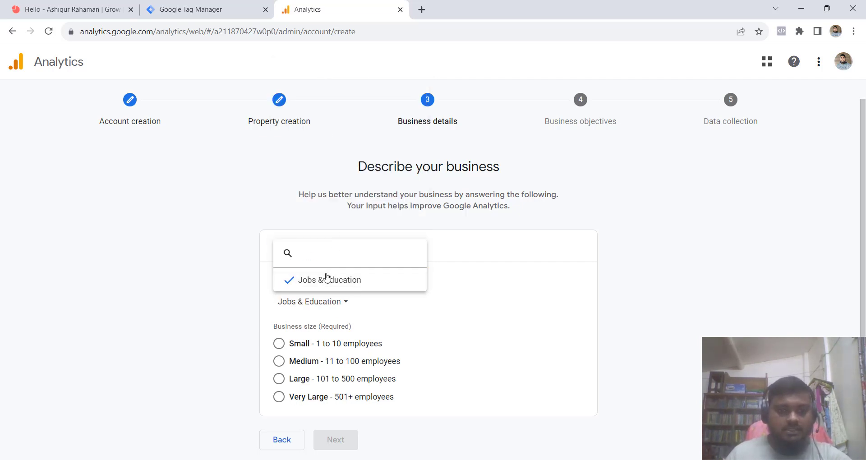
left_click(279, 343)
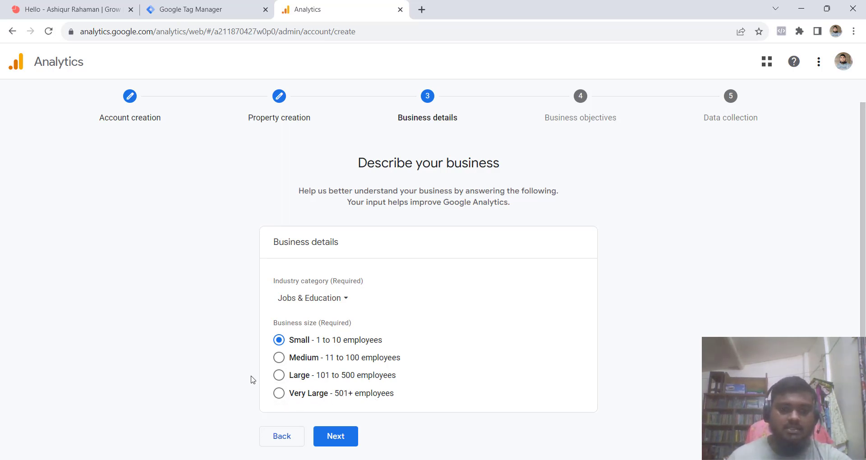
left_click(330, 445)
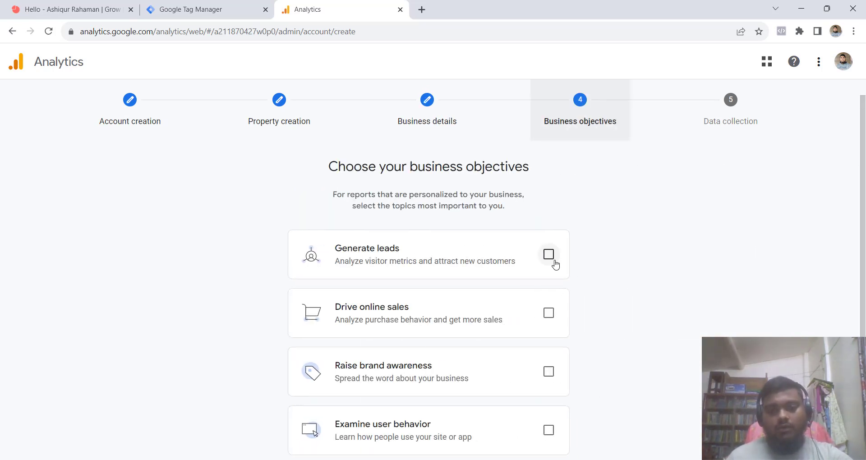
- Try combining Get baseline reports with the Generate leads, Drive online sales, Raise brand awareness and Examine user behavior objectives
scroll(514, 294, "down", 2)
scroll(526, 290, "up", 2)
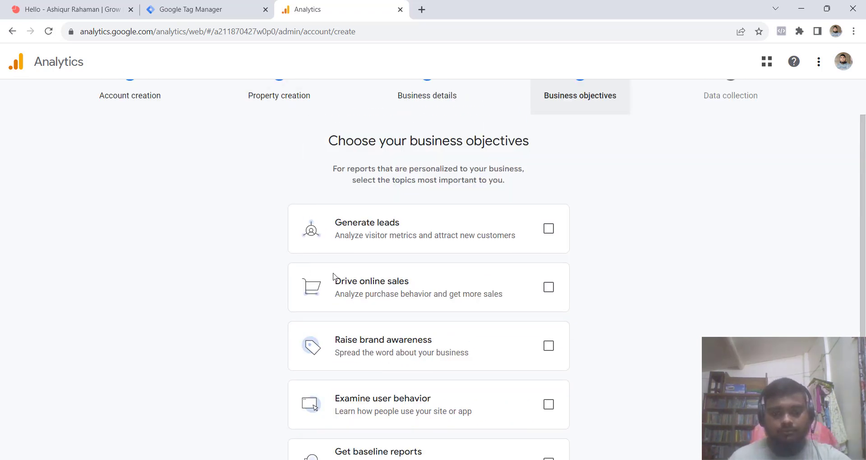
scroll(338, 275, "down", 2)
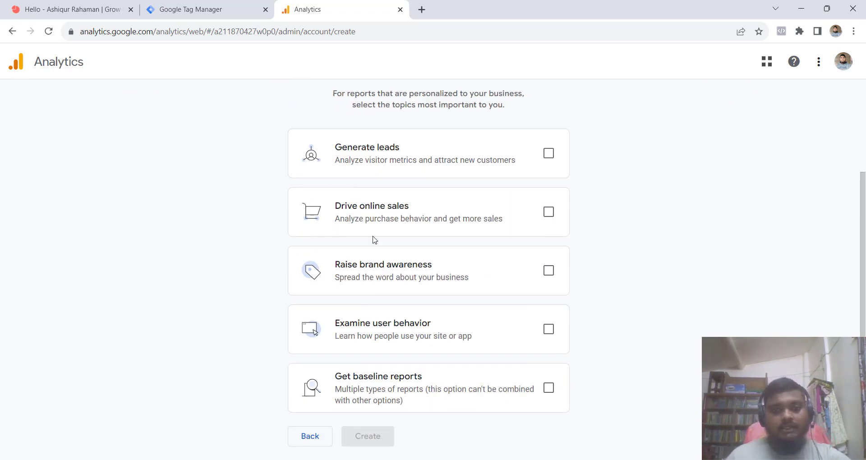
left_click(548, 154)
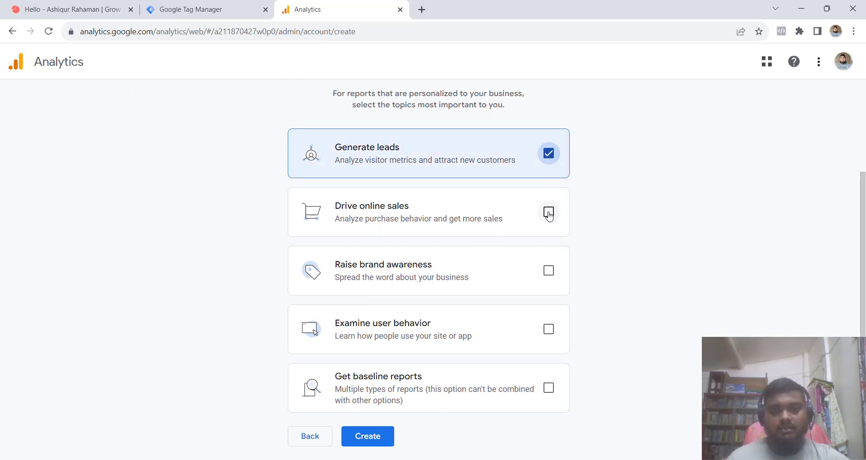
left_click(549, 212)
left_click(549, 271)
left_click(548, 329)
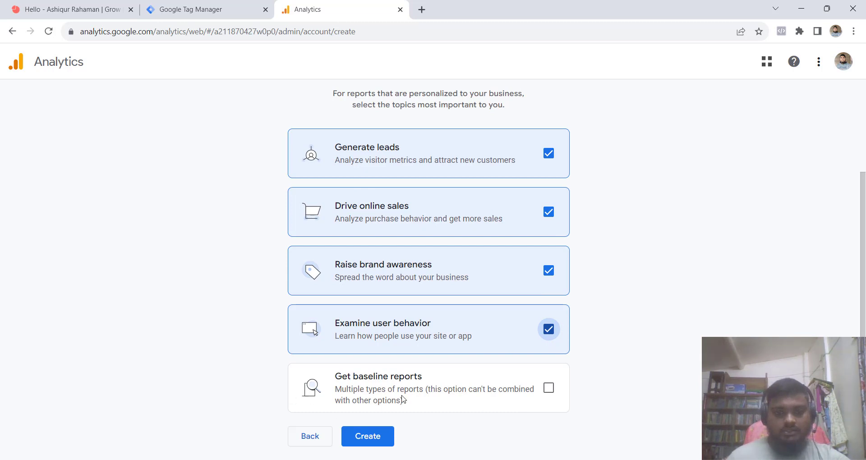
left_click(550, 379)
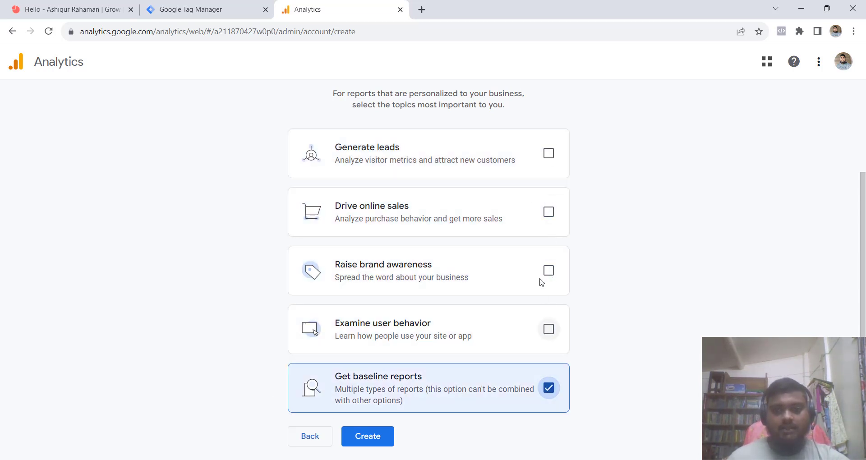
- Choose Generate leads, Drive online sales, Raise brand awareness and Examine user behavior as the business objectives, replacing Get baseline reports
left_click(559, 154)
left_click(548, 212)
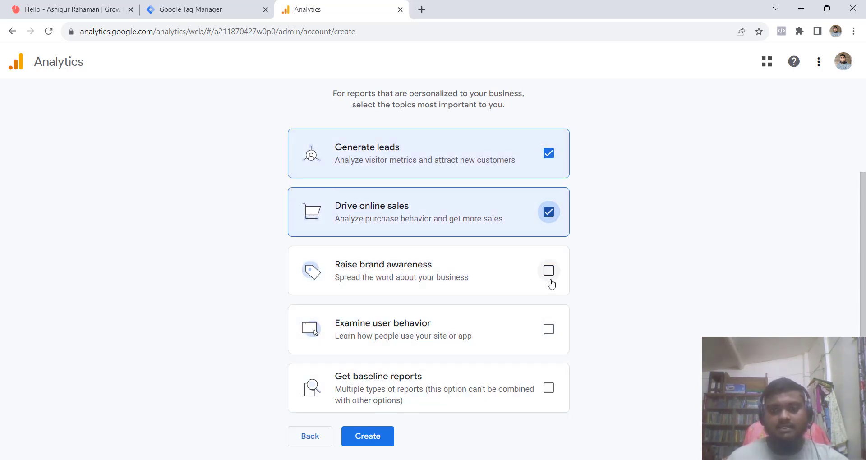
left_click(548, 271)
left_click(547, 327)
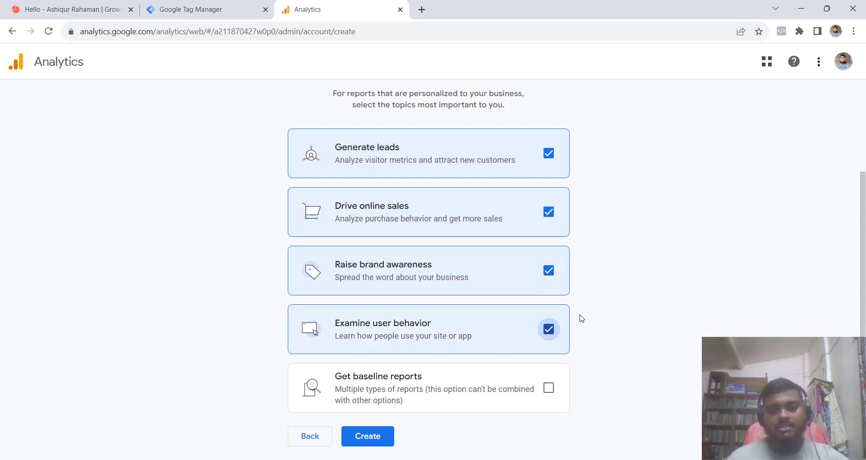
- Create the Analytics account and property, accepting the United States Terms of Service and the GDPR Data Processing Terms
left_click(379, 437)
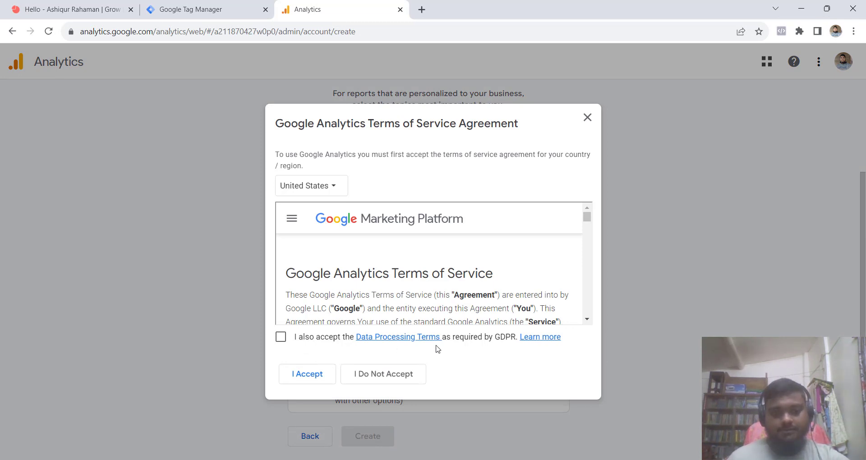
left_click(281, 336)
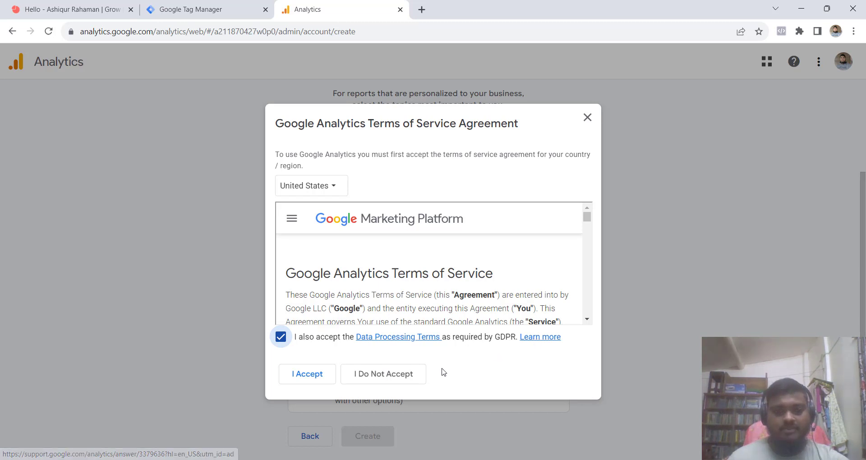
left_click(294, 378)
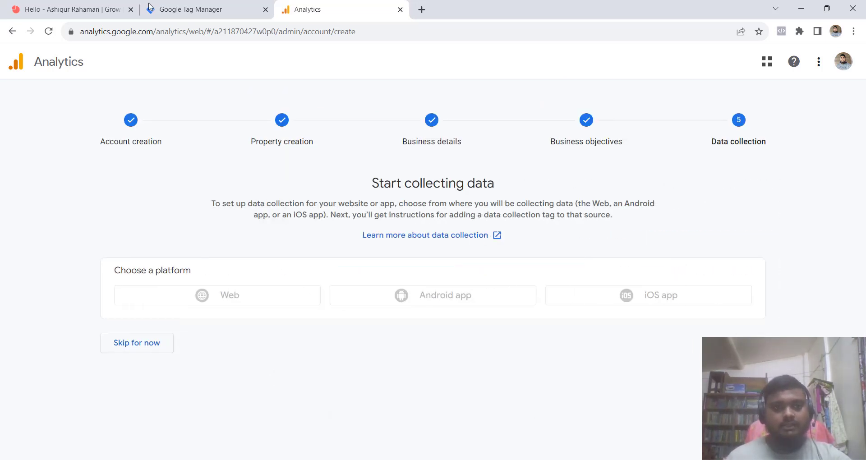
- Check the Google Tag Manager tab, return to Analytics, and skip choosing a data collection platform for now
left_click(216, 6)
left_click(307, 5)
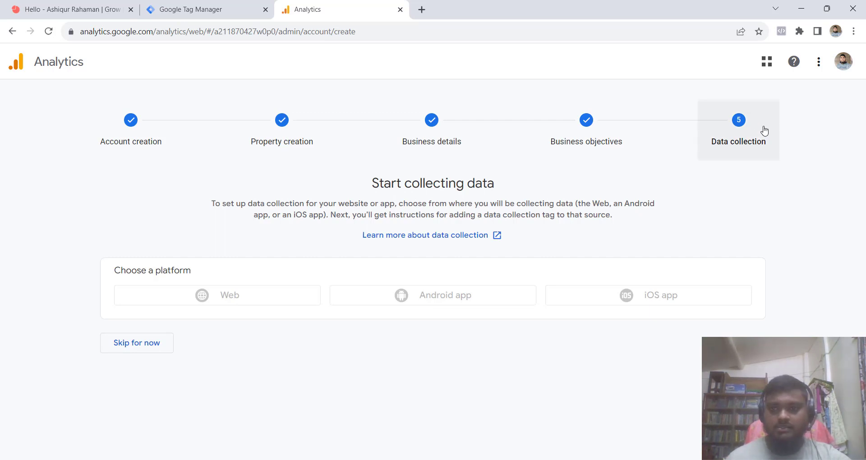
left_click(124, 350)
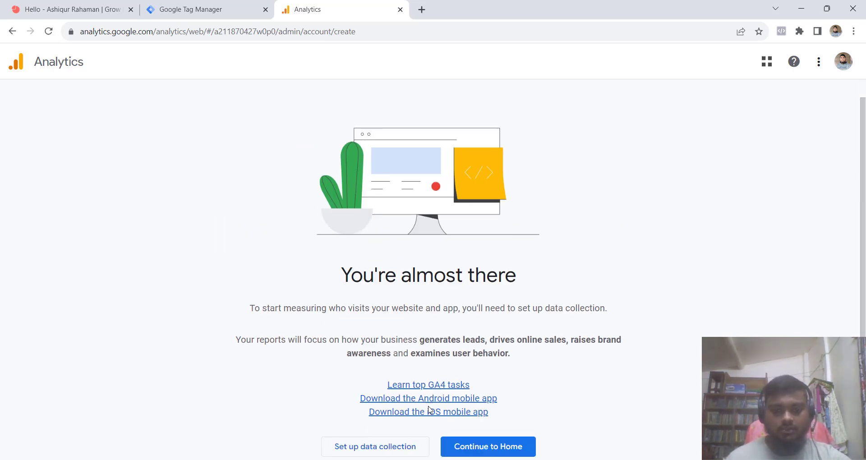
- Open data collection setup for the skillspark.online Analytics property and return to the Tag Manager workspace
left_click(408, 446)
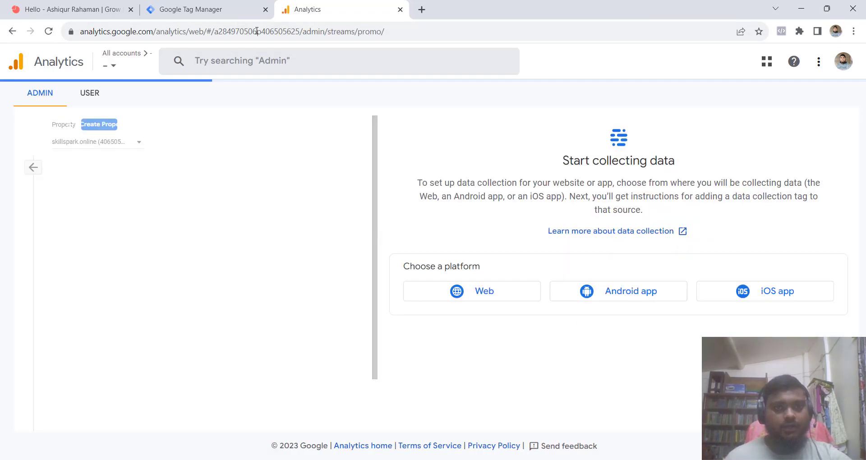
left_click(201, 14)
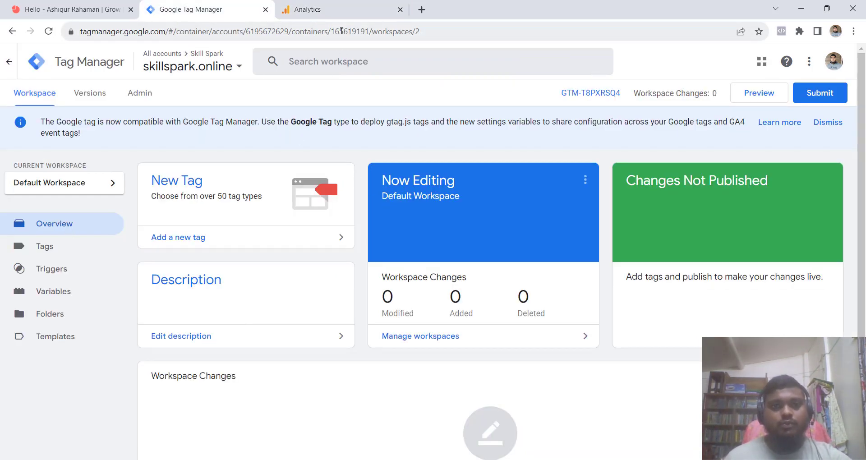
left_click(315, 5)
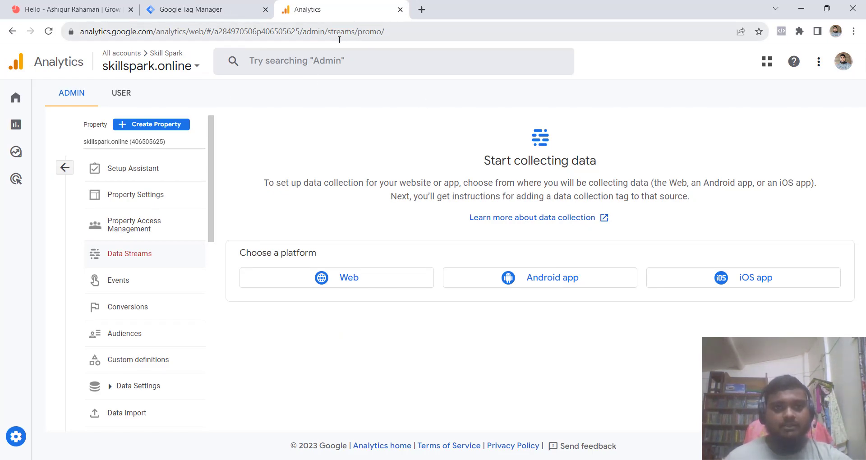
left_click(211, 5)
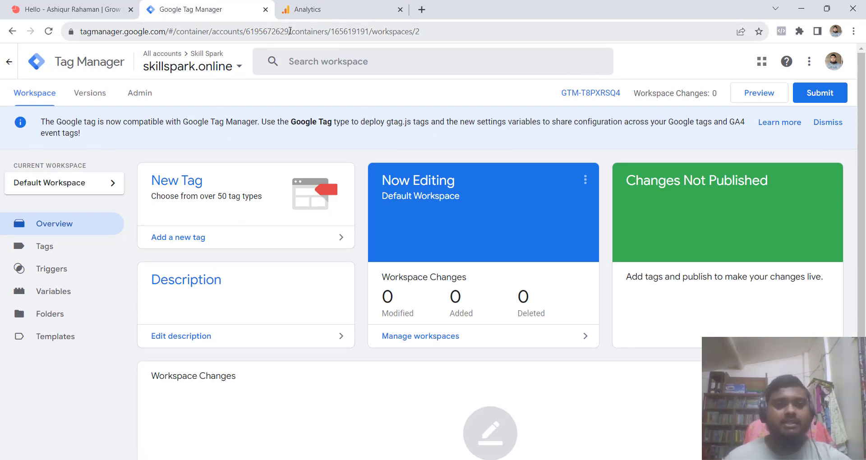
- Open the skillspark.online/wp-admin dashboard in a new browser tab placed just before the Tag Manager tab
right_click(235, 11)
left_click(262, 18)
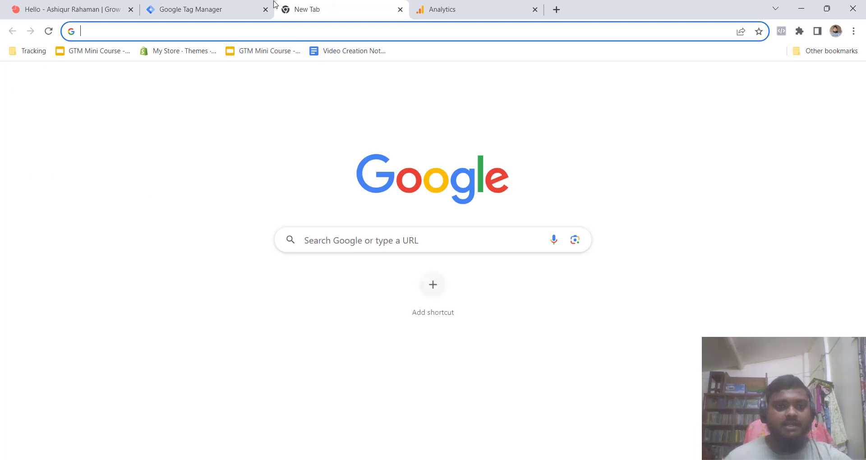
left_click_drag(352, 9, 242, 4)
type("skillspark.online/wp")
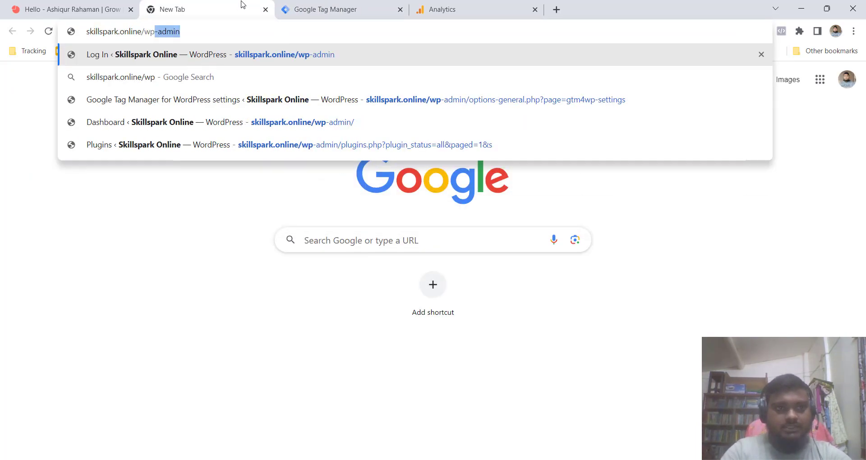
key("Return")
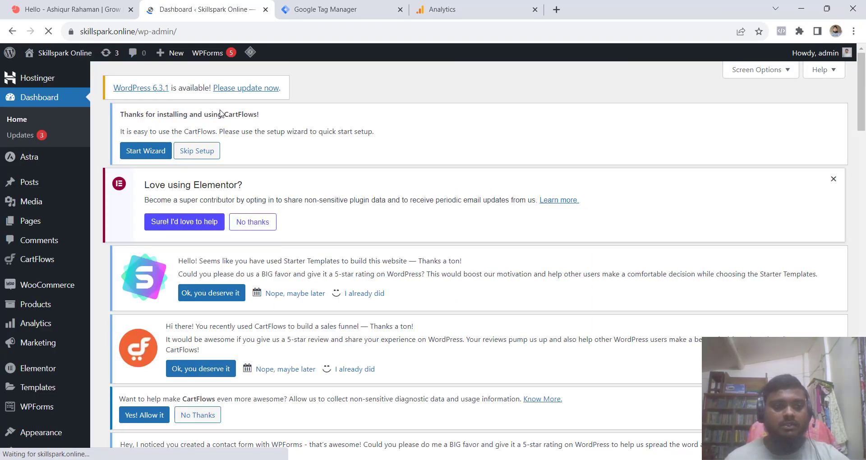
- Go to adding a new WordPress plugin and search by keyword for gtm4wp
scroll(387, 250, "down", 4)
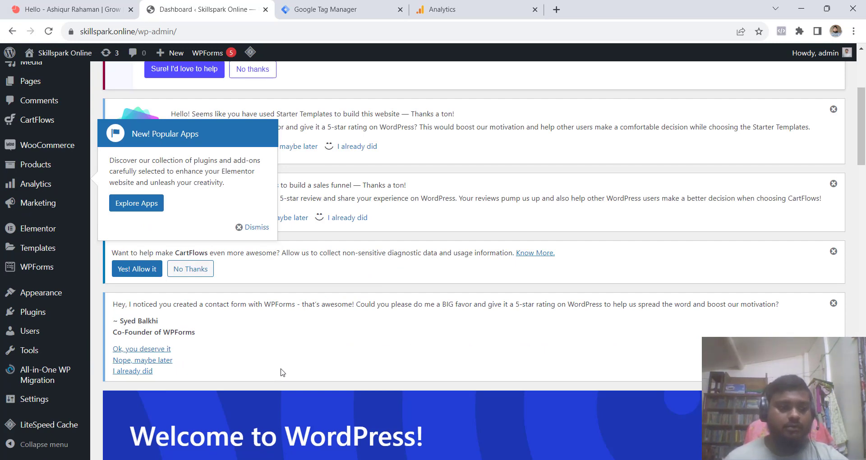
mouse_move(47, 314)
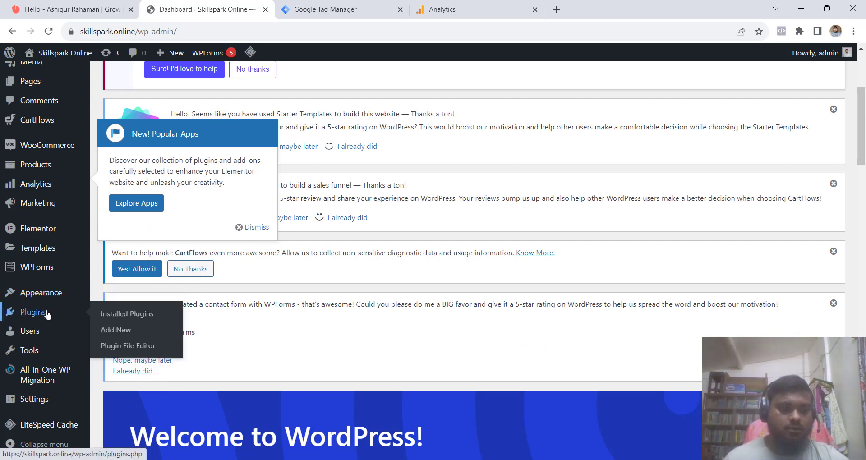
left_click(110, 330)
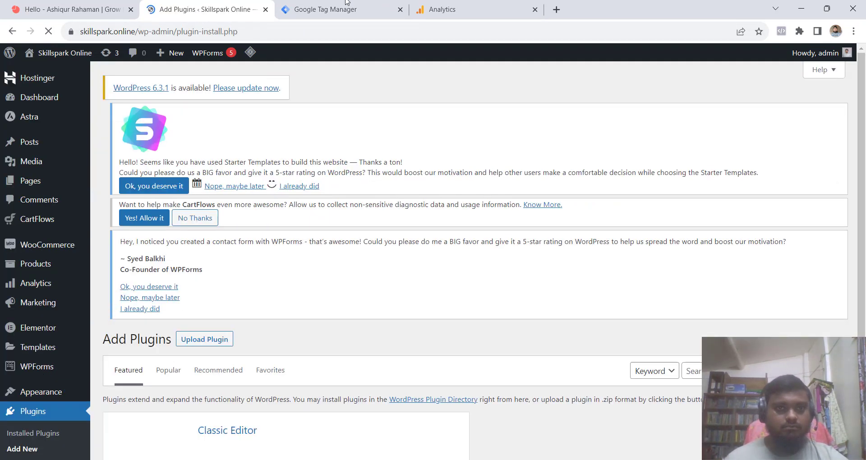
left_click(347, 8)
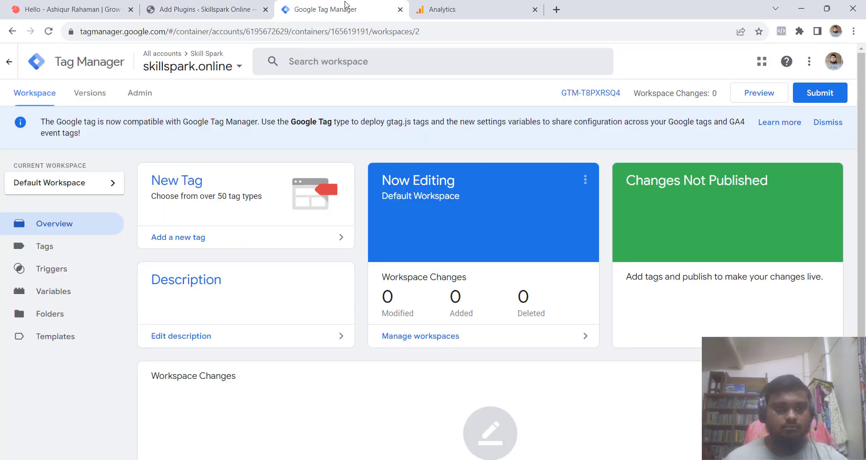
left_click(228, 6)
scroll(782, 174, "down", 3)
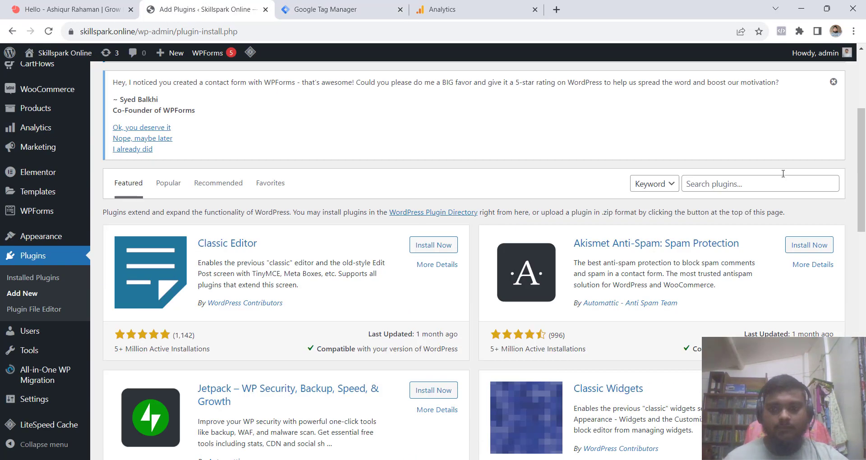
left_click(726, 184)
type("gr")
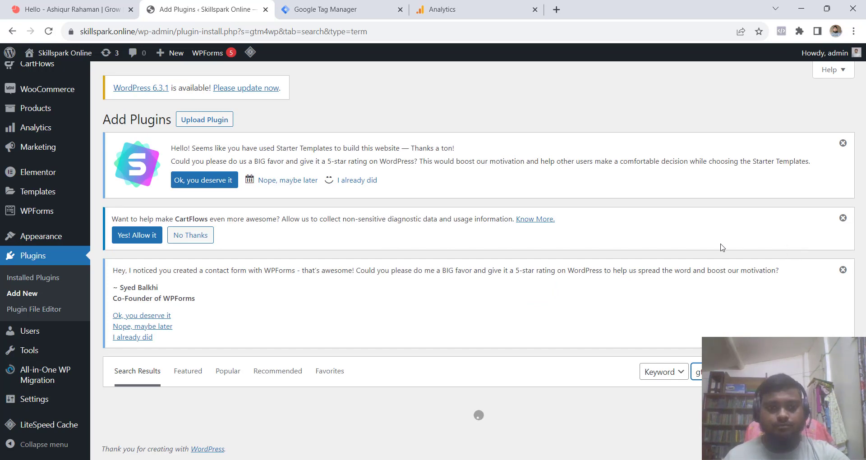
- Install and activate the GTM4WP plugin on the WordPress site
scroll(587, 306, "down", 2)
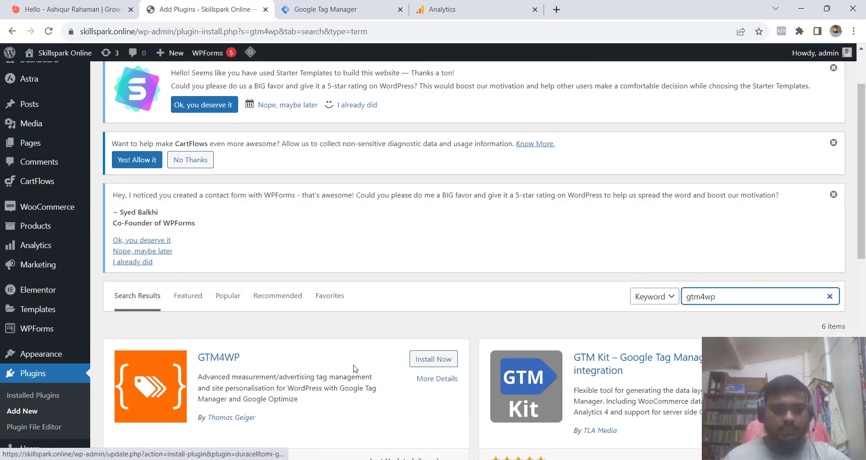
scroll(232, 361, "down", 3)
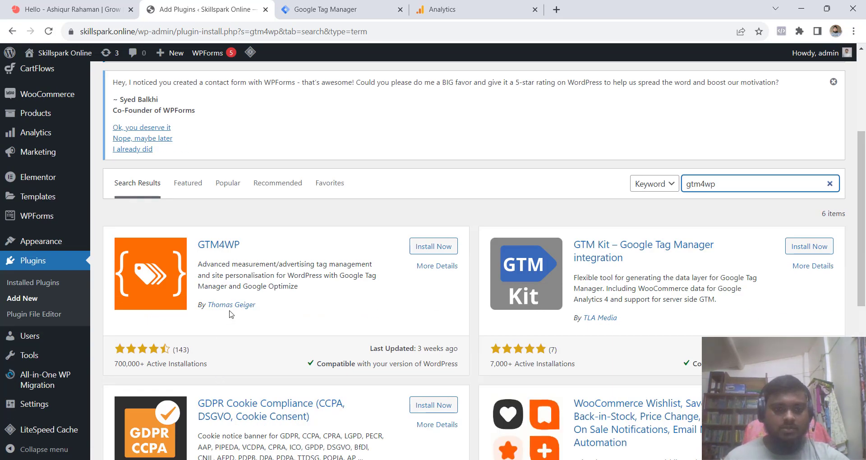
left_click(422, 253)
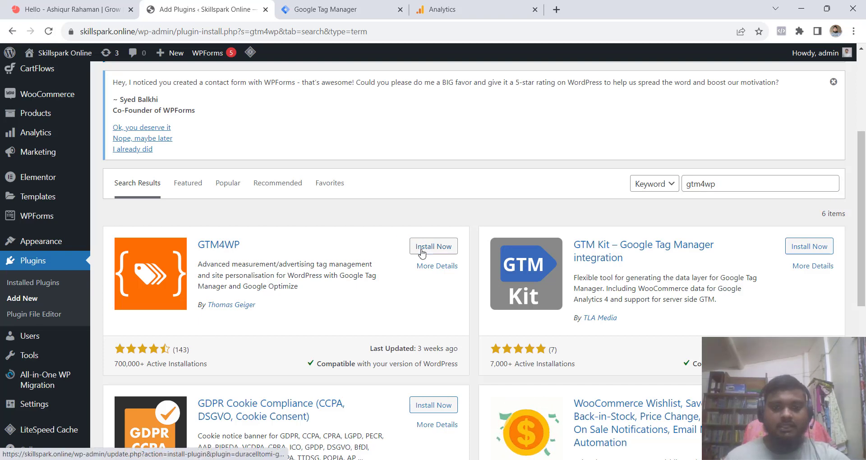
left_click(324, 6)
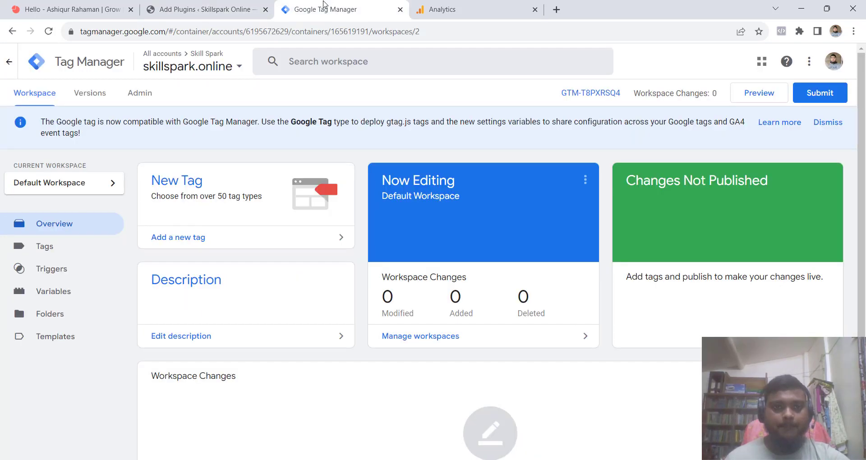
left_click(202, 9)
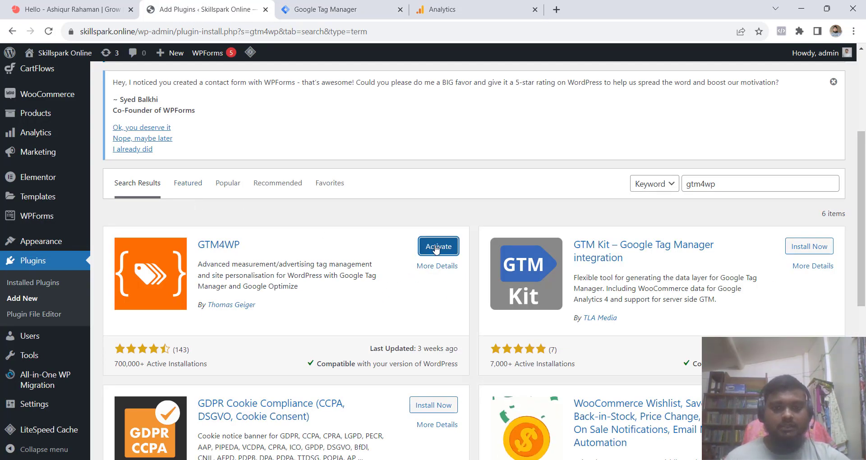
left_click(436, 249)
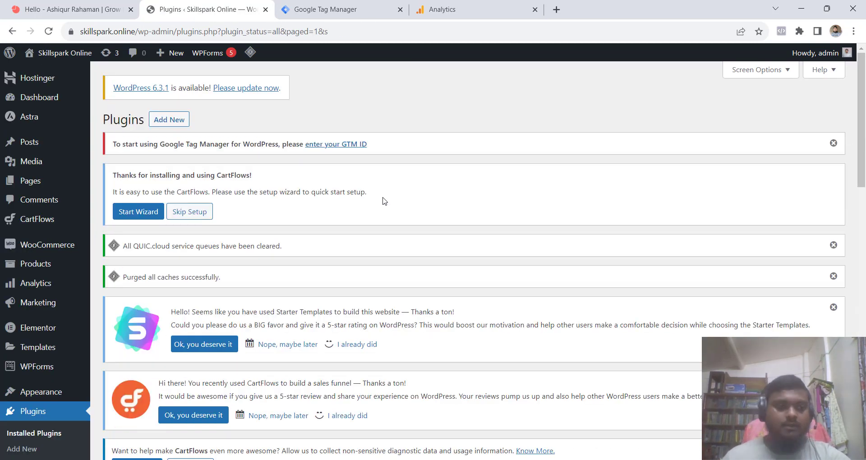
- Open the settings of the installed GTM4WP plugin and locate the General Google Tag Manager ID option
scroll(365, 239, "down", 4)
scroll(363, 238, "down", 5)
scroll(171, 312, "down", 3)
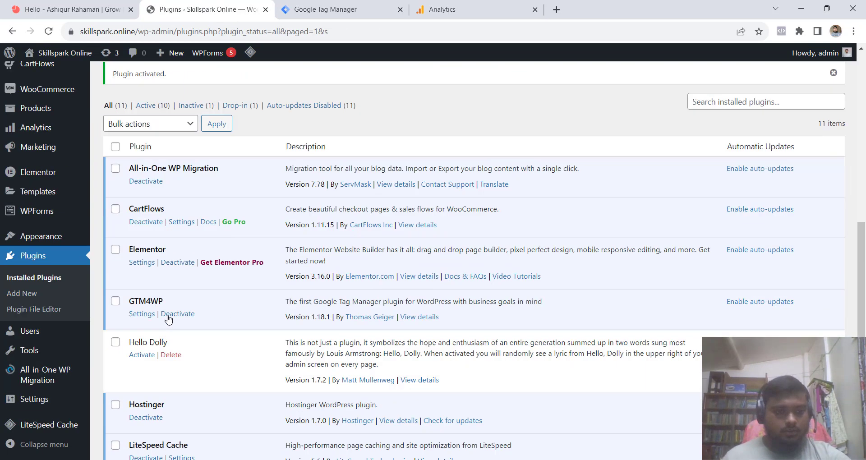
mouse_move(27, 400)
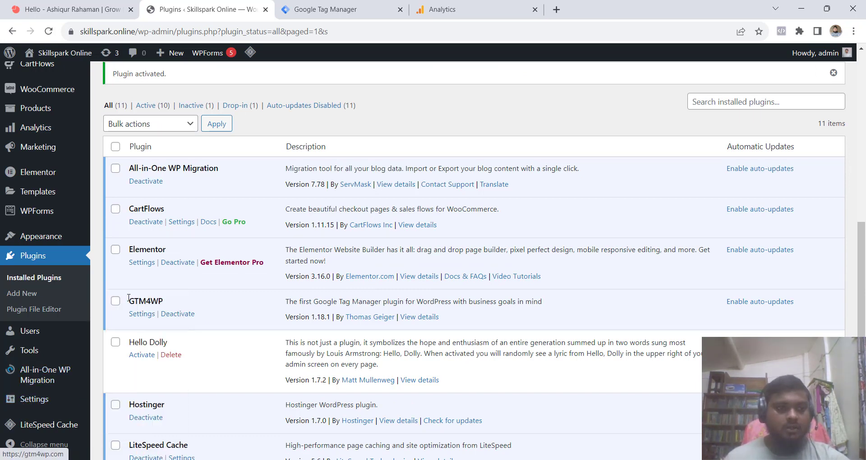
scroll(269, 247, "down", 2)
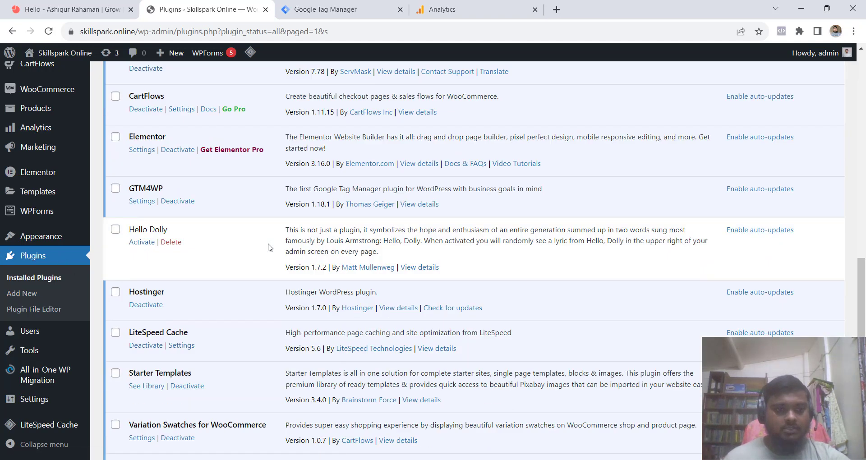
left_click_drag(129, 189, 163, 190)
left_click(134, 213)
left_click(141, 201)
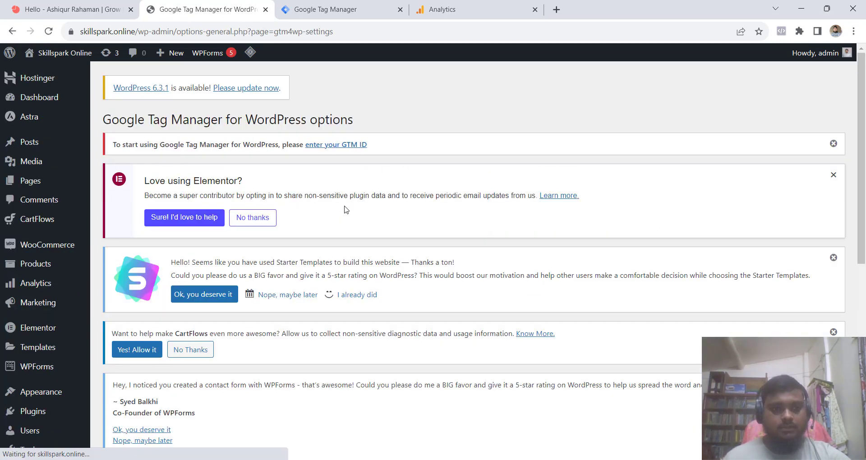
scroll(342, 234, "down", 5)
scroll(341, 234, "down", 3)
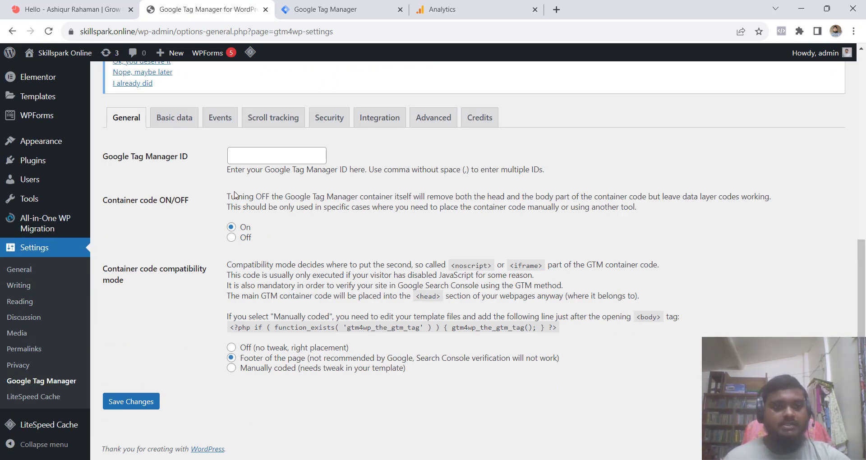
left_click_drag(101, 157, 189, 158)
left_click(143, 190)
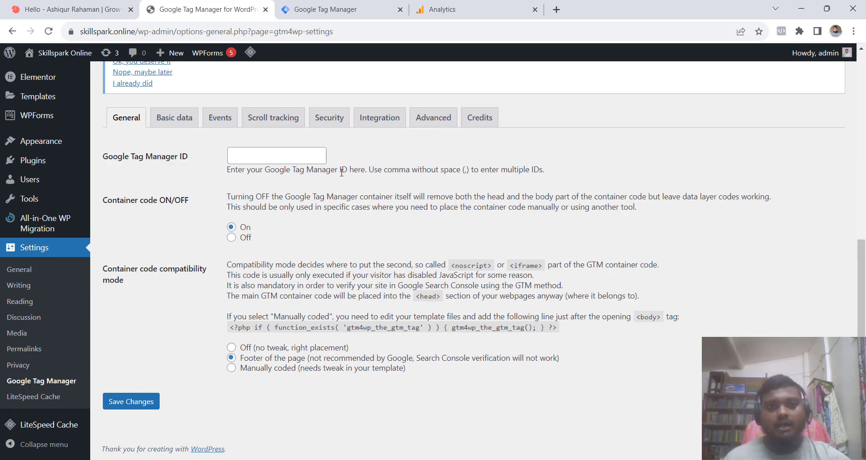
- Examine the container ID and its head and body installation snippets in Tag Manager, and close the installation instructions
left_click(328, 5)
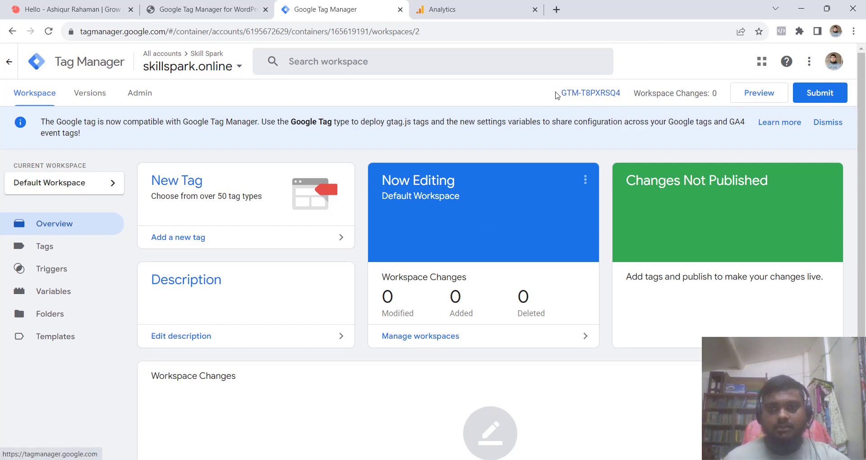
left_click_drag(558, 95, 568, 95)
left_click(539, 85)
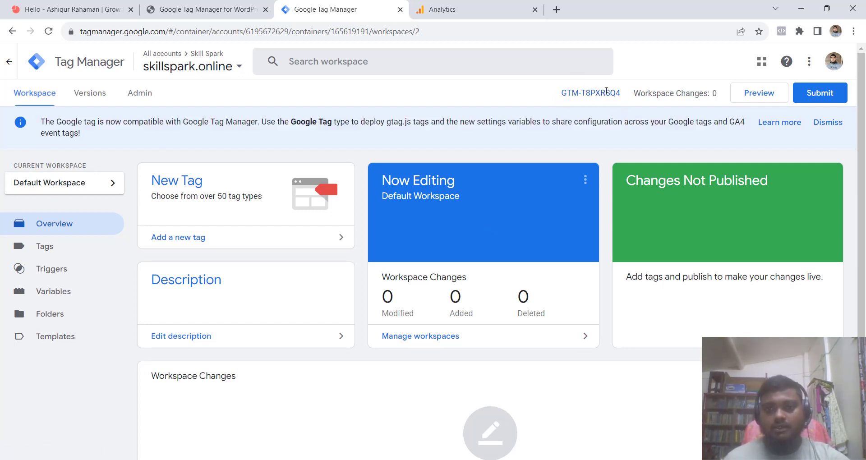
left_click_drag(620, 92, 563, 91)
left_click(574, 100)
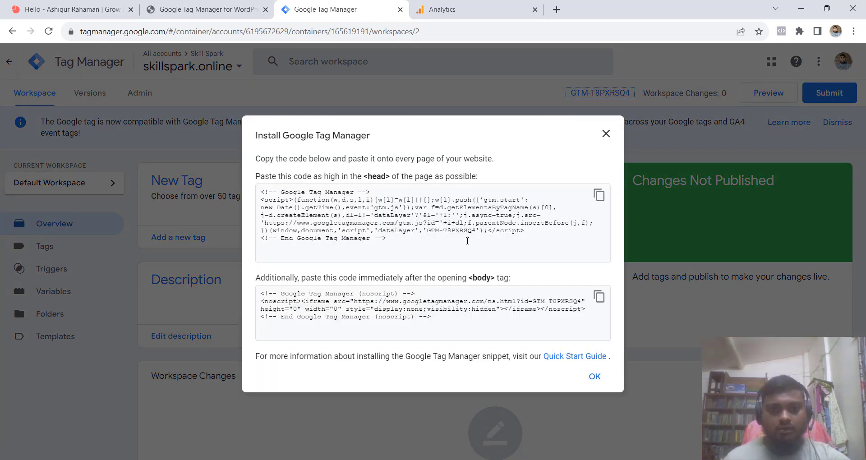
left_click_drag(429, 232, 477, 233)
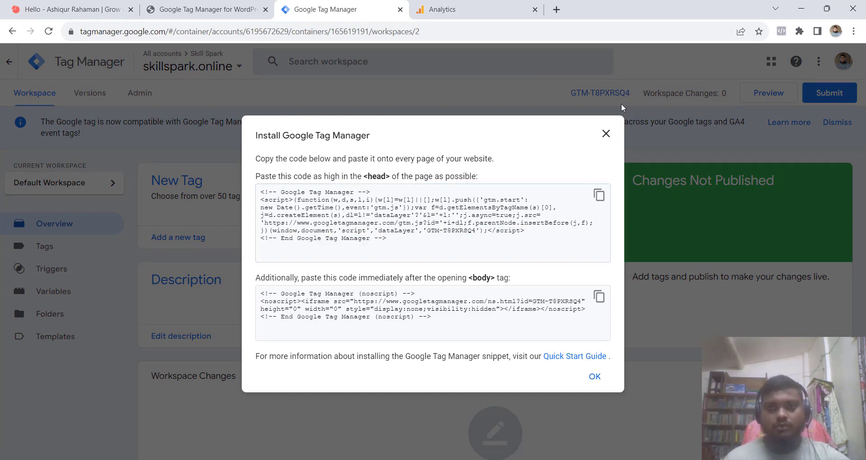
left_click(606, 134)
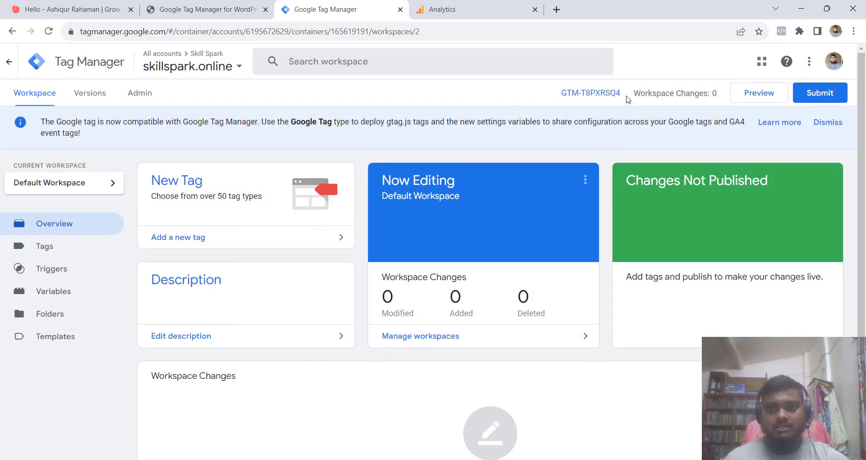
- Copy the container ID GTM-T8PXRSQ4 from Tag Manager into the Google Tag Manager ID setting of the GTM4WP plugin
left_click_drag(626, 98, 560, 93)
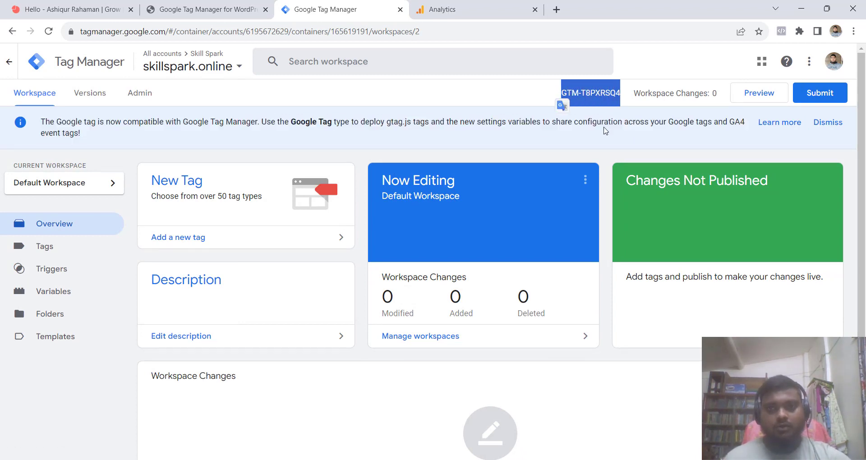
right_click(583, 95)
left_click(584, 197)
key("ctrl+shift+Tab")
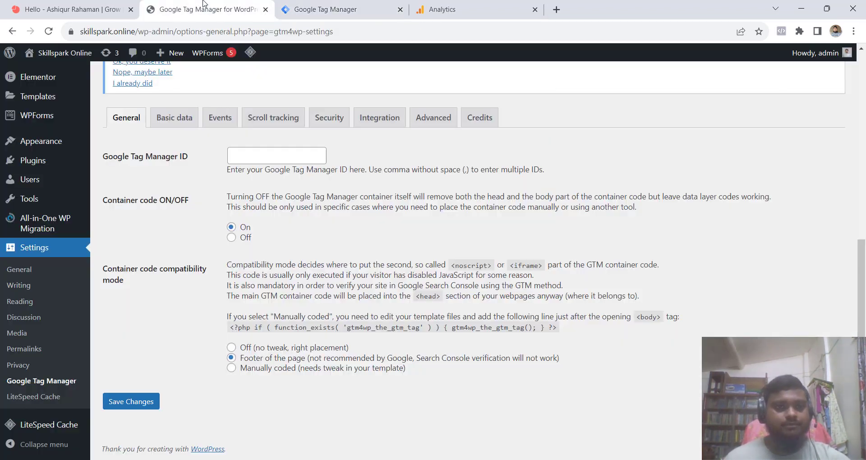
left_click(231, 156)
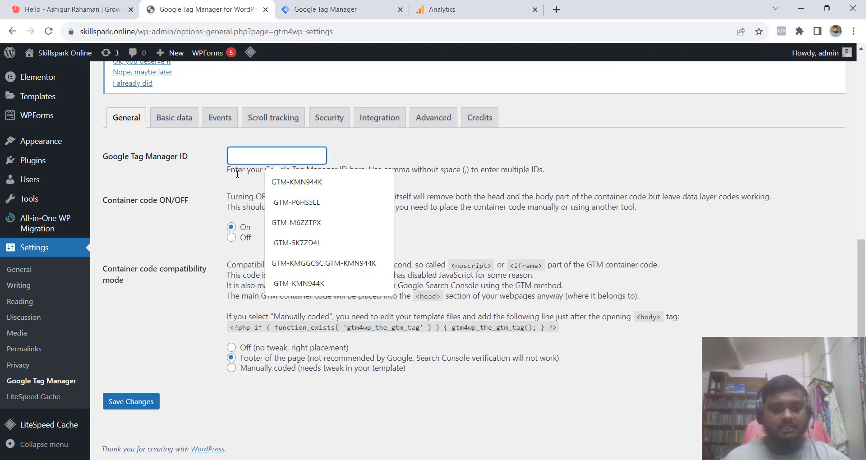
key("ctrl+v")
left_click(182, 182)
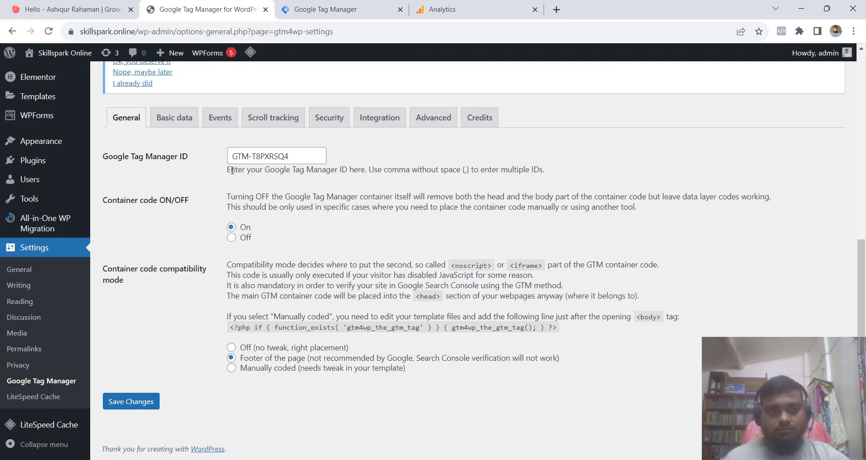
left_click_drag(228, 170, 562, 174)
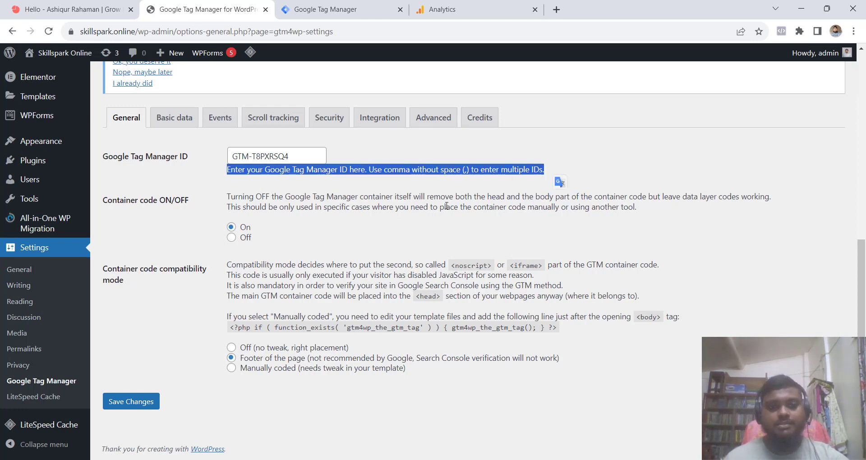
- Save the GTM4WP plugin settings with the container ID GTM-T8PXRSQ4 entered
left_click(296, 157)
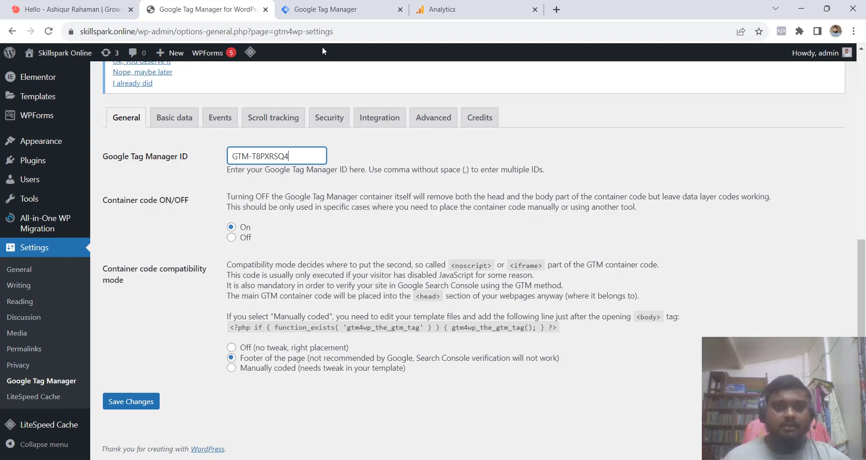
left_click(327, 7)
left_click(221, 6)
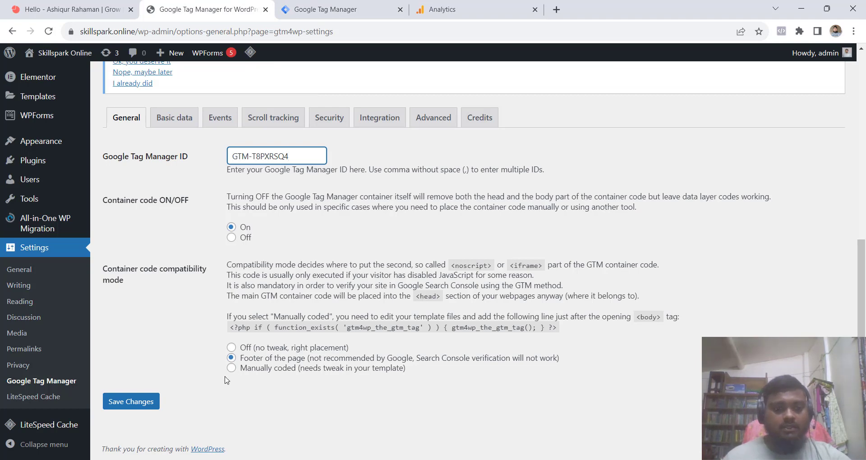
left_click(148, 402)
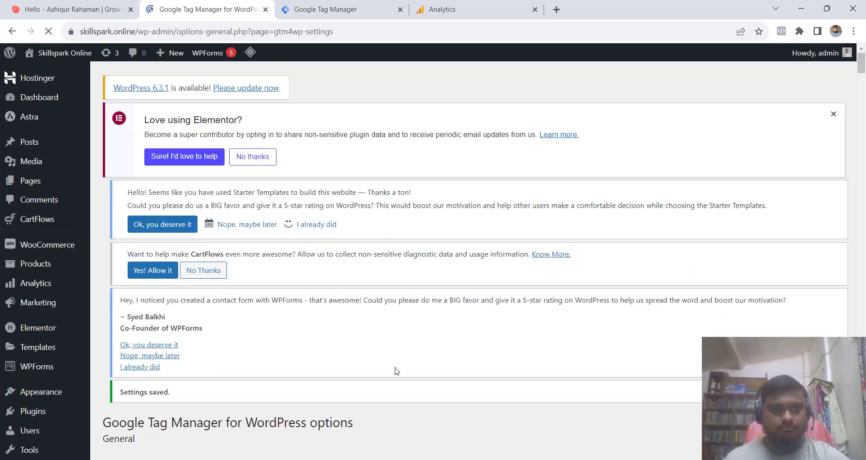
- Set the plugin's Container code ON/OFF option to On and save the changes
scroll(379, 369, "down", 5)
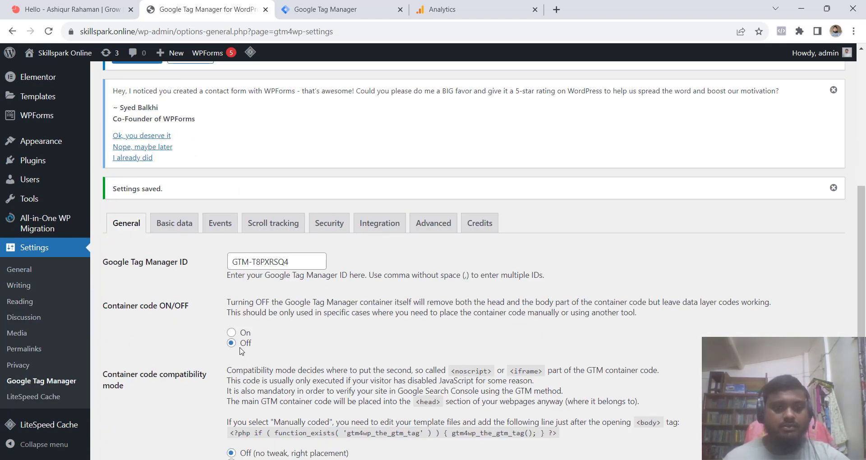
left_click(232, 334)
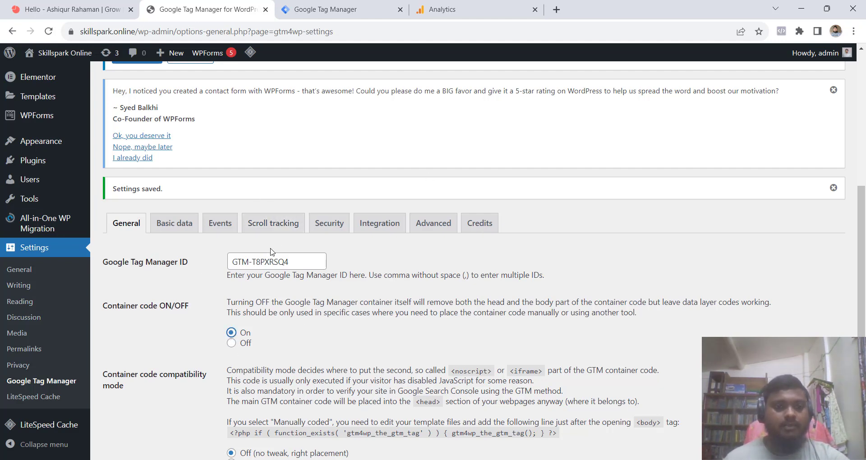
scroll(273, 251, "down", 2)
scroll(189, 271, "down", 1)
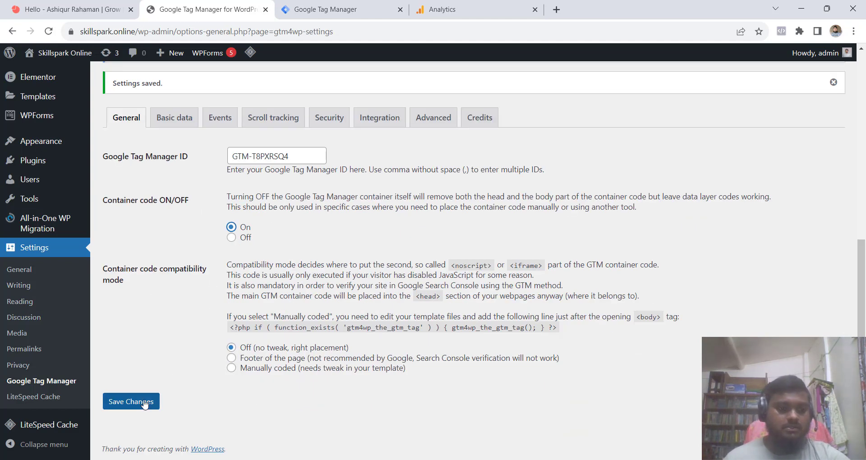
left_click(144, 403)
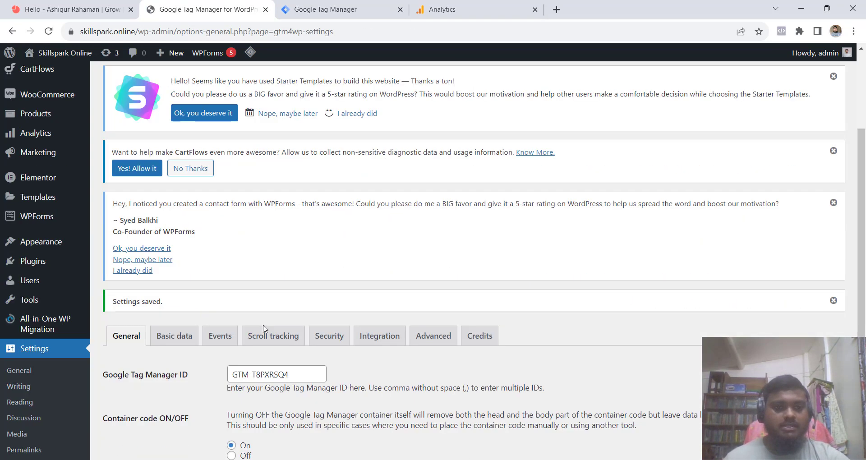
scroll(295, 334, "down", 3)
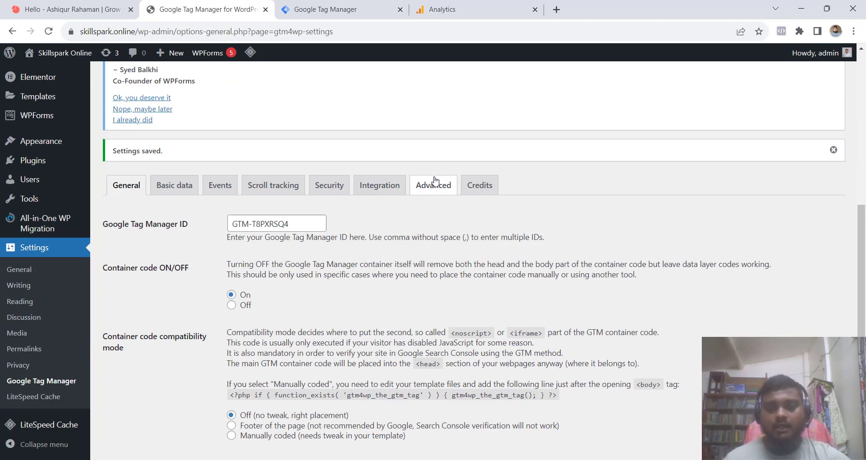
- Search Google in a new tab for the Tag Assistant Chrome extension and open the Tag Assistant Legacy (by Google) page in the Chrome Web Store
right_click(222, 5)
left_click(228, 11)
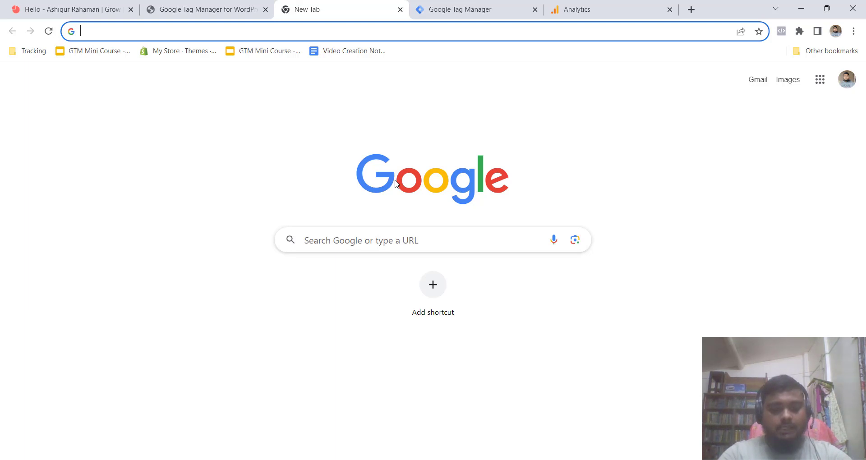
type("google.co")
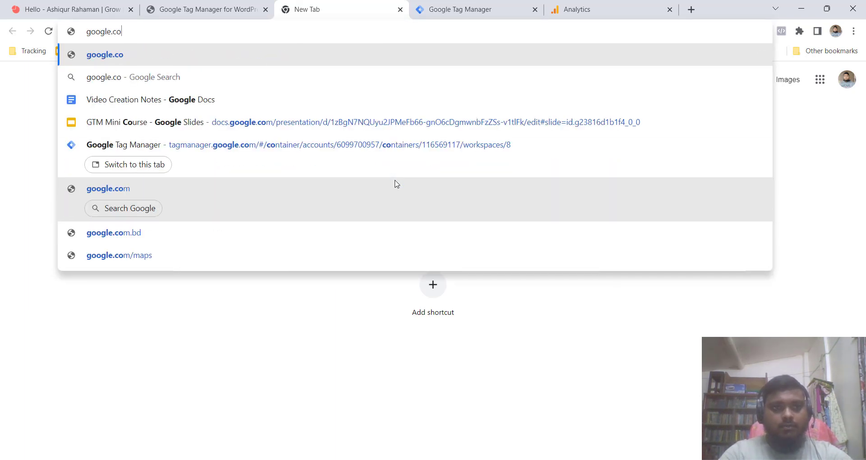
key("Return")
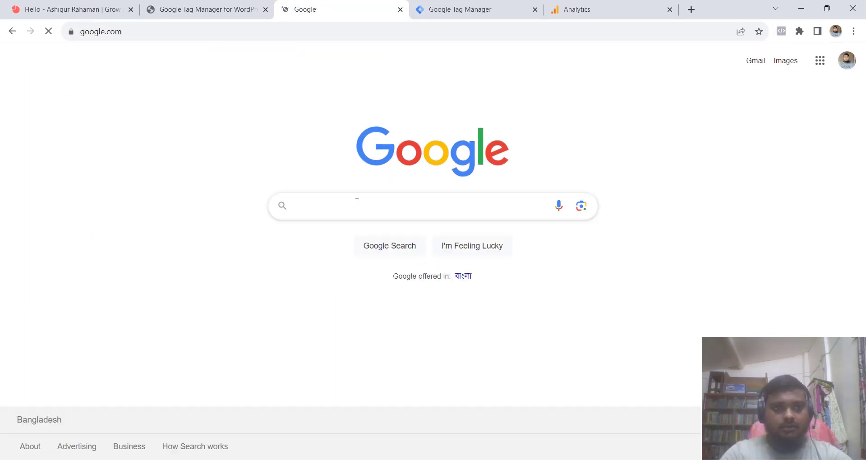
left_click(357, 202)
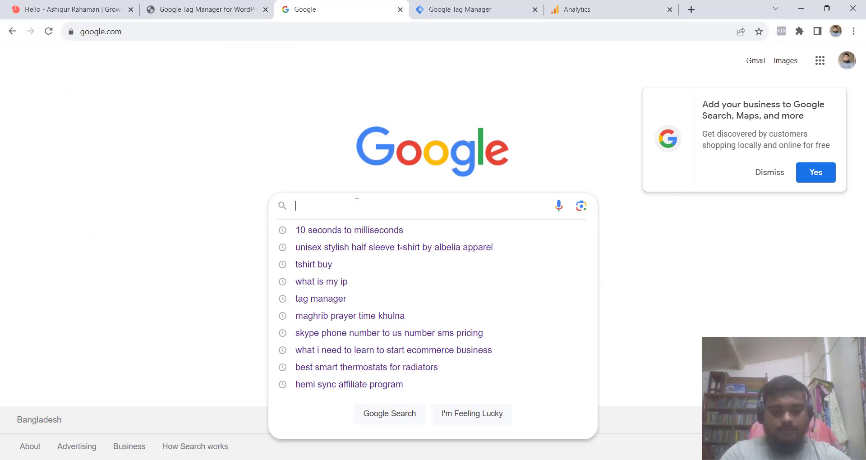
type("tag assi")
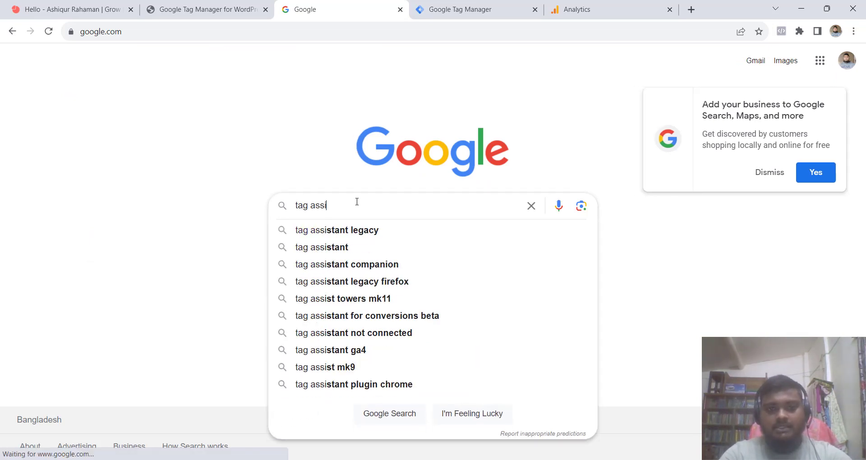
key("Down")
type("chrome")
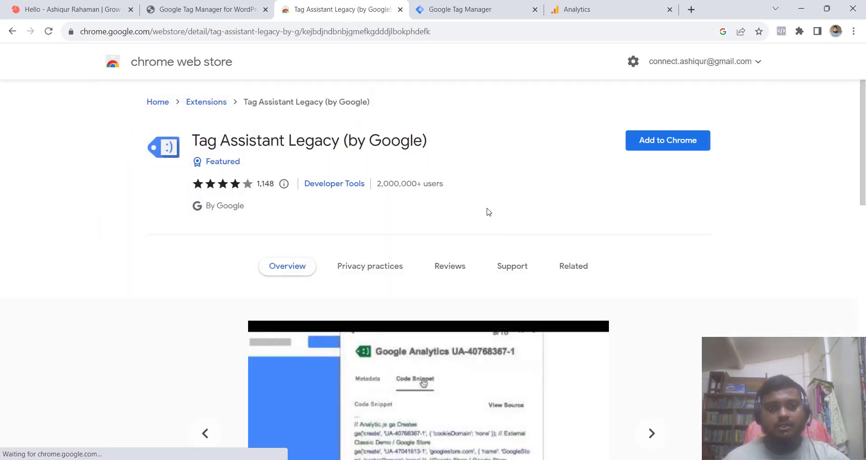
- Add the Tag Assistant Legacy (by Google) extension to Chrome and close its Web Store page
left_click(660, 140)
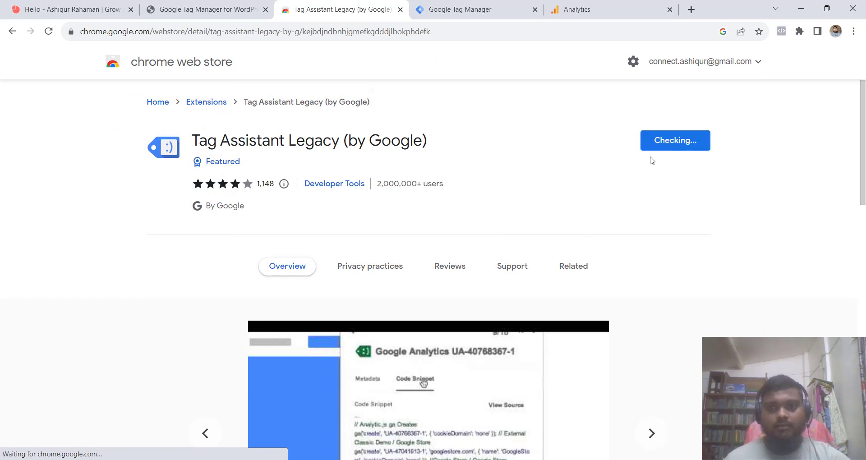
left_click(469, 135)
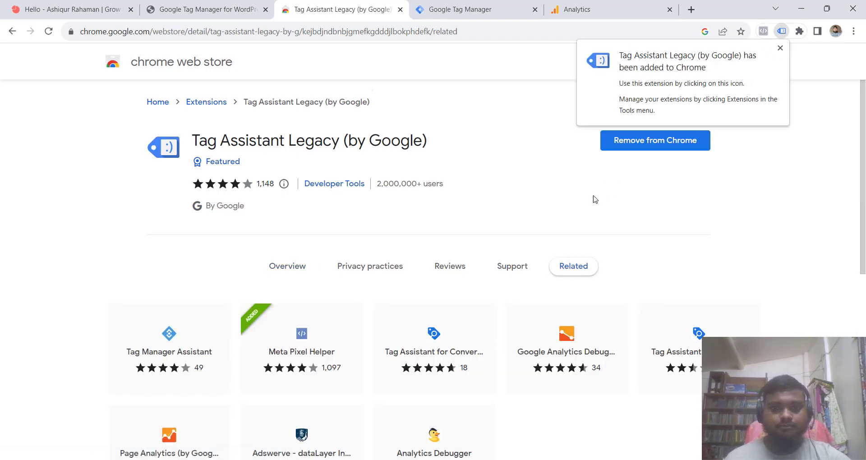
left_click(780, 48)
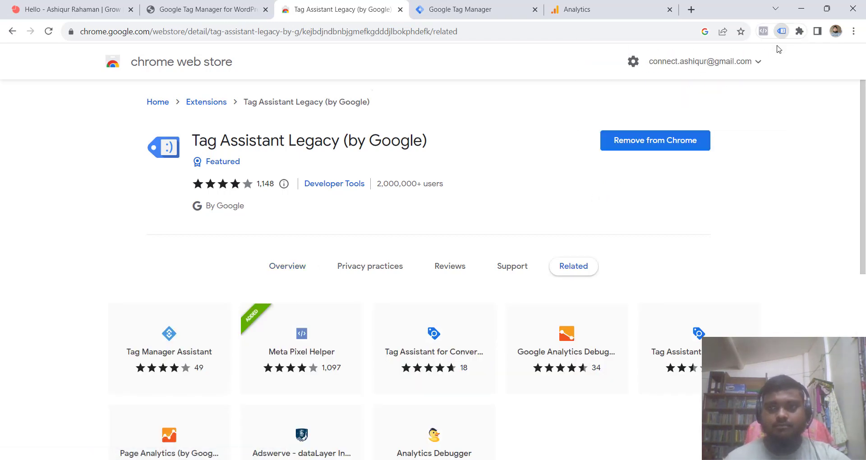
middle_click(333, 4)
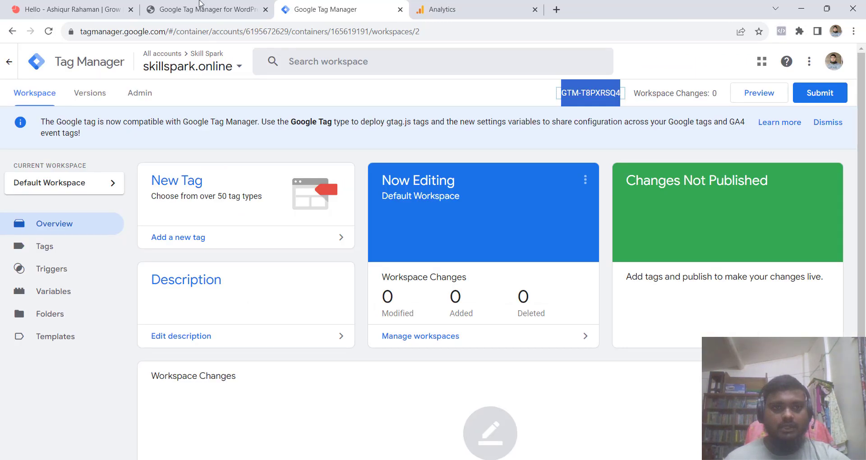
- Visit the skillspark.online storefront in a new tab from the WordPress admin
left_click(205, 9)
scroll(92, 74, "up", 4)
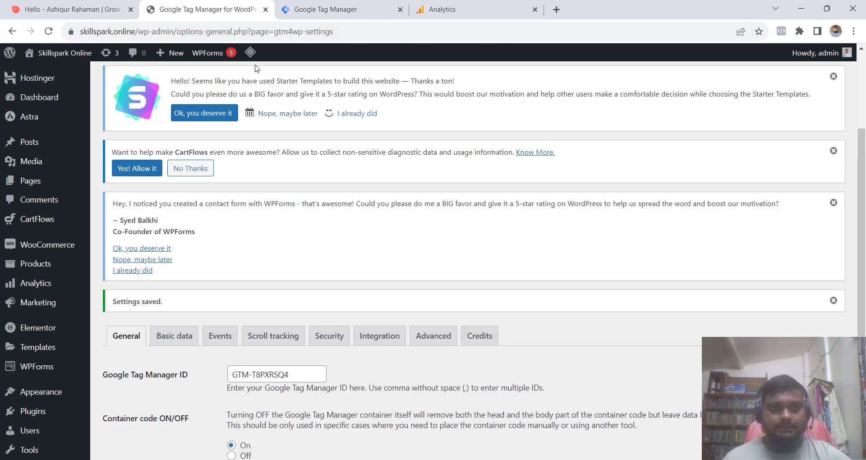
mouse_move(54, 52)
middle_click(39, 81)
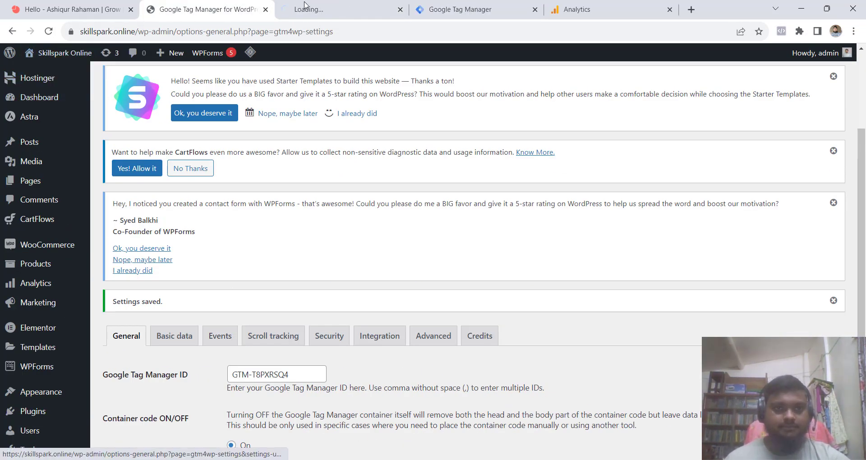
left_click(356, 8)
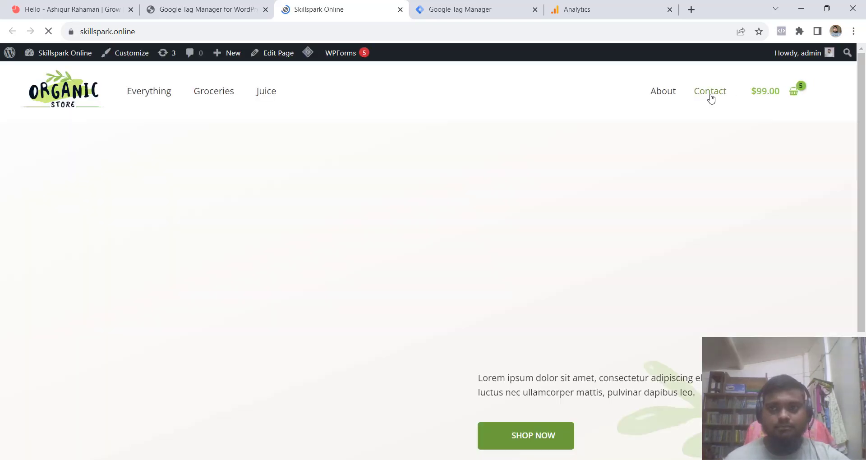
- Pin the Tag Assistant Legacy extension to the browser for quick access
left_click(800, 31)
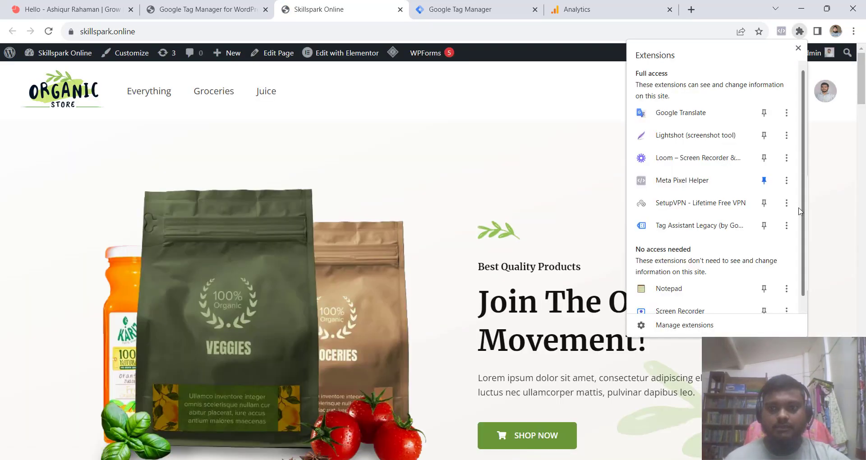
left_click(764, 225)
left_click(538, 142)
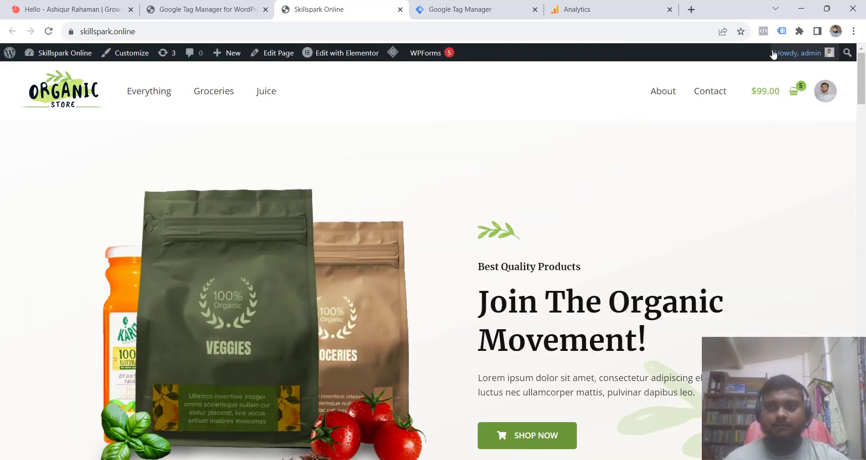
- Enable Tag Assistant Legacy on the skillspark.online homepage, reload the page and open the tag analysis results
left_click(785, 33)
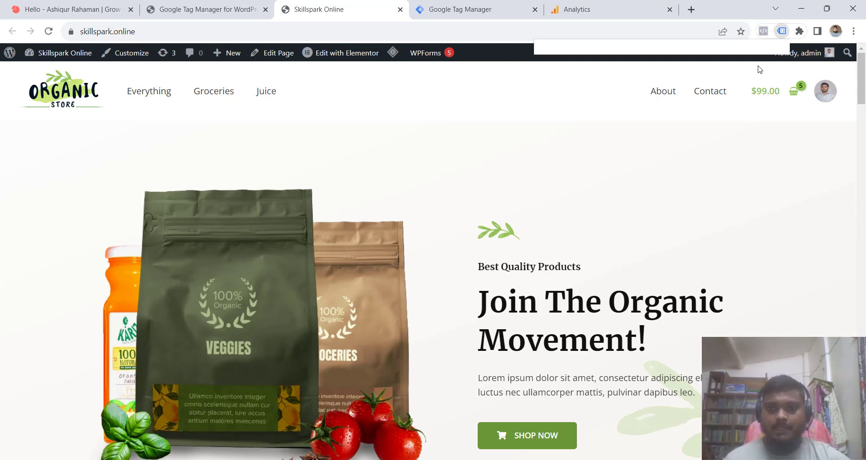
left_click(762, 318)
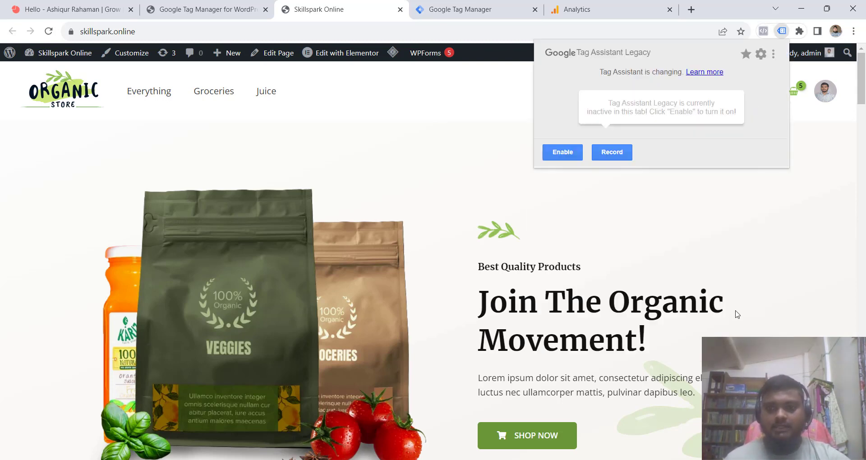
left_click(588, 233)
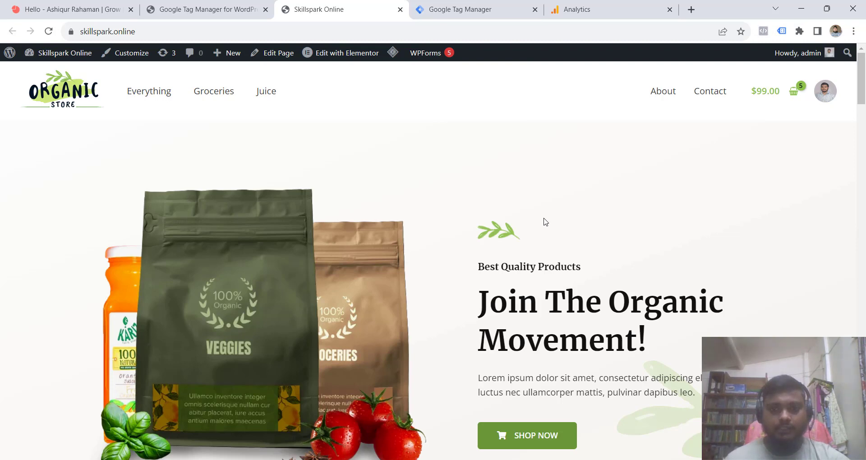
left_click(782, 32)
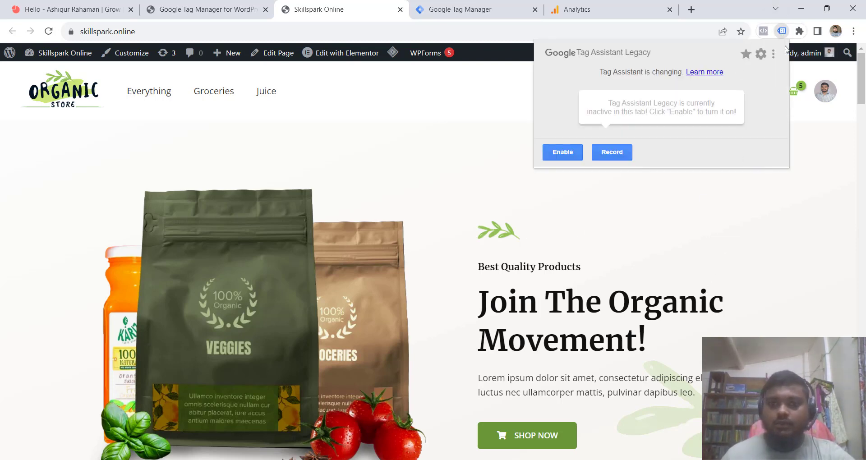
left_click(561, 153)
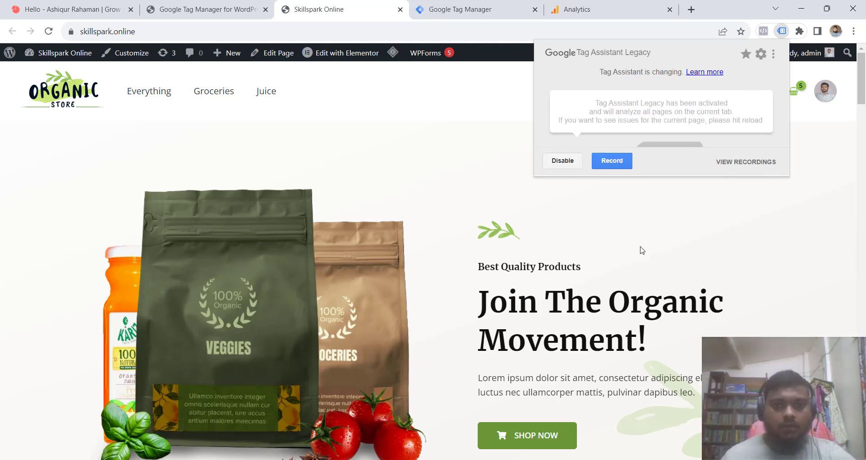
left_click(640, 253)
left_click(48, 31)
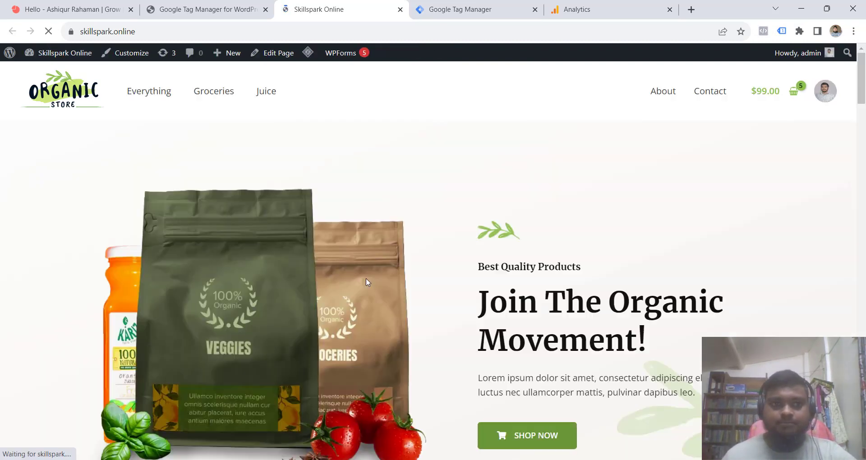
left_click(783, 33)
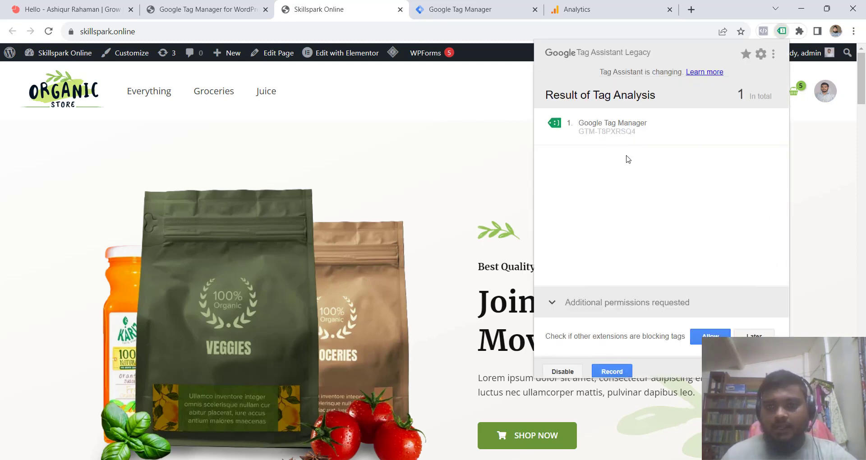
- Compare the container ID in Tag Manager with the one Tag Assistant Legacy reports for the skillspark.online homepage
left_click(442, 8)
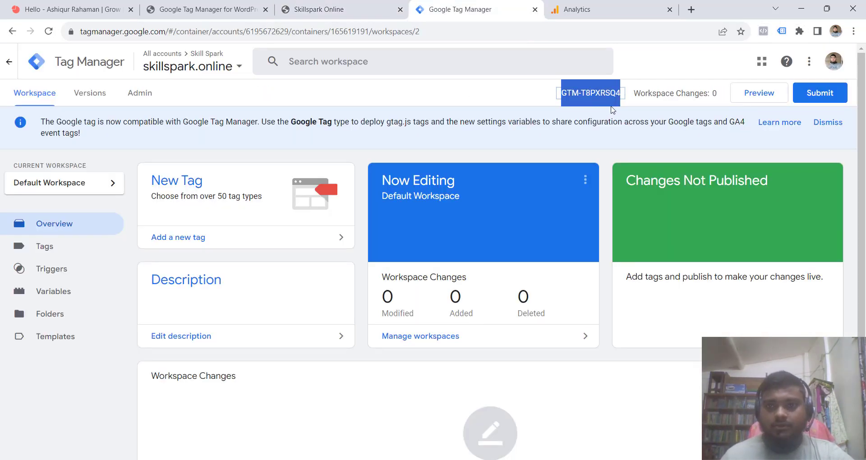
left_click(480, 91)
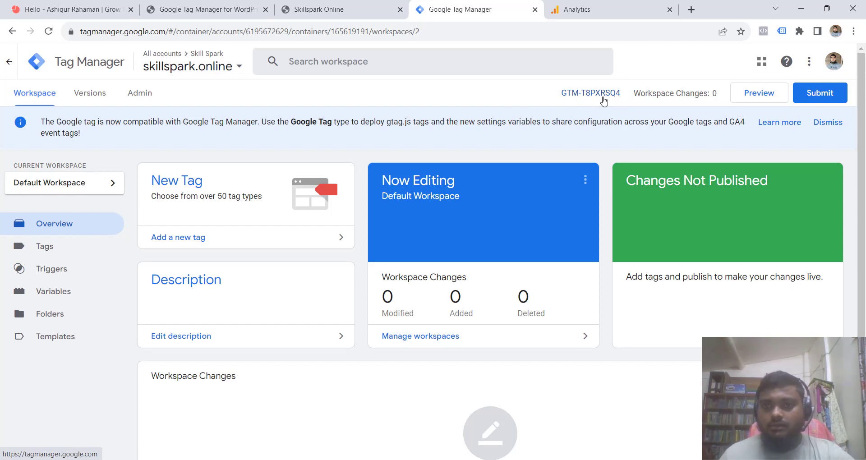
left_click(321, 7)
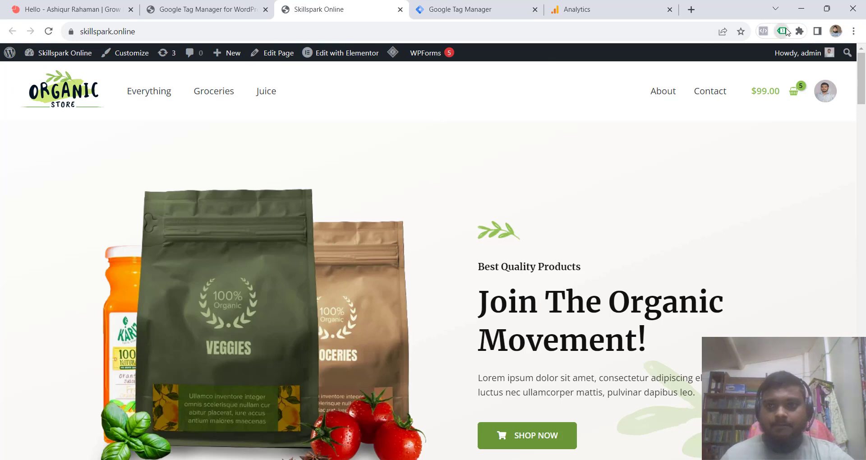
left_click(782, 30)
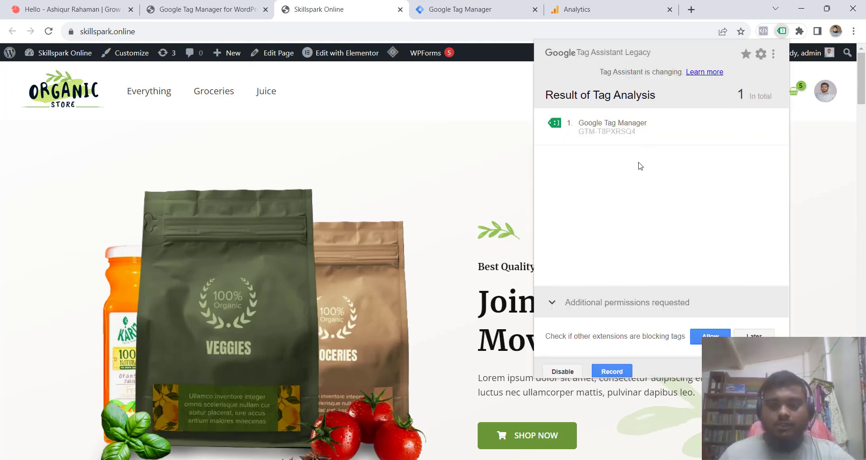
left_click(428, 156)
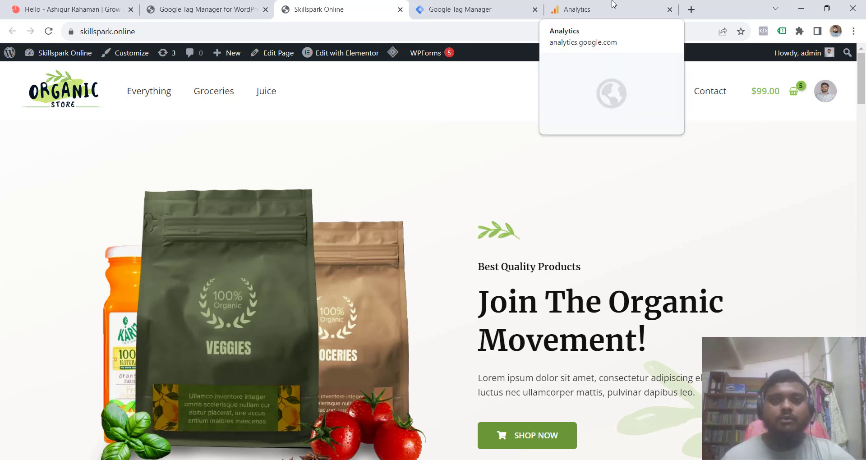
left_click(478, 10)
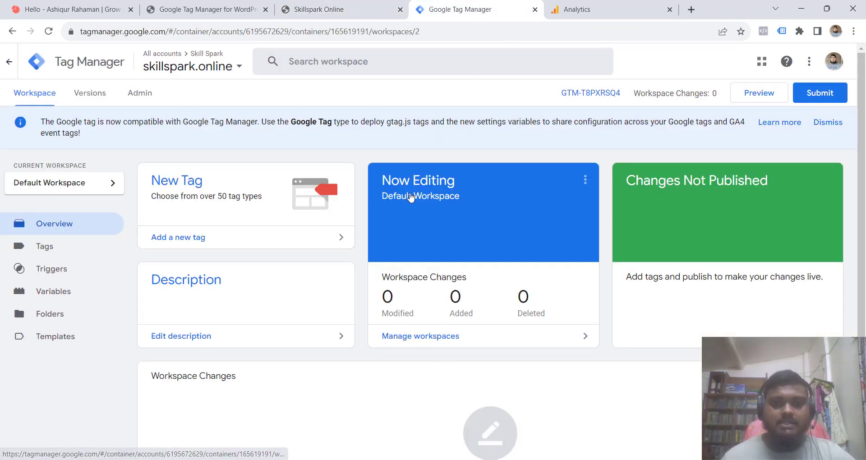
left_click(367, 9)
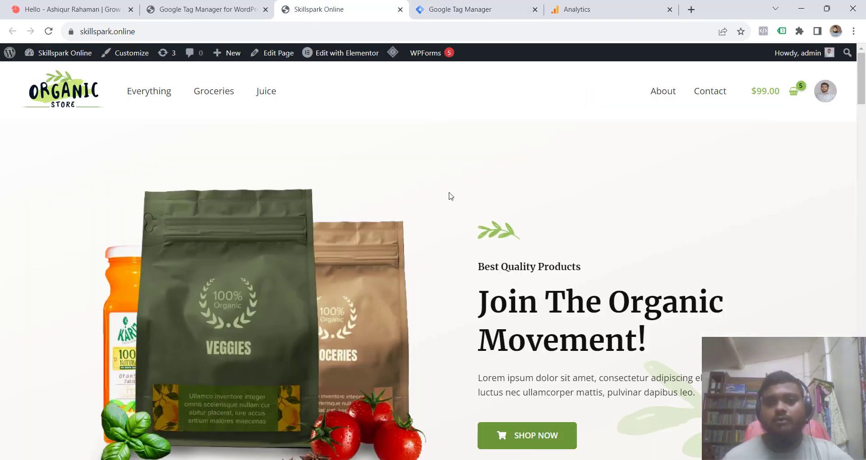
left_click(571, 3)
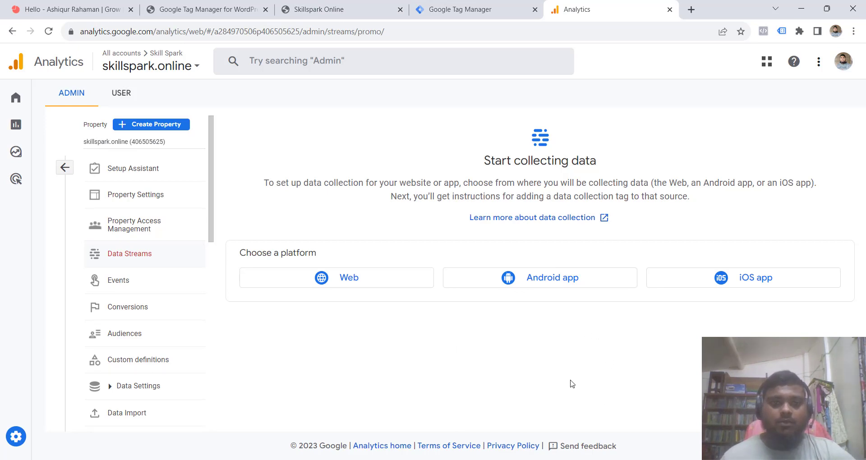
left_click(458, 12)
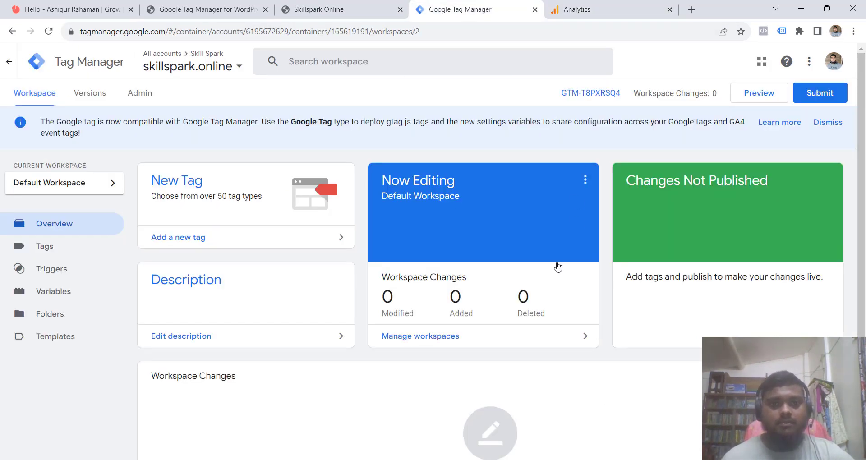
- Load analytics.google.com in the Google Analytics tab and open the skillspark.online property of the Skill Spark account
left_click(596, 4)
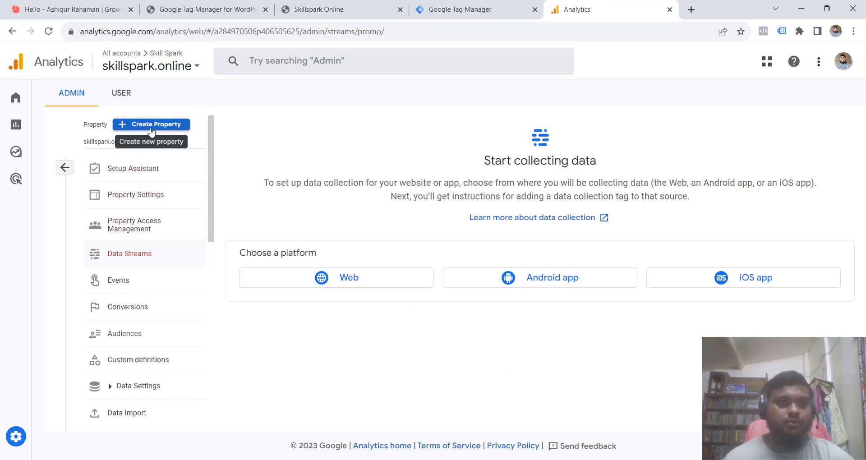
left_click(192, 31)
type("analytics.google.com")
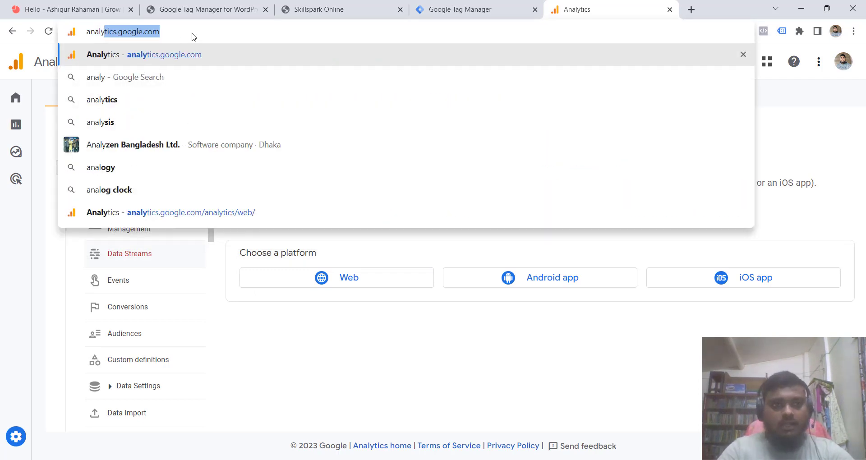
key("Return")
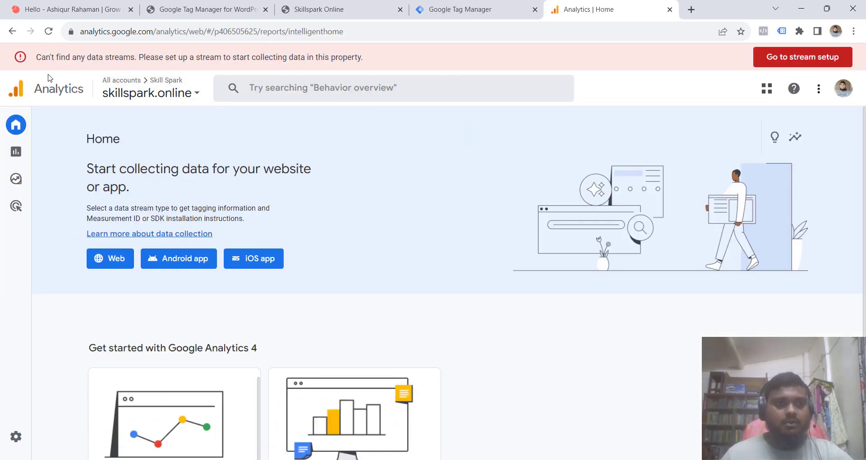
left_click(124, 92)
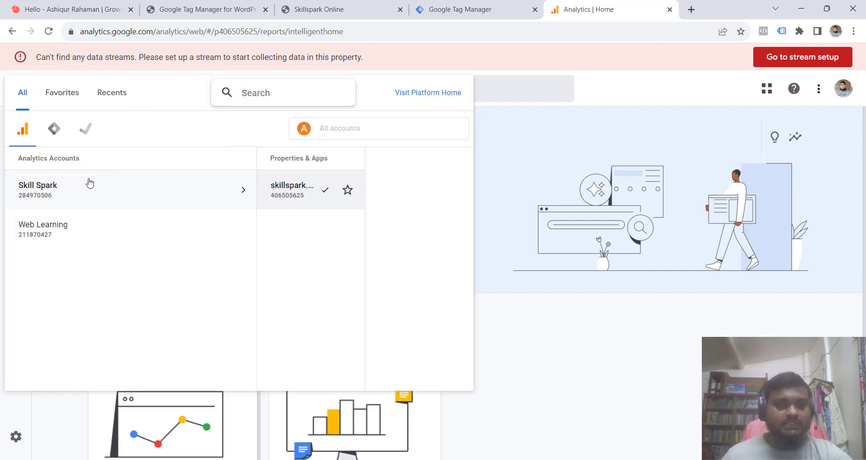
left_click(70, 193)
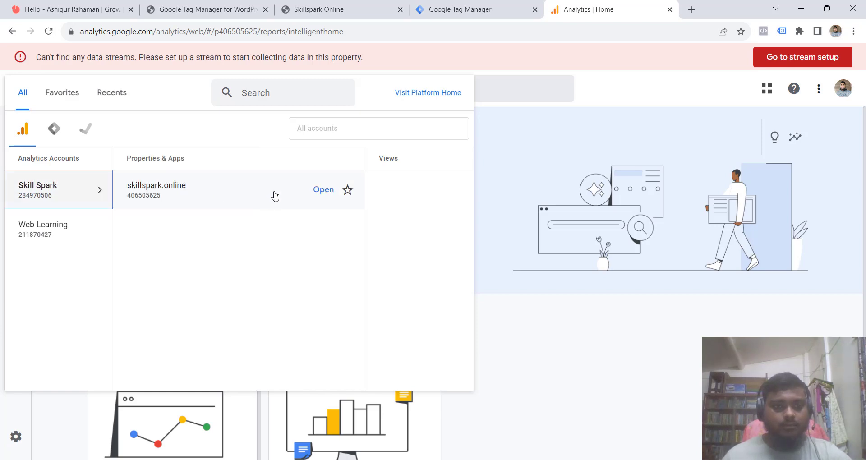
left_click(247, 190)
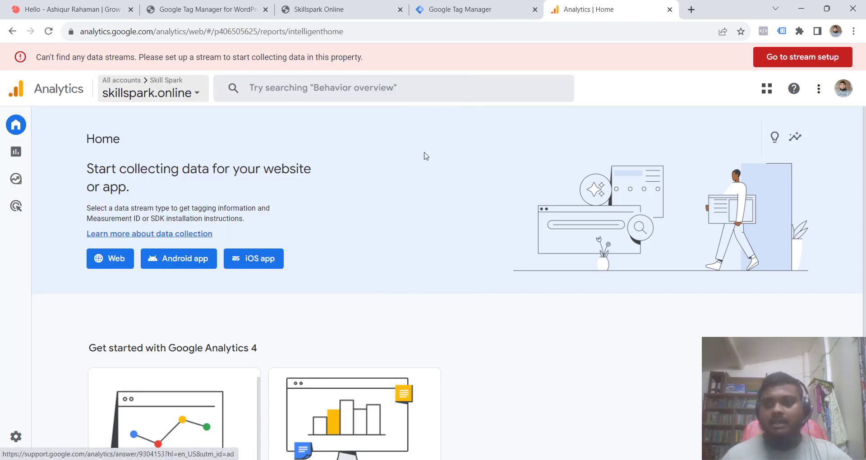
- Start a new web data stream for the property through the Setup Assistant's website and app data collection item in Admin
scroll(456, 256, "down", 4)
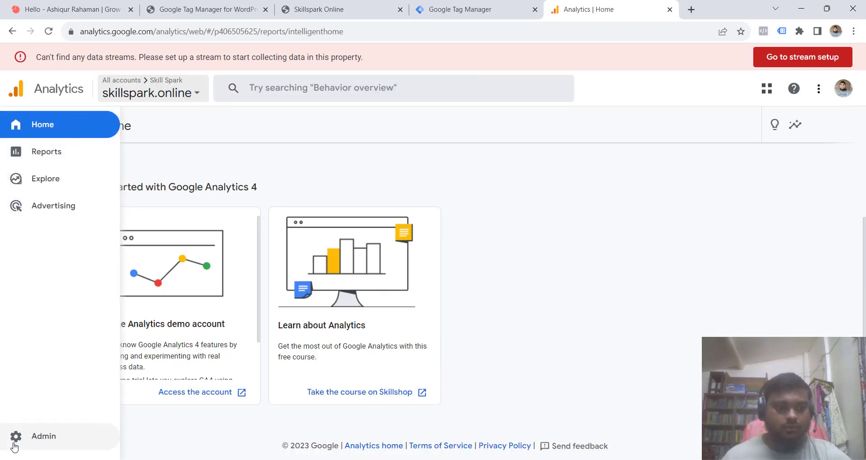
left_click(34, 446)
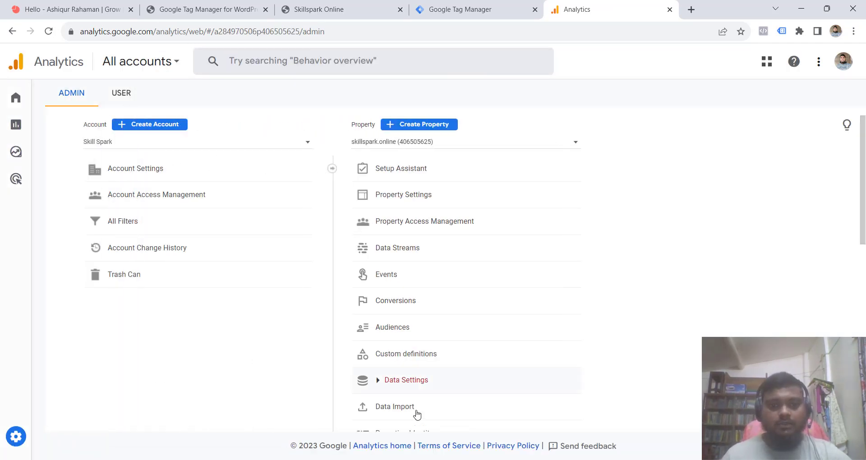
left_click(396, 174)
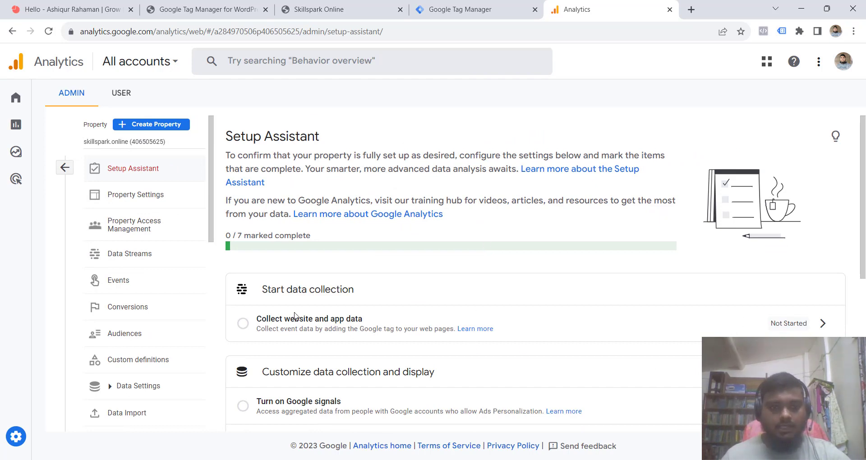
left_click(824, 326)
left_click(704, 347)
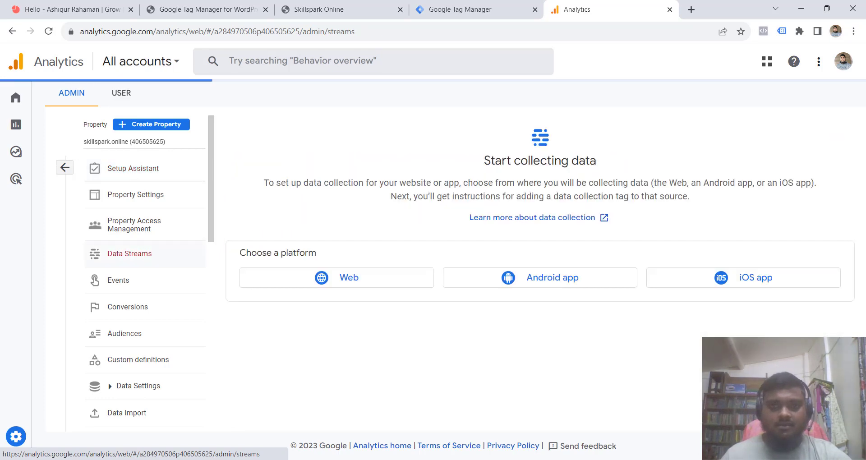
left_click(346, 285)
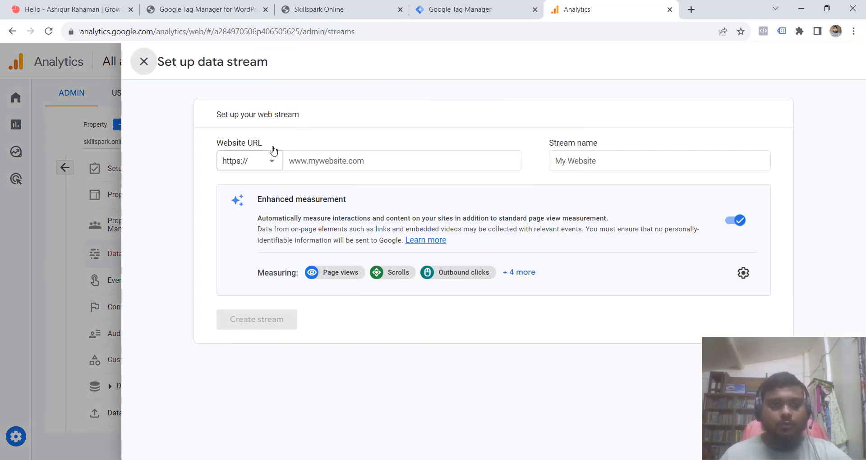
- Copy the domain skillspark.online from the storefront's address and enter it as the web stream's website URL
left_click(319, 9)
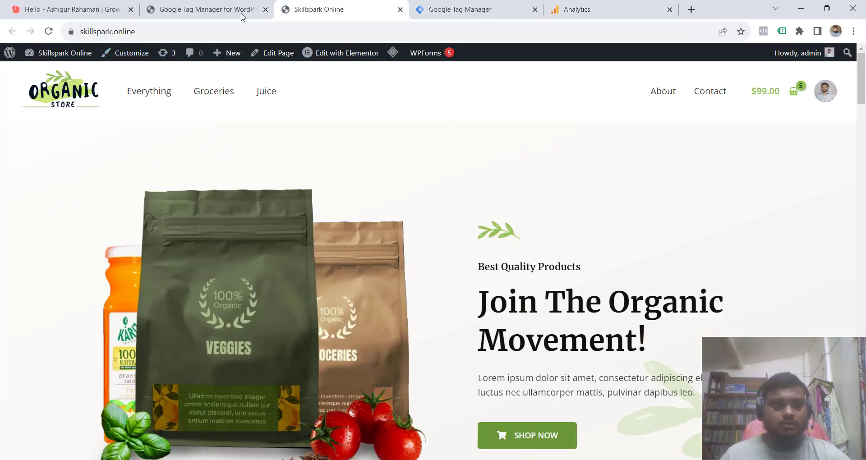
left_click(235, 28)
double_click(174, 36)
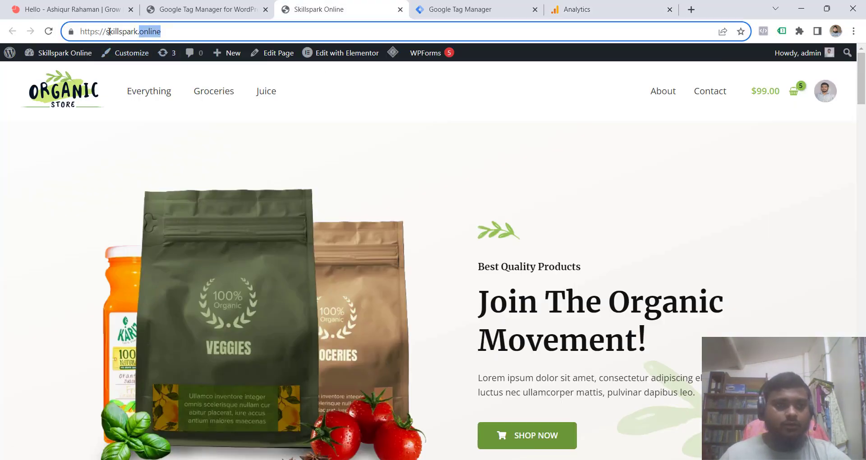
left_click_drag(107, 31, 229, 37)
key("ctrl+c")
left_click(592, 6)
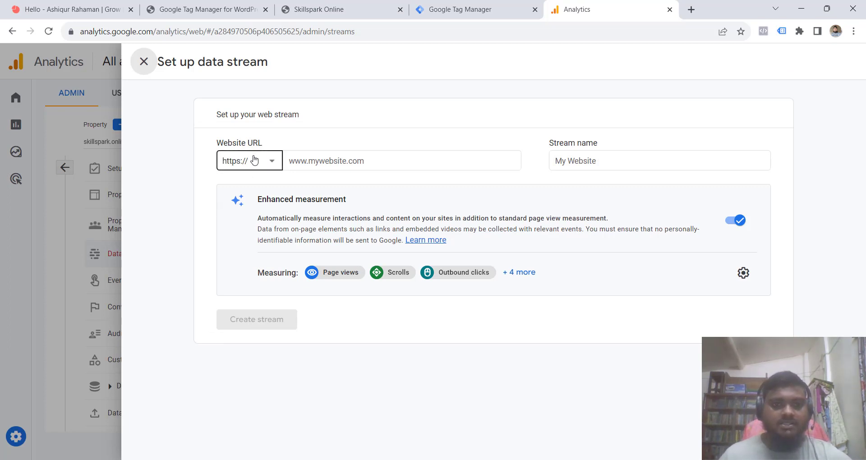
left_click(337, 160)
left_click(323, 163)
key("ctrl+v")
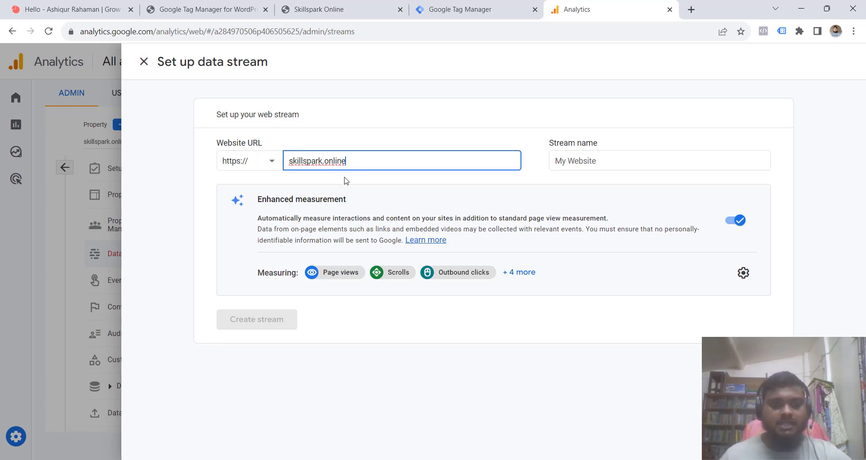
left_click(373, 183)
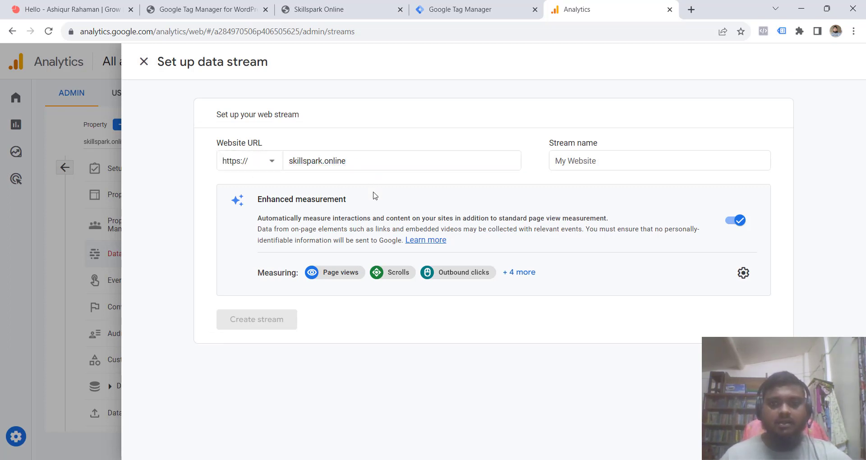
- Name the web stream Skillspark Online and create it with enhanced measurement left on
left_click(586, 163)
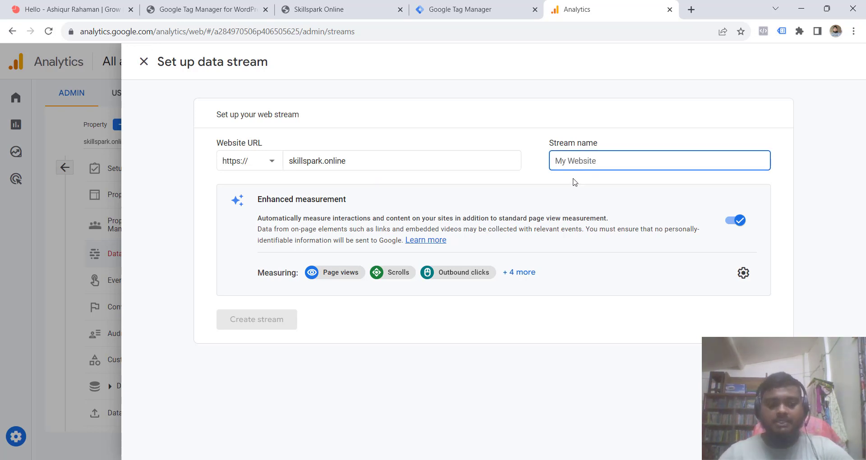
type("Skill")
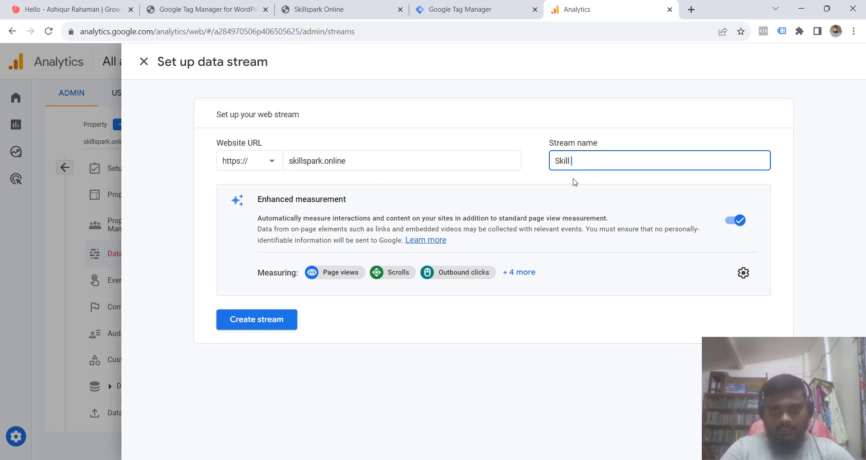
type("spar")
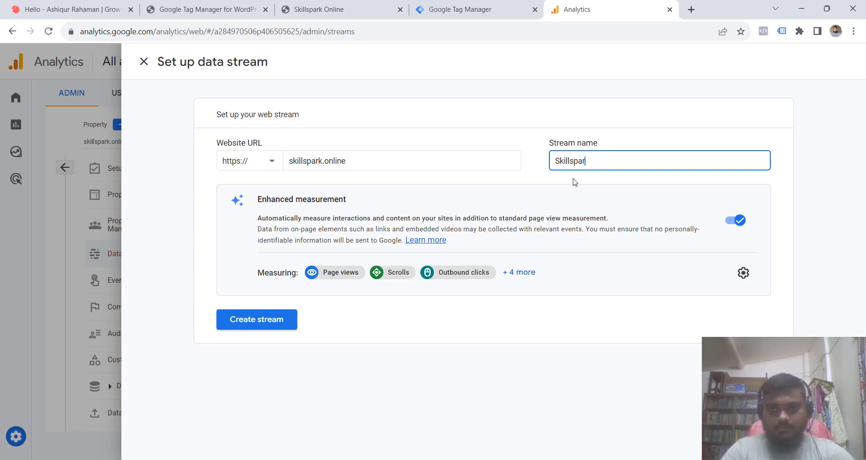
type("k ")
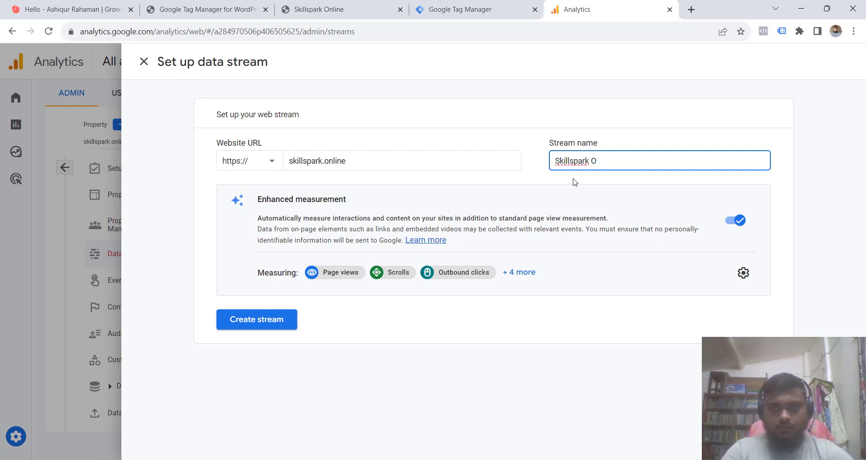
type("Online")
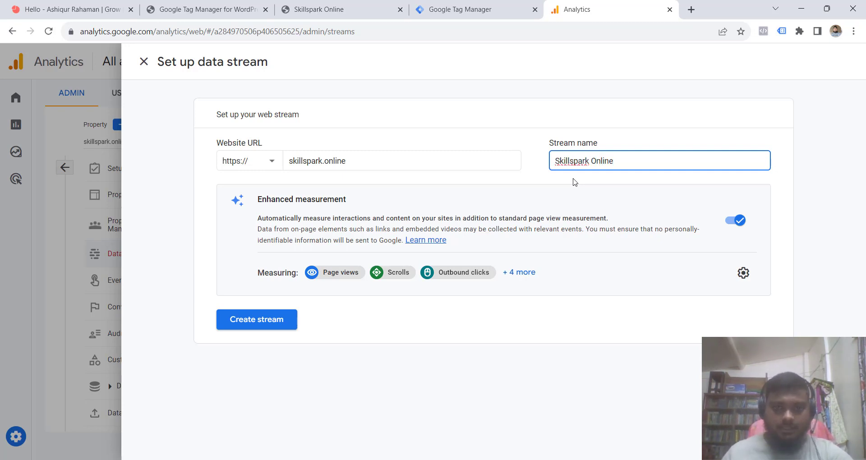
left_click(548, 202)
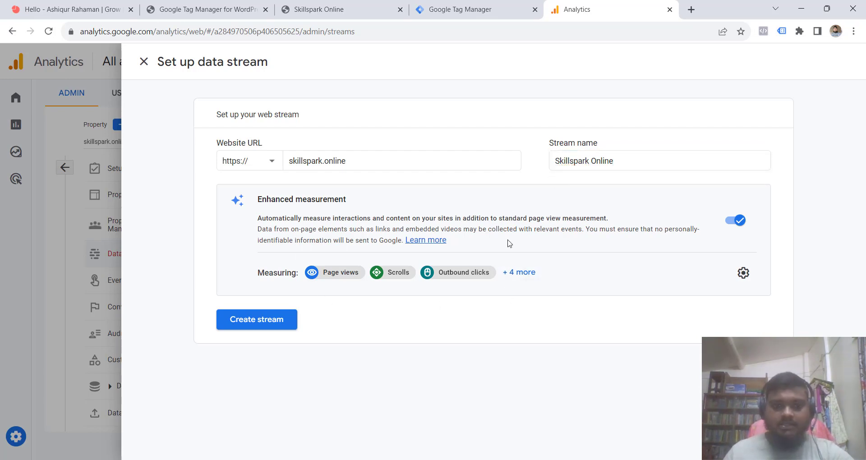
left_click(258, 329)
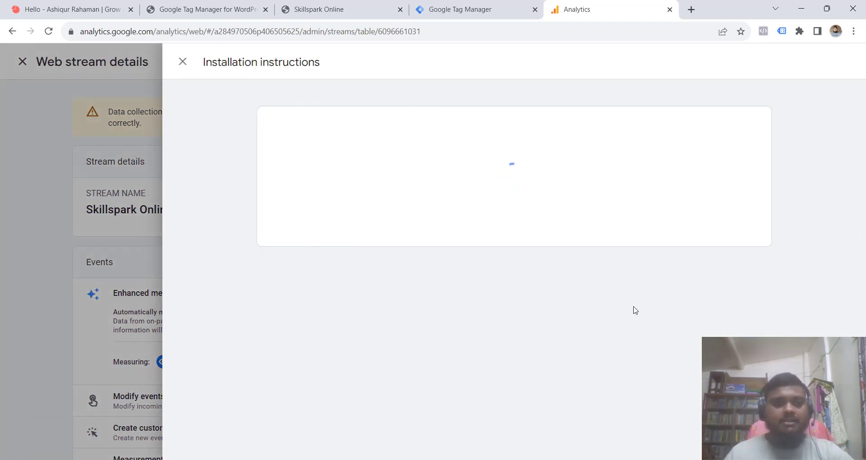
left_click(444, 10)
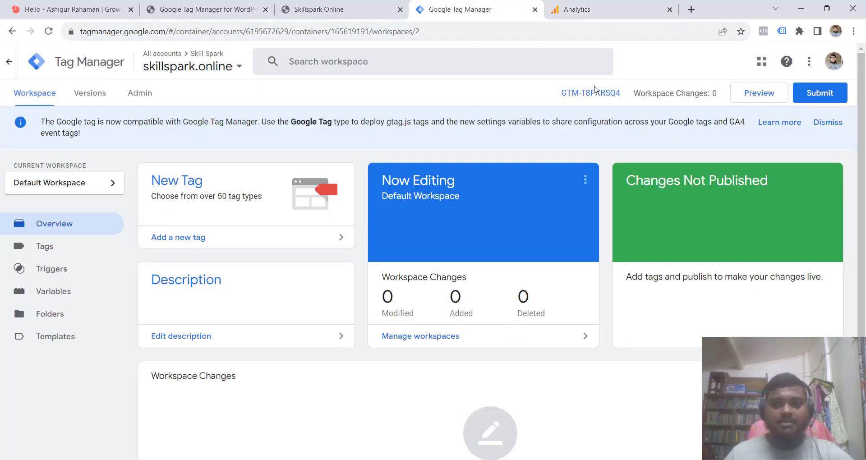
left_click(578, 6)
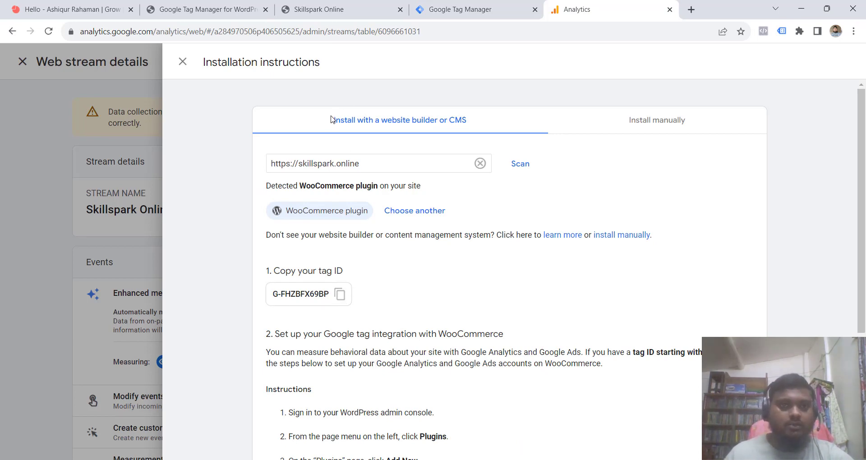
left_click(464, 6)
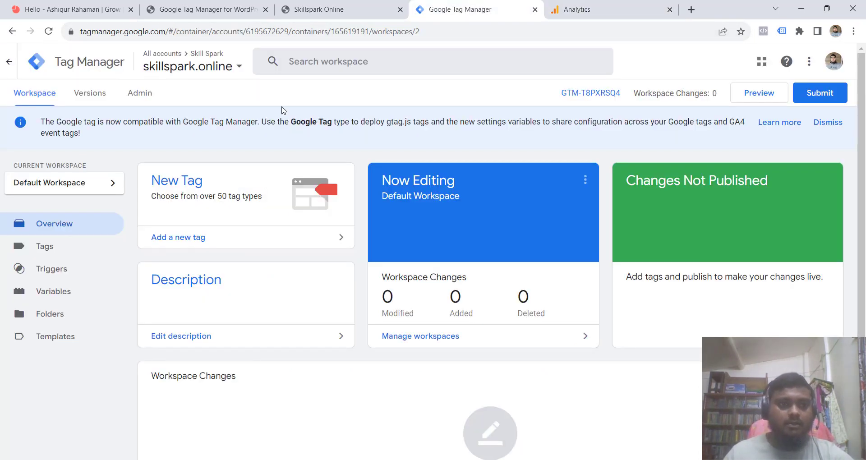
left_click(644, 5)
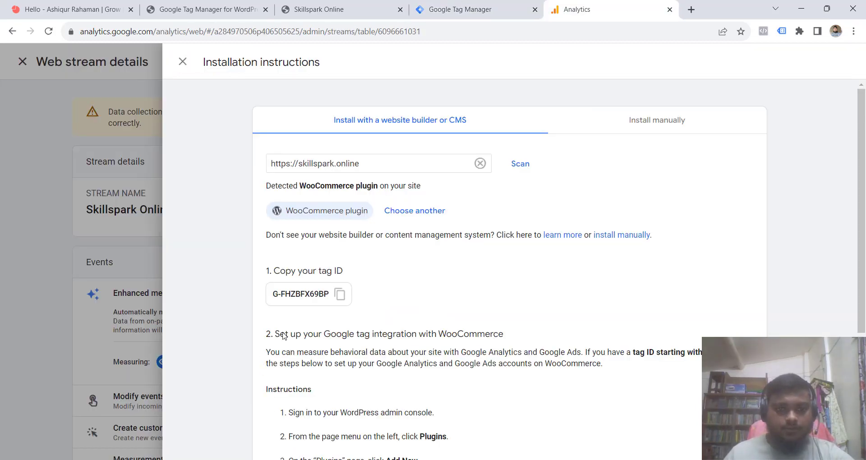
- Copy the web stream's tag ID from the installation instructions and start a new tag in the skillspark.online container in Tag Manager
left_click(339, 294)
left_click(467, 5)
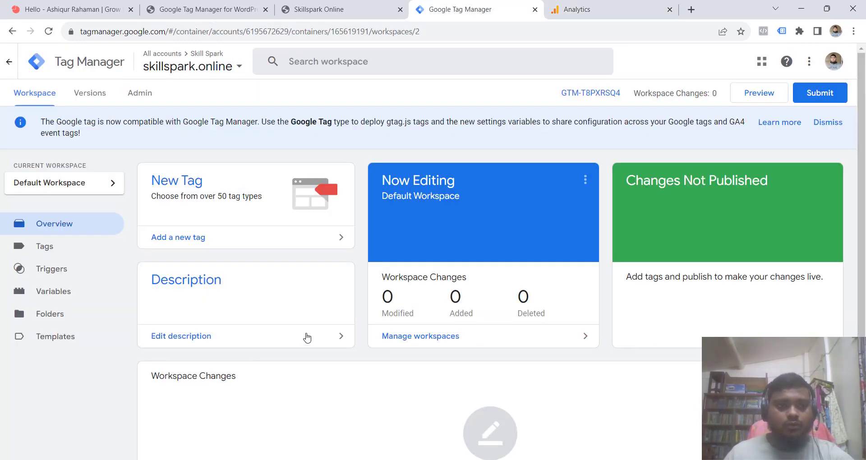
left_click(44, 256)
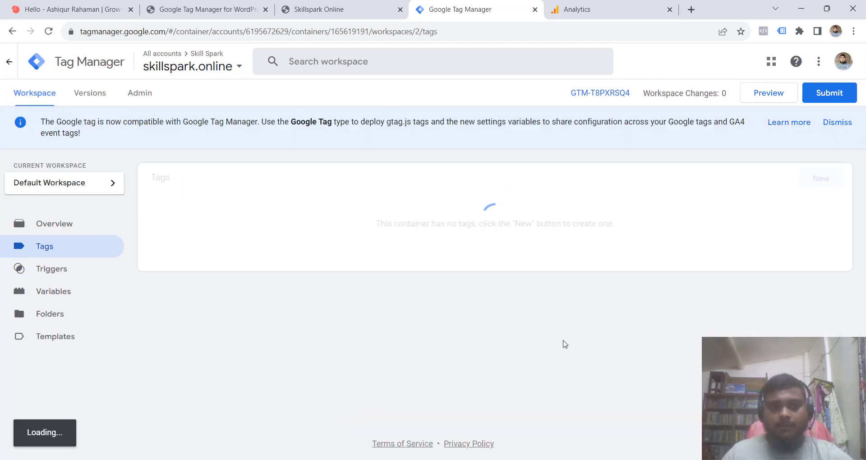
left_click(800, 181)
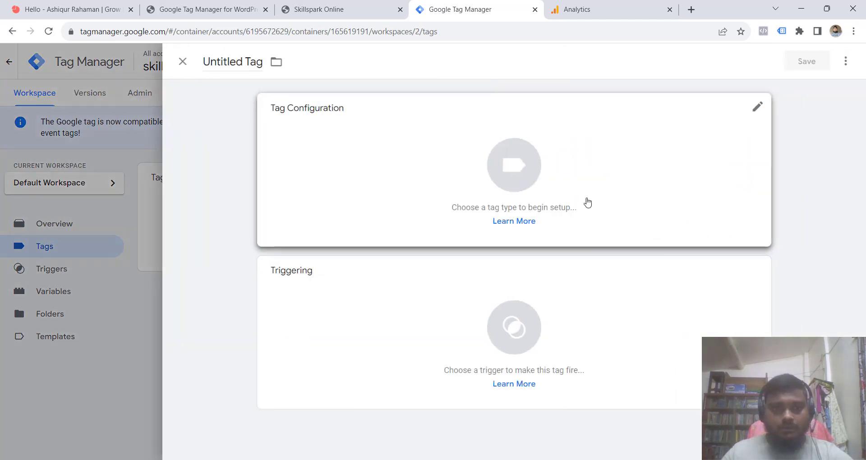
- Browse the available tag types for the untitled tag and open the featured Google Analytics group
left_click(466, 166)
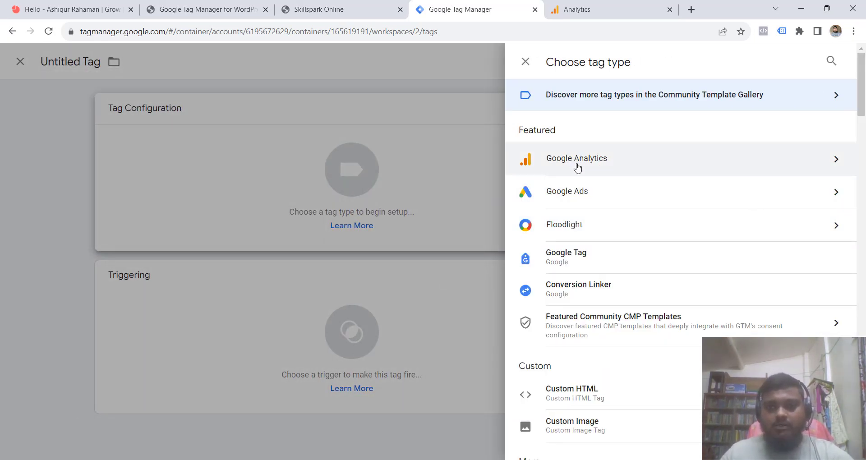
scroll(618, 217, "down", 7)
scroll(617, 216, "down", 20)
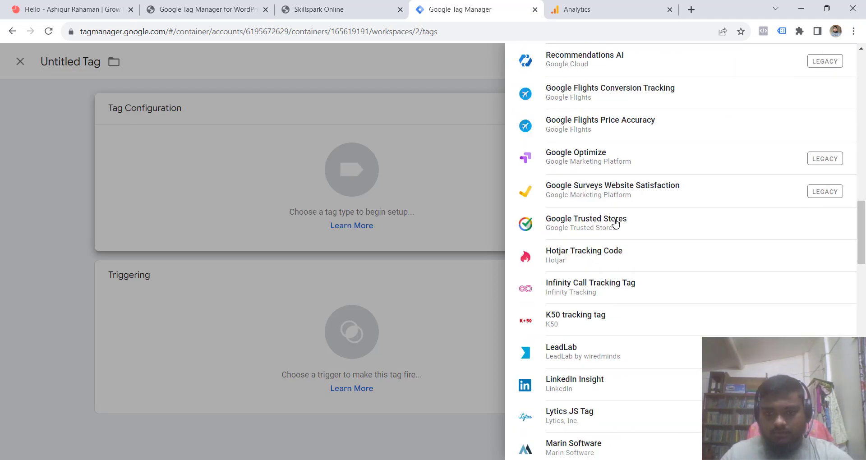
scroll(620, 235, "down", 8)
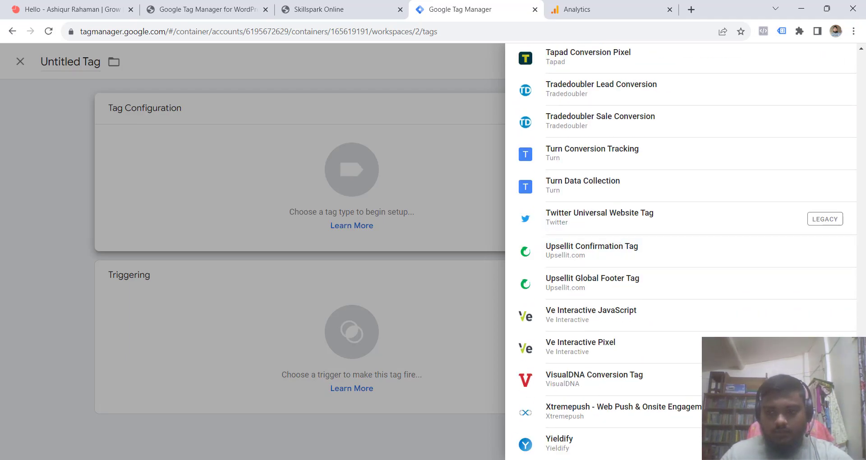
scroll(631, 217, "up", 20)
left_click(611, 167)
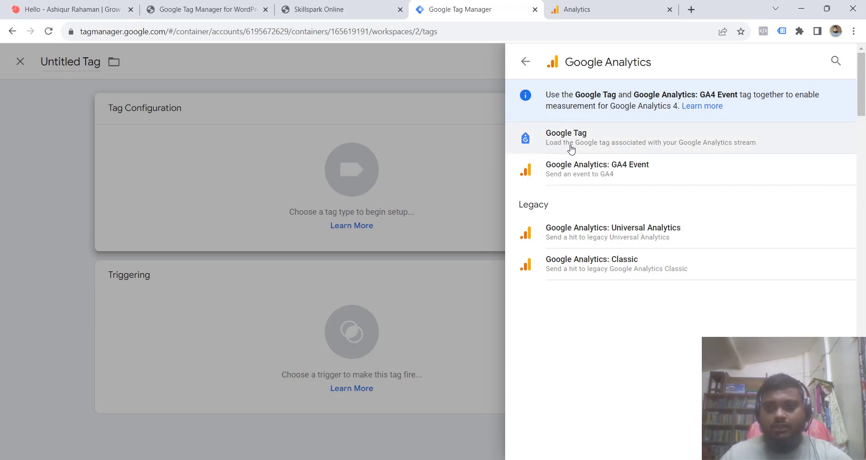
- Check the manual installation instructions for the Google tag in Analytics and return to Tag Manager
left_click(578, 10)
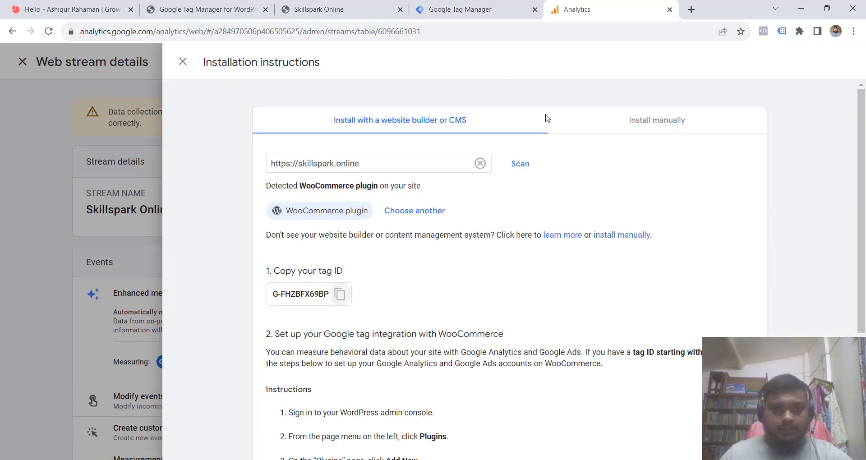
left_click(629, 122)
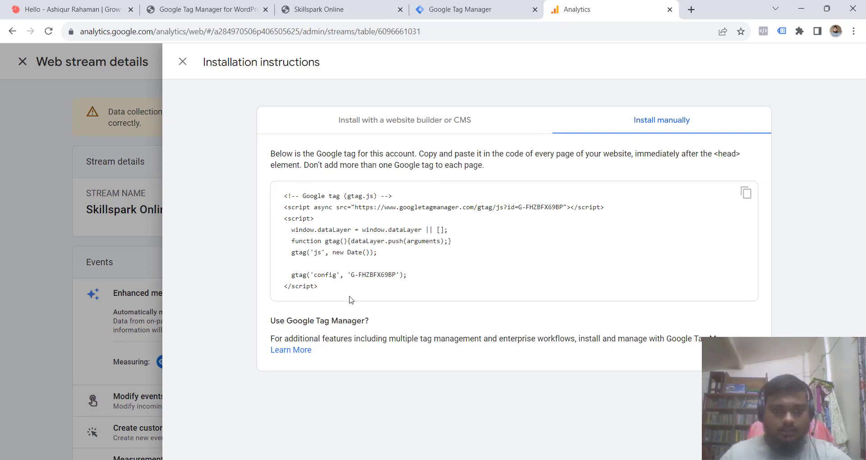
left_click(511, 5)
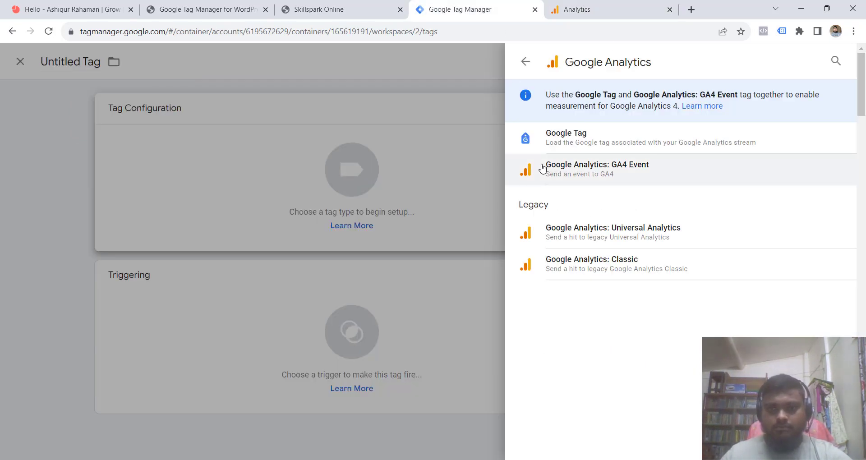
- Set the tag type to Google Tag and enter the tag ID G-FHZBFX69BP, copied from the Analytics installation instructions
left_click(561, 142)
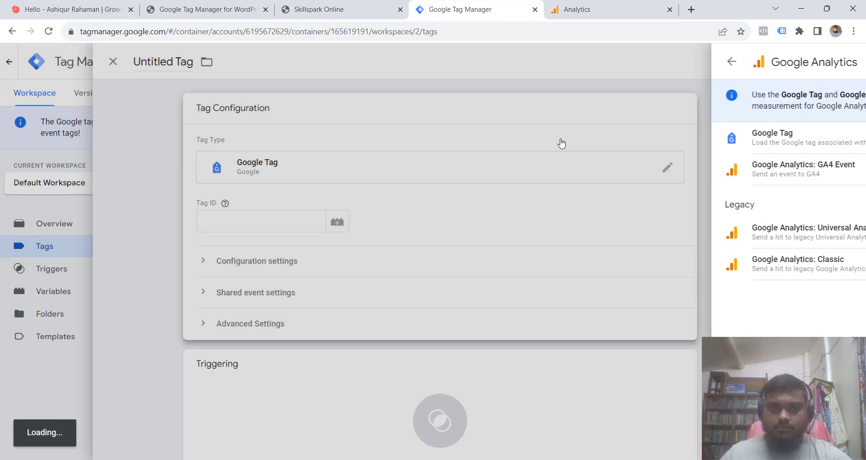
left_click(578, 9)
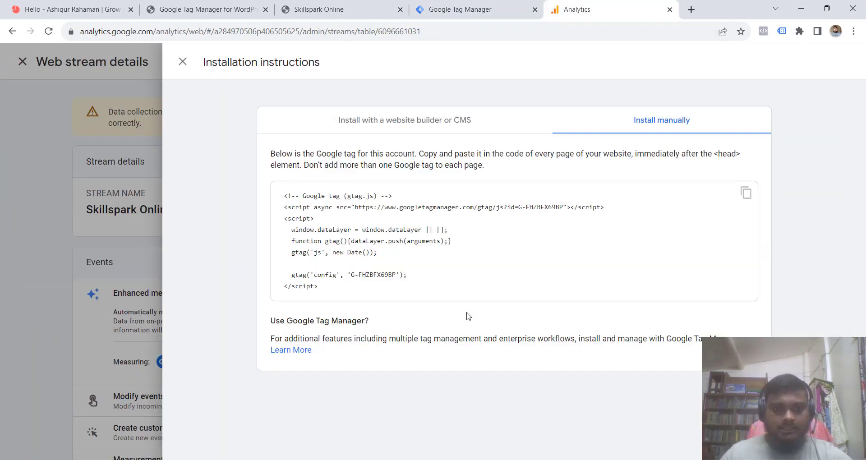
left_click(395, 121)
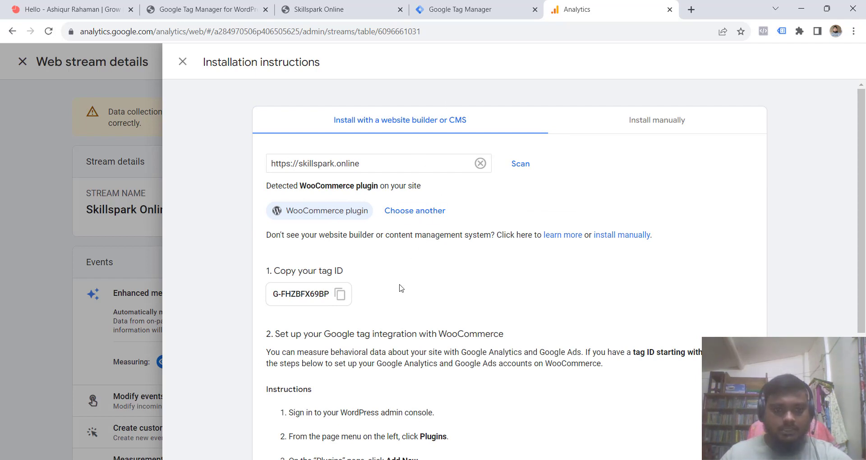
left_click(339, 294)
left_click(492, 4)
left_click(300, 222)
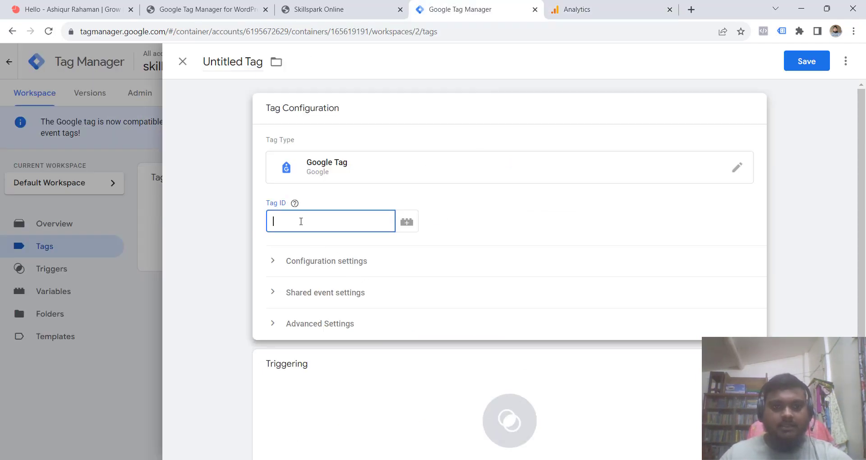
key("ctrl+v")
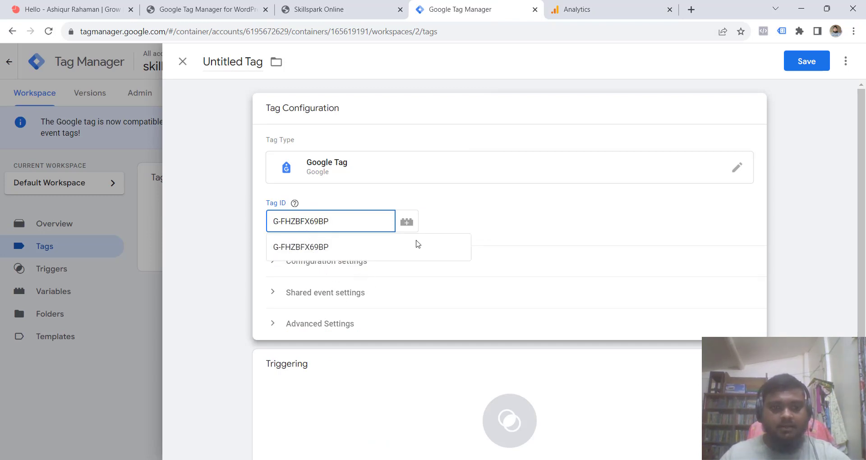
left_click(453, 206)
left_click(336, 224)
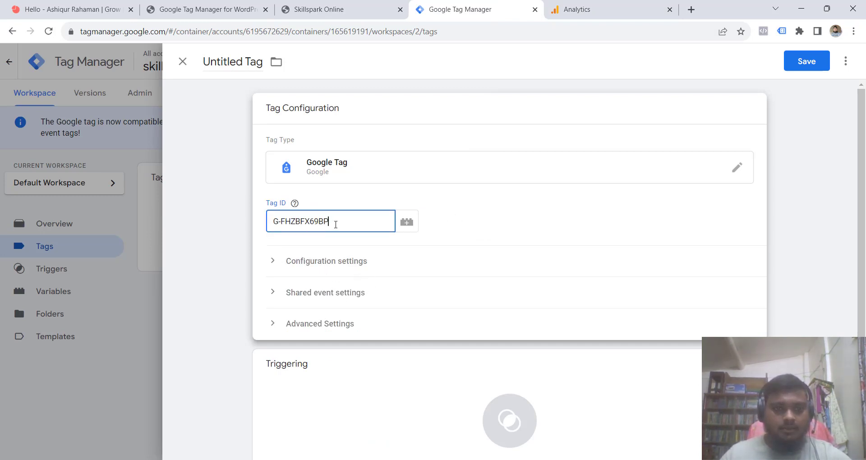
- Name the tag Google Analytics Configuration - Tag
triple_click(229, 62)
left_click(242, 63)
left_click_drag(242, 63, 193, 69)
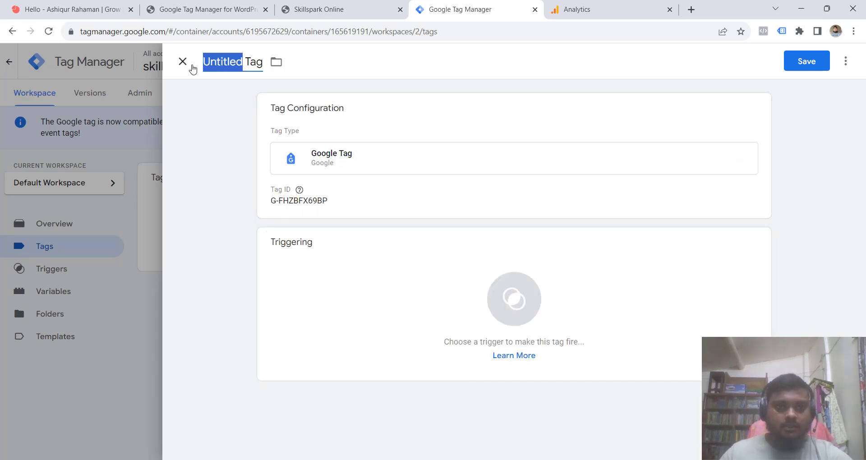
type("Google Ta")
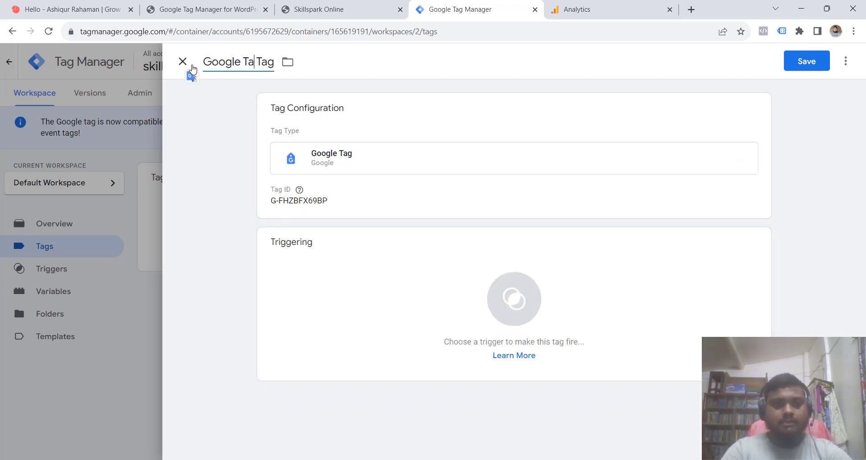
type("g Manager")
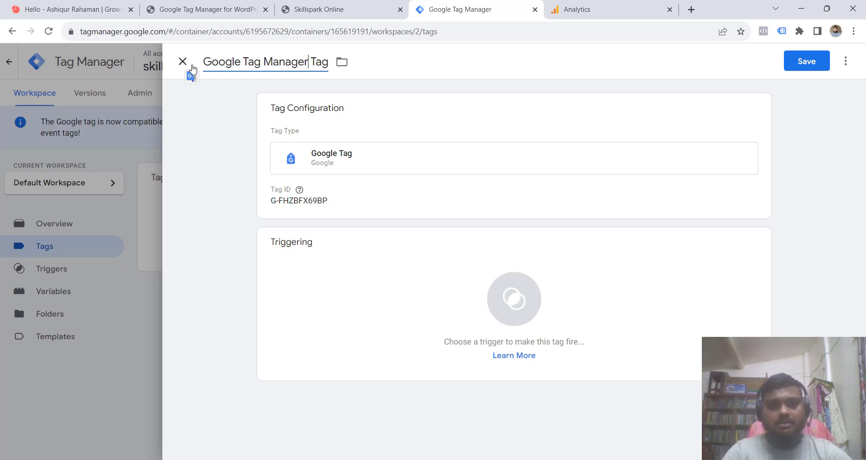
key("BackSpace")
key("BackSpace")
key("BackSpace")
key("BackSpace")
key("BackSpace")
key("BackSpace")
key("BackSpace")
key("BackSpace")
key("BackSpace")
key("BackSpace")
key("BackSpace")
key("BackSpace")
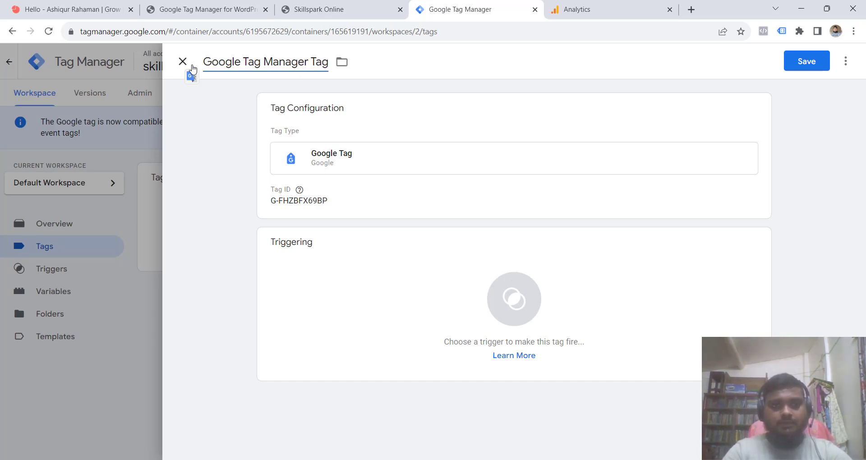
type("Anal")
type("ytics")
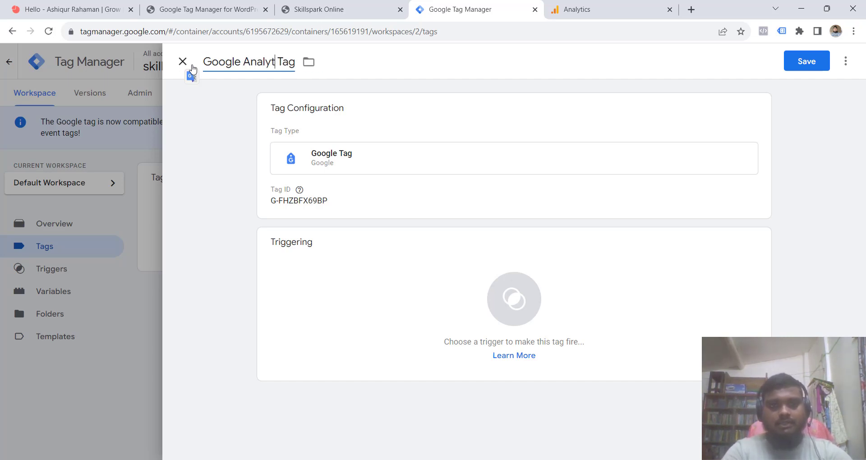
type(" Confi Tag")
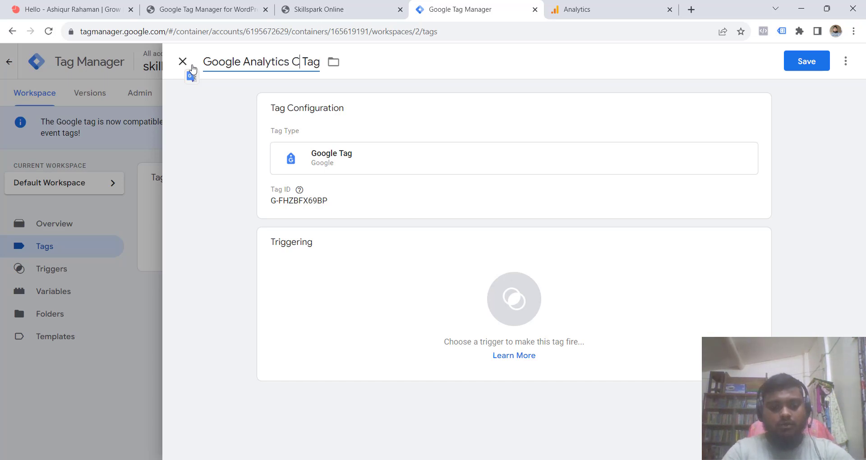
key("BackSpace")
type("figarut")
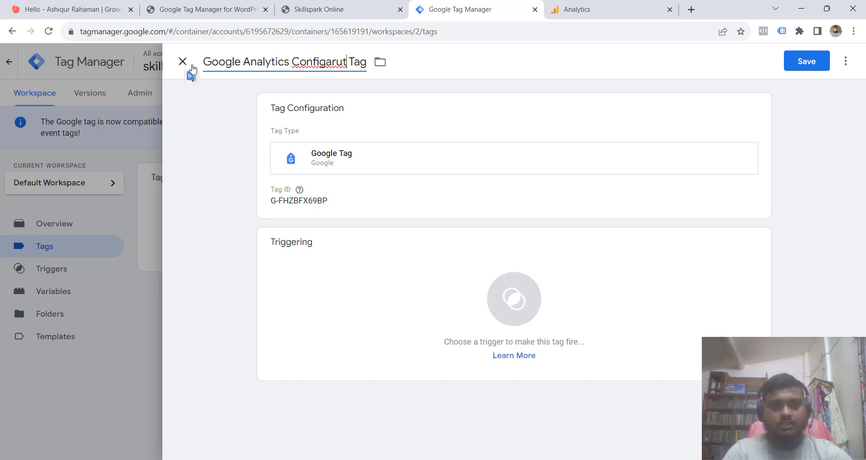
key("BackSpace")
key("BackSpace")
type("ation")
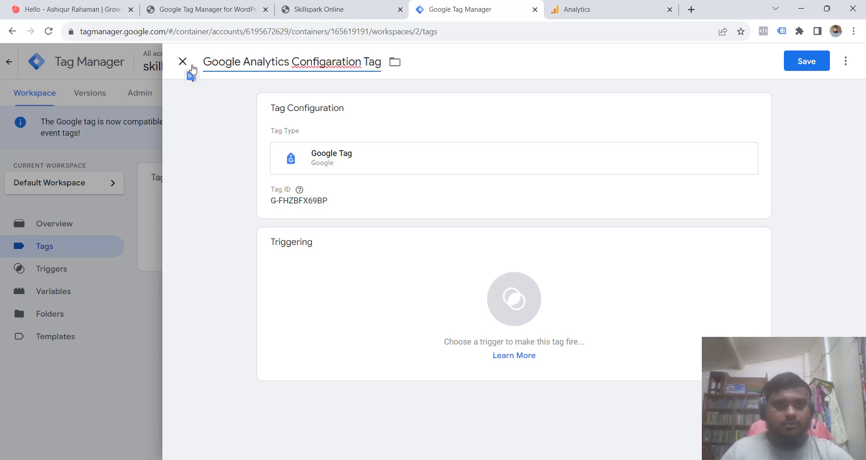
double_click(316, 61)
right_click(303, 63)
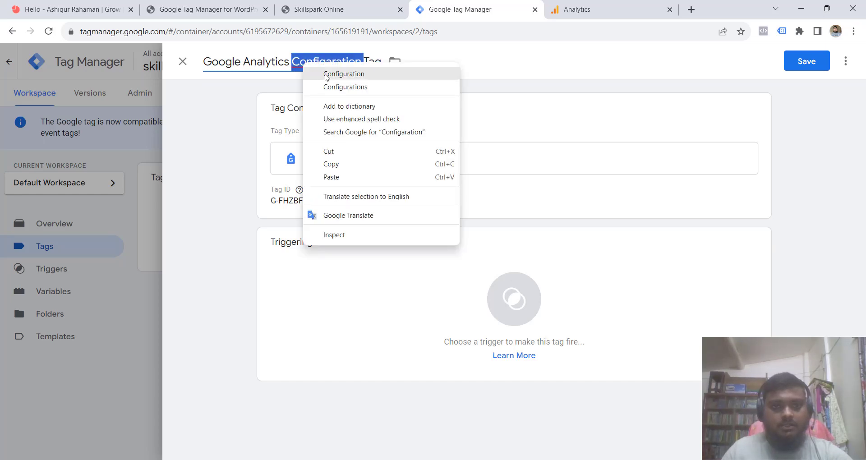
left_click(327, 75)
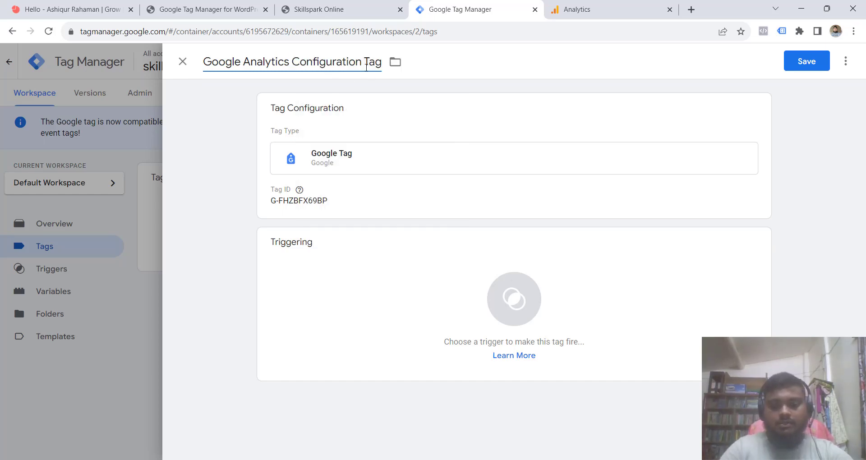
left_click(365, 64)
type("-")
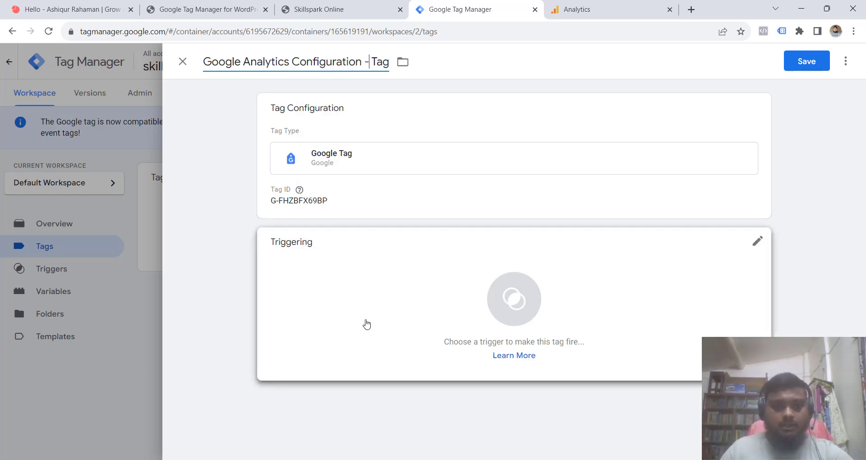
- Add the All Pages page view trigger as the tag's firing trigger
left_click(365, 323)
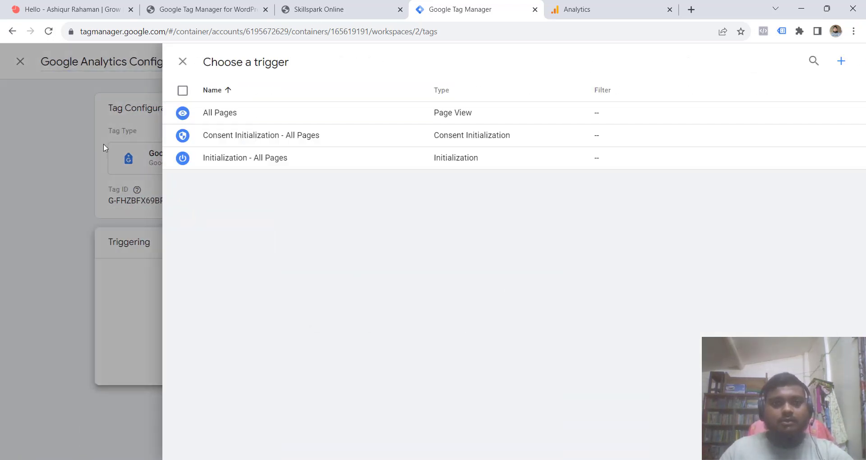
left_click(402, 4)
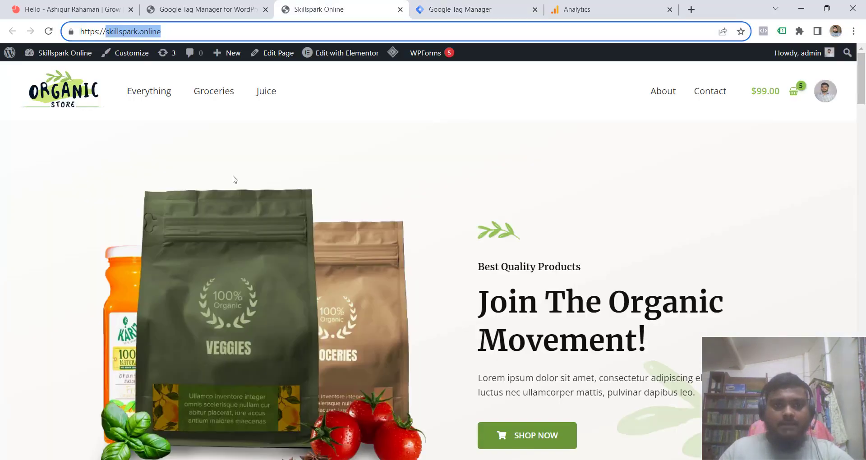
left_click(520, 5)
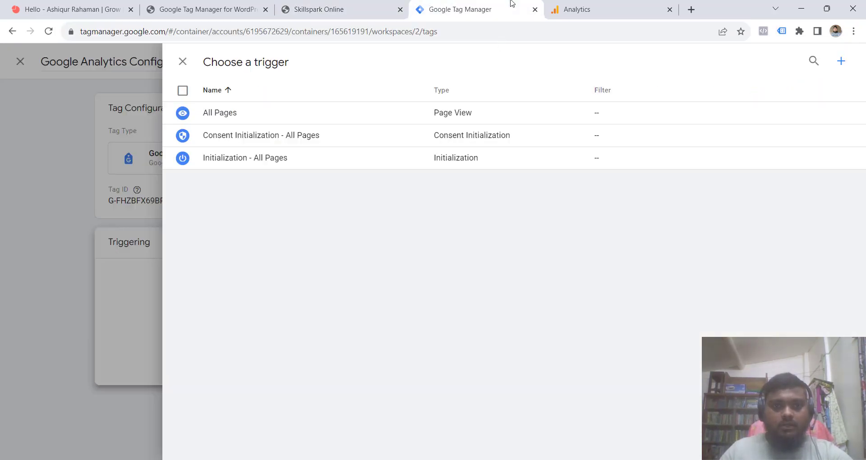
left_click(219, 112)
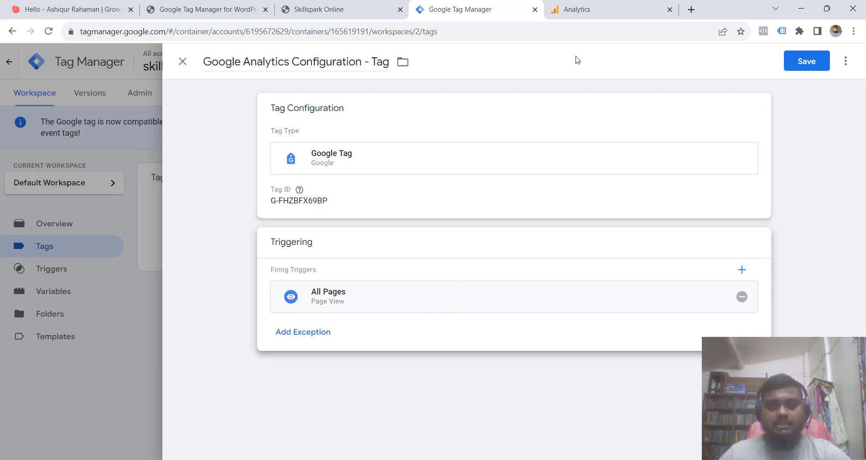
- Revisit the Analytics stream instructions and the storefront, and save the configured tag in Tag Manager
left_click(593, 7)
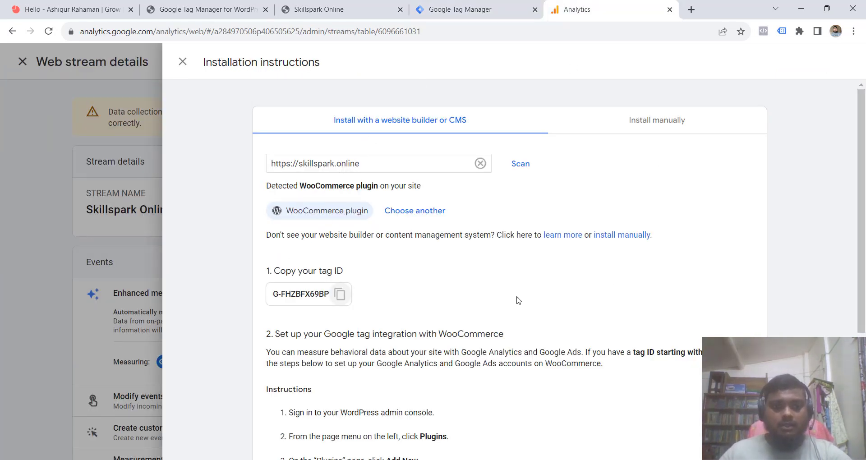
left_click(356, 6)
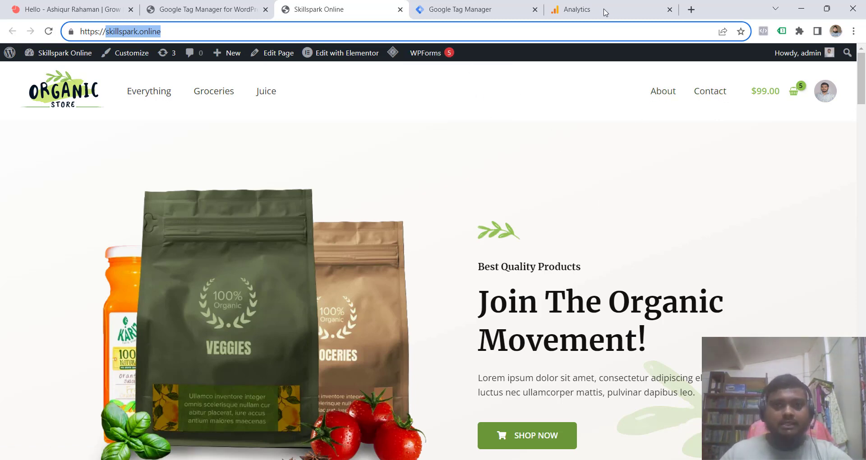
left_click(505, 6)
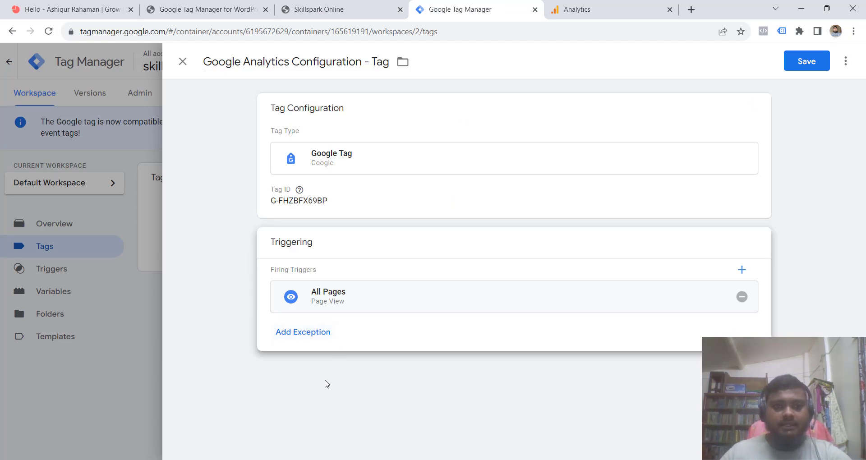
left_click(803, 62)
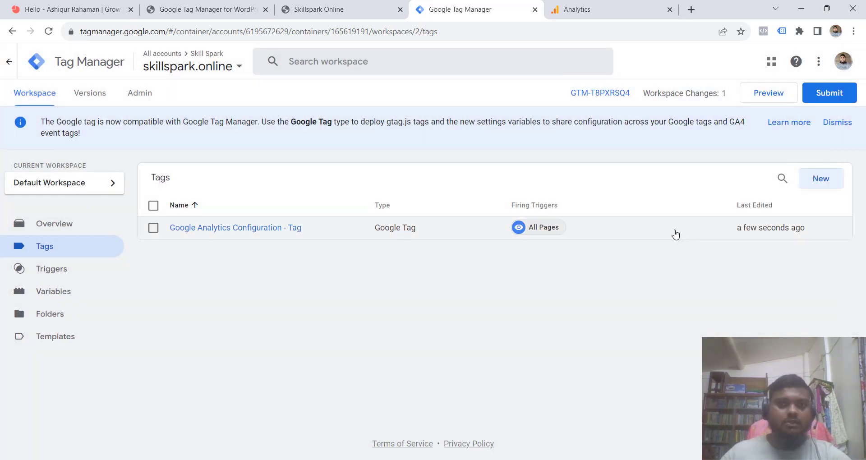
- Review the tag installation instructions in Analytics and close them to return to the web stream's details
left_click(612, 7)
scroll(536, 317, "down", 3)
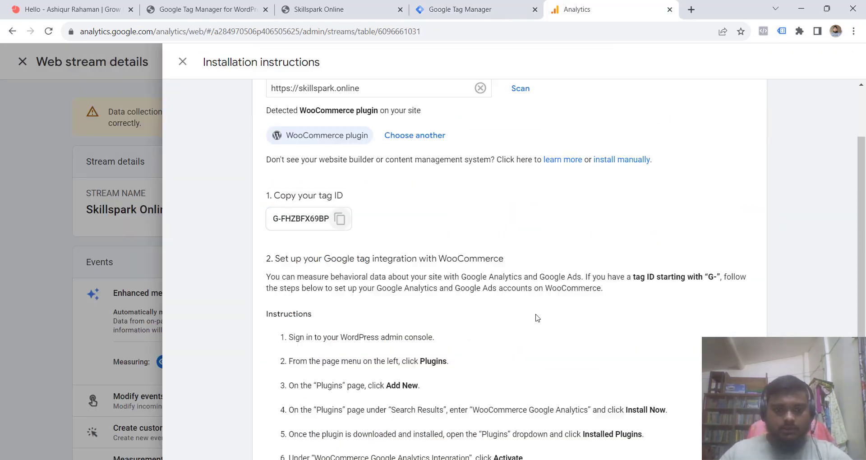
scroll(535, 329, "up", 3)
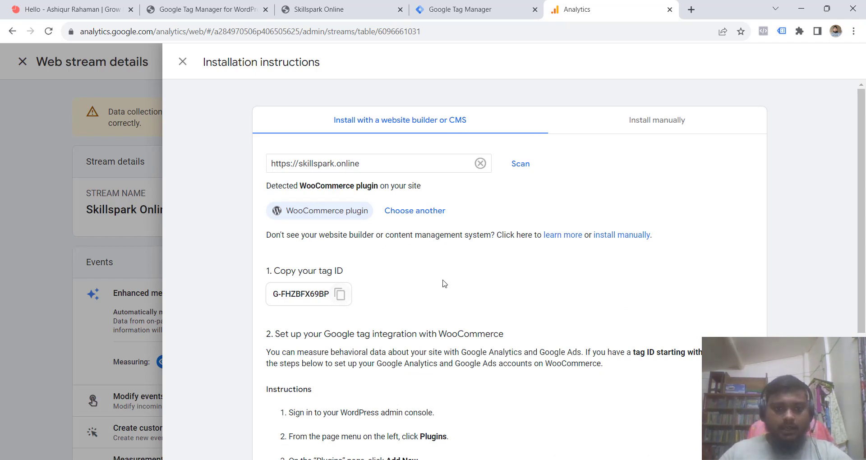
left_click(151, 239)
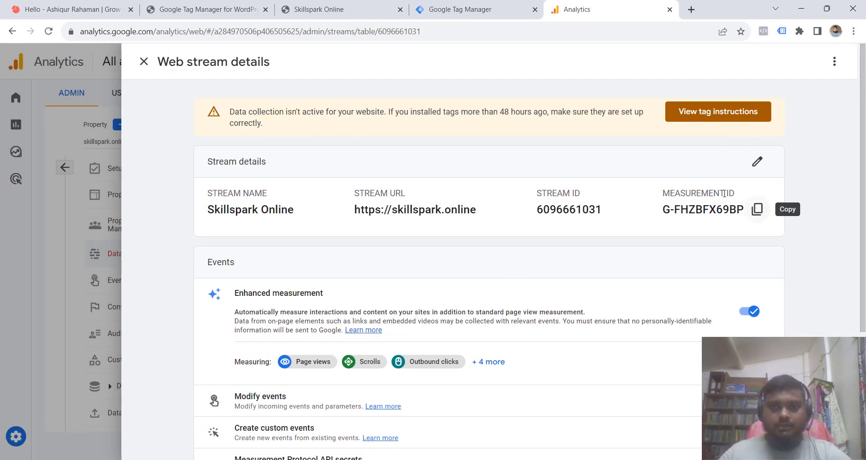
- Publish the workspace changes in Tag Manager as a version named GA4 Setup, and close the version summary
left_click(440, 3)
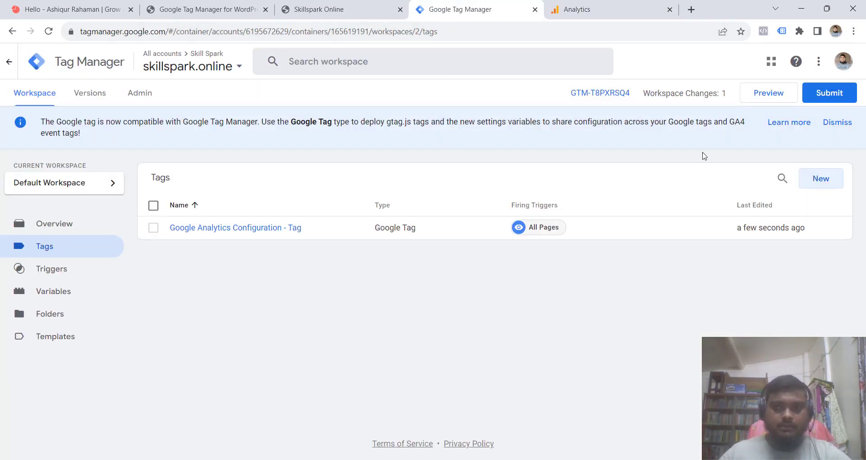
left_click(815, 97)
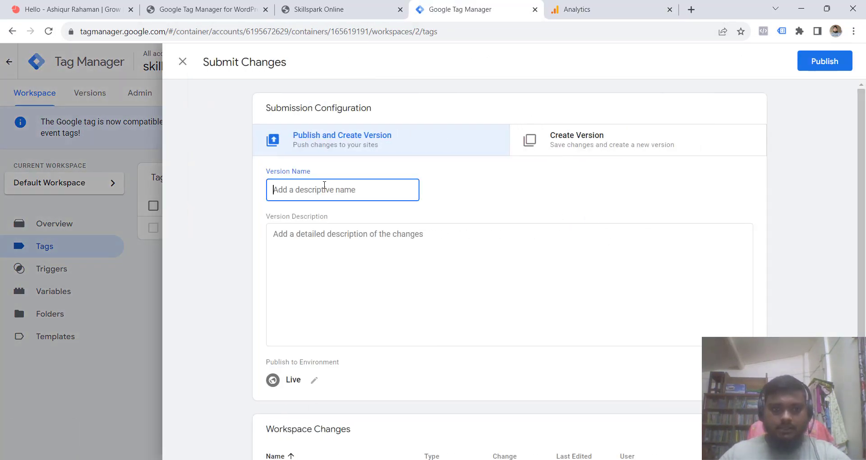
left_click(134, 248)
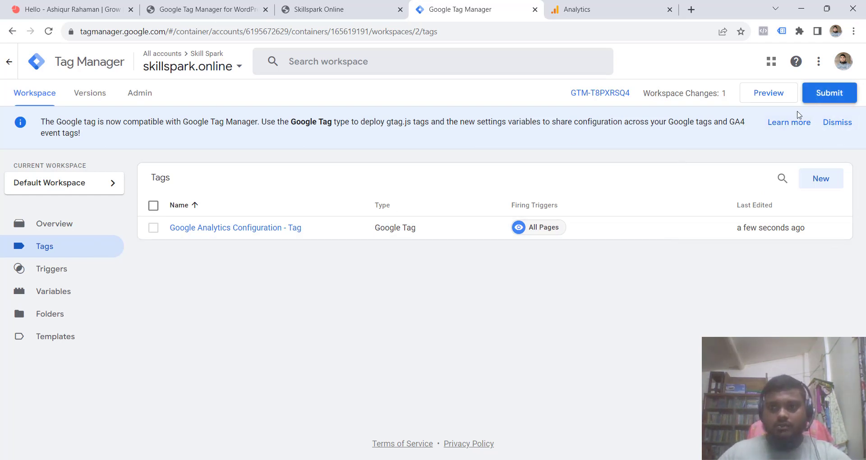
left_click(828, 93)
left_click(395, 195)
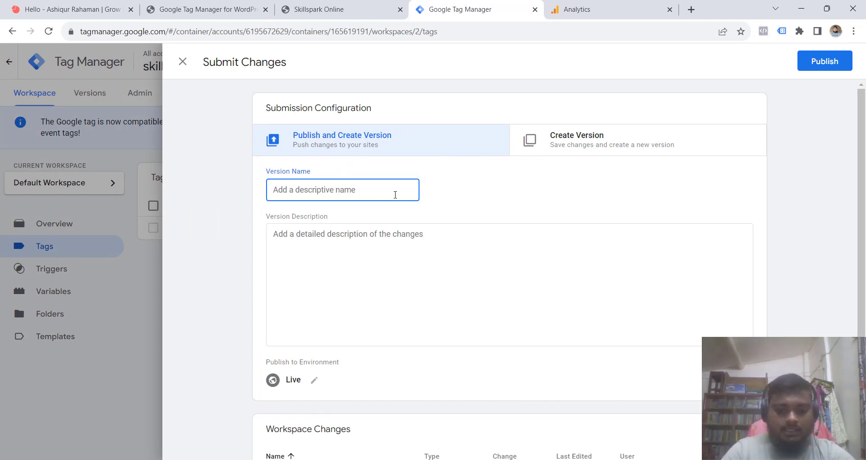
type("GA4 Setup")
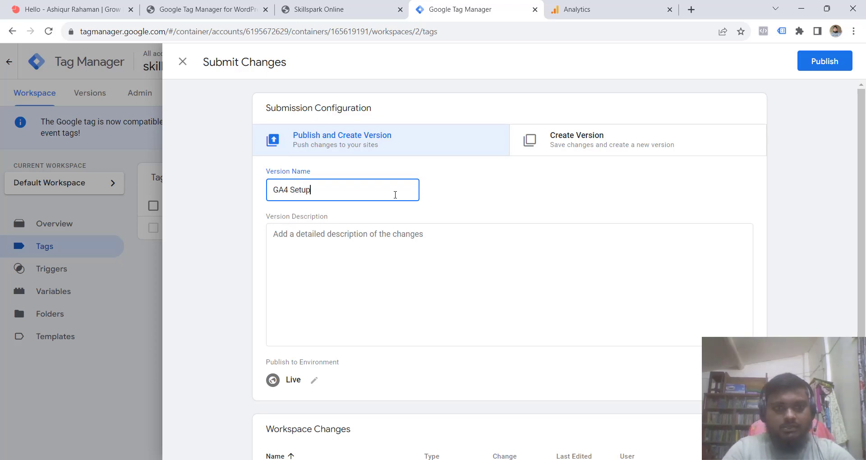
left_click(832, 66)
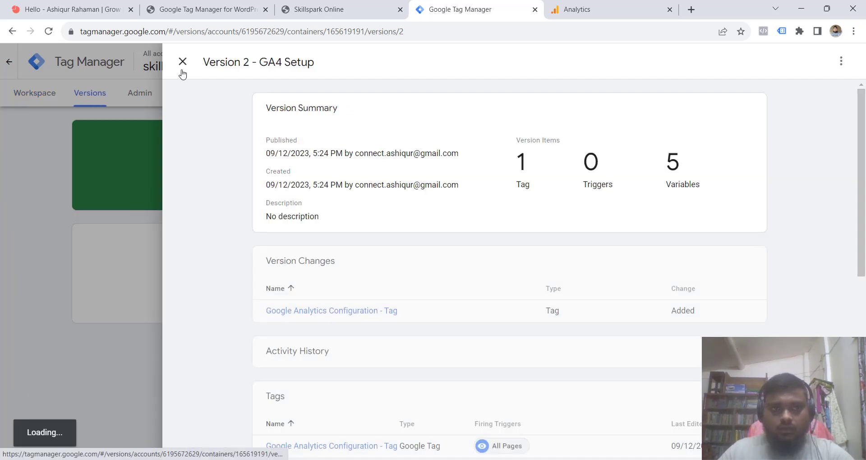
left_click(183, 62)
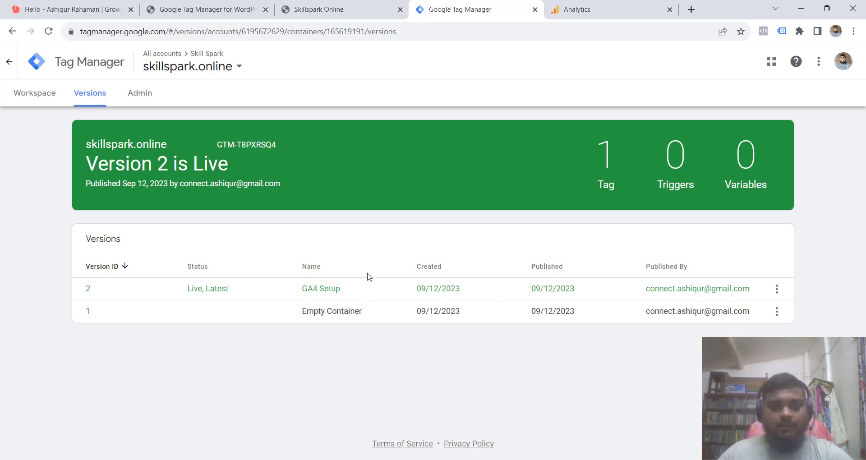
left_click(41, 96)
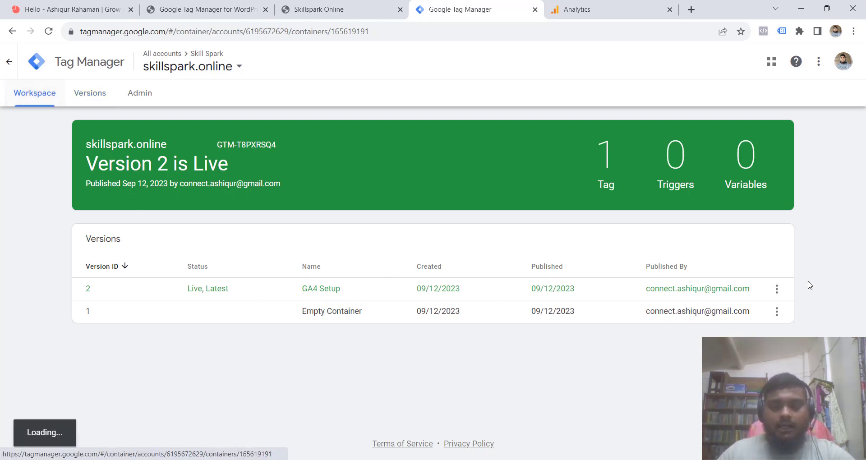
left_click(564, 9)
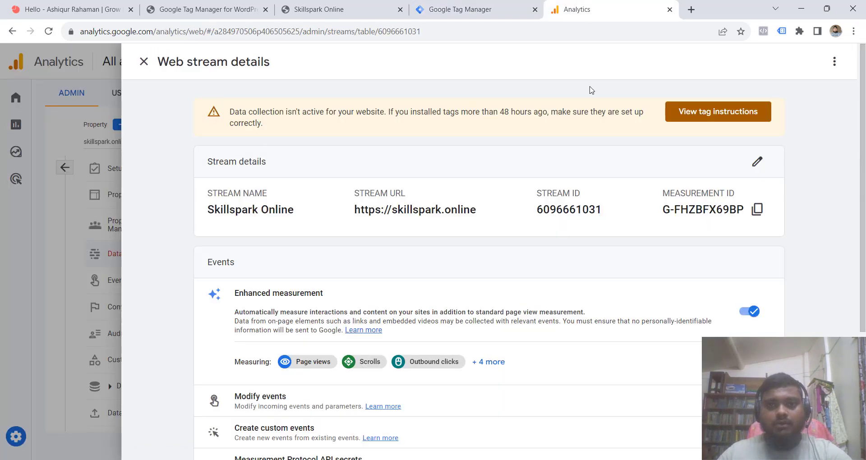
left_click(144, 62)
left_click(478, 12)
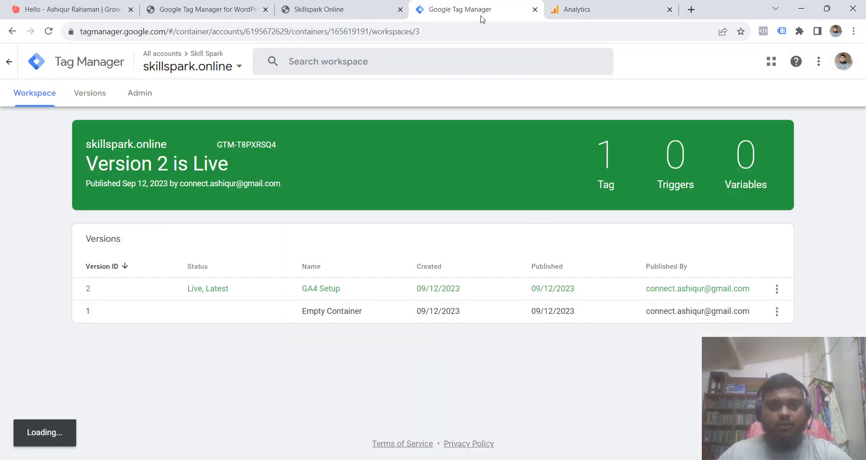
left_click(761, 92)
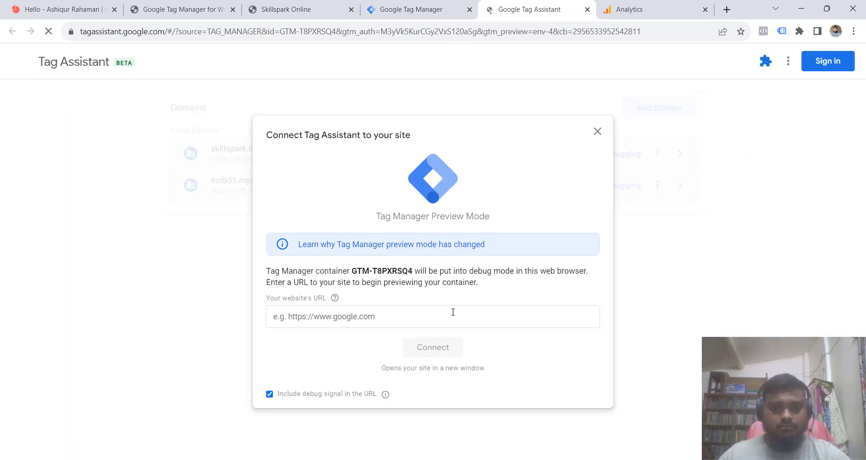
left_click(331, 318)
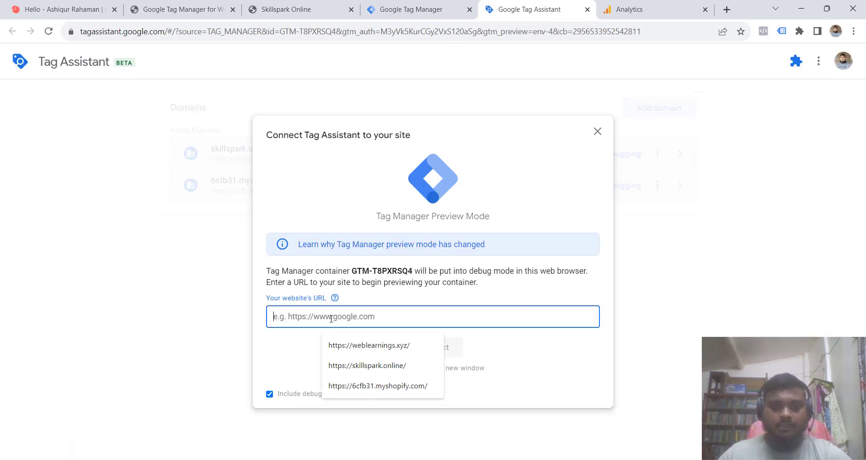
left_click(363, 368)
left_click(420, 350)
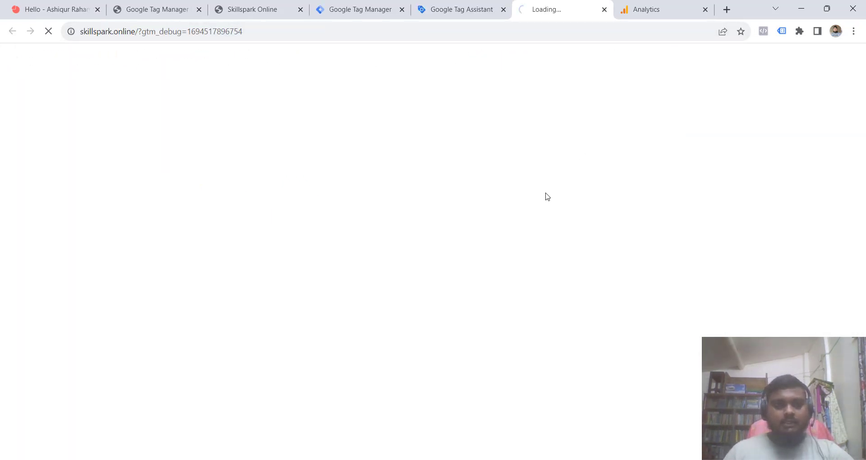
left_click(474, 3)
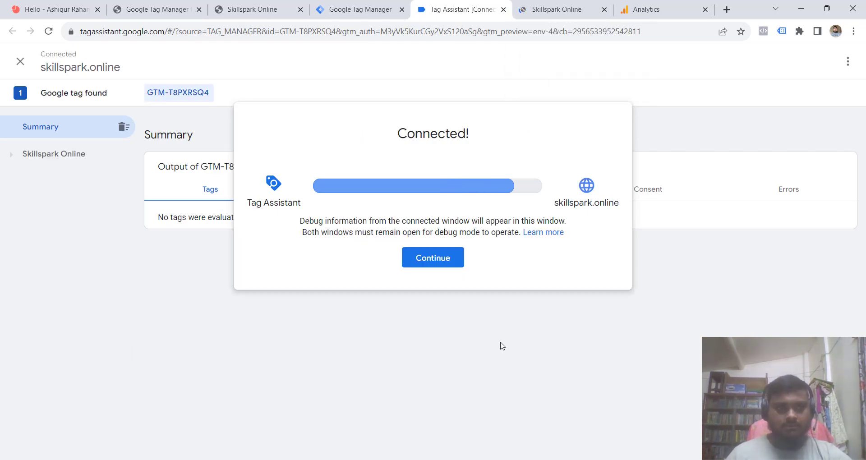
left_click(455, 262)
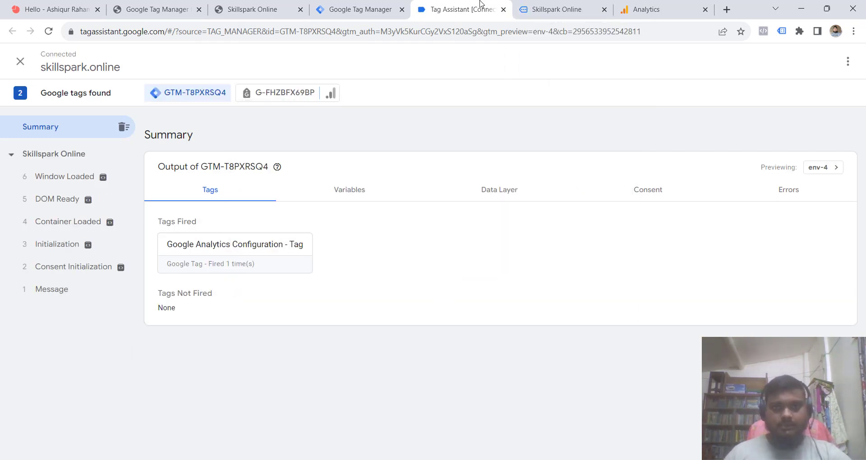
- Check the connected storefront and its fired tags in Tag Assistant, and open DebugView for the property in Analytics
left_click(553, 3)
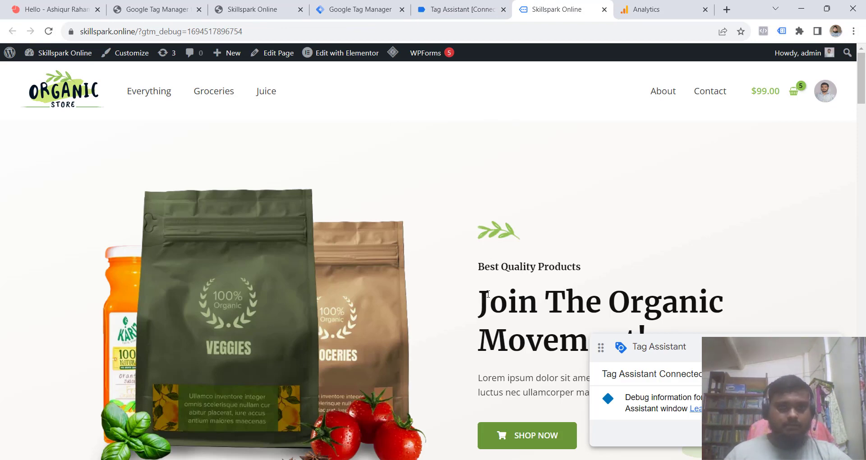
left_click(480, 12)
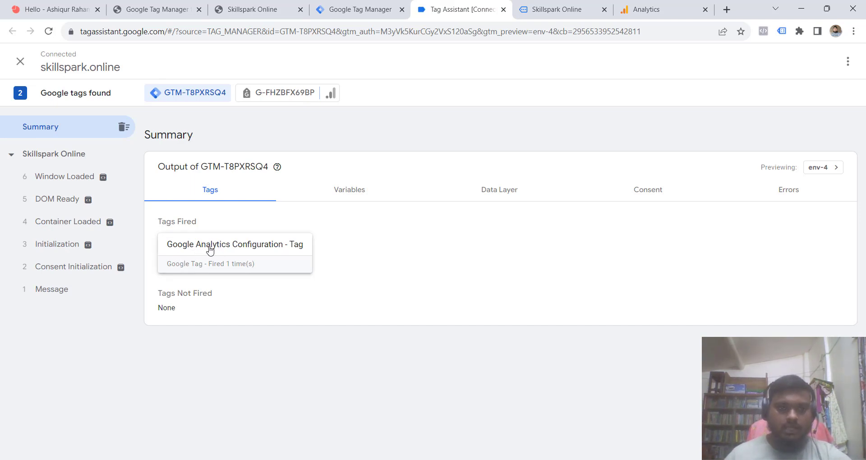
left_click(699, 4)
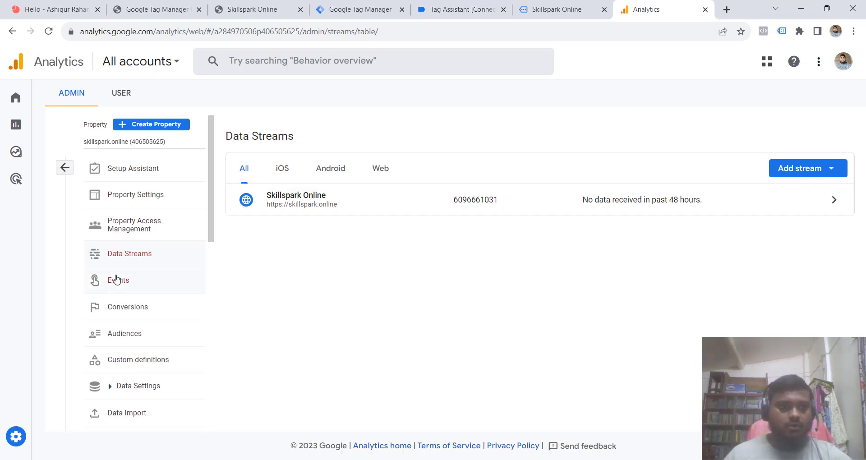
scroll(133, 377, "down", 3)
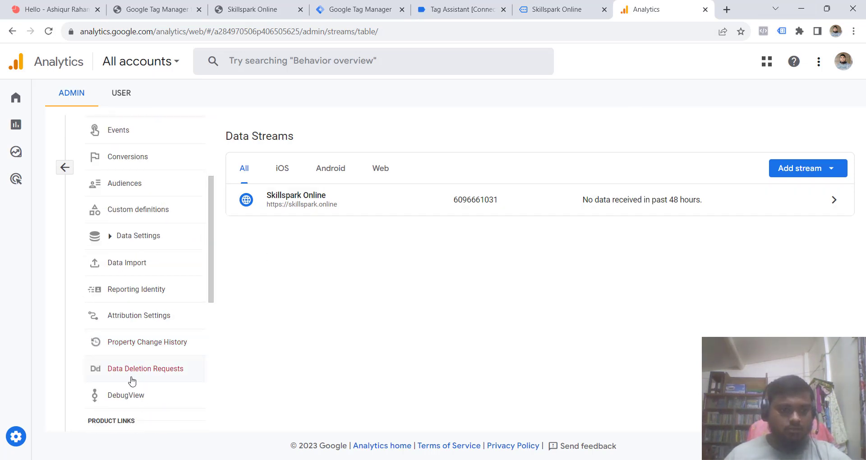
left_click(124, 404)
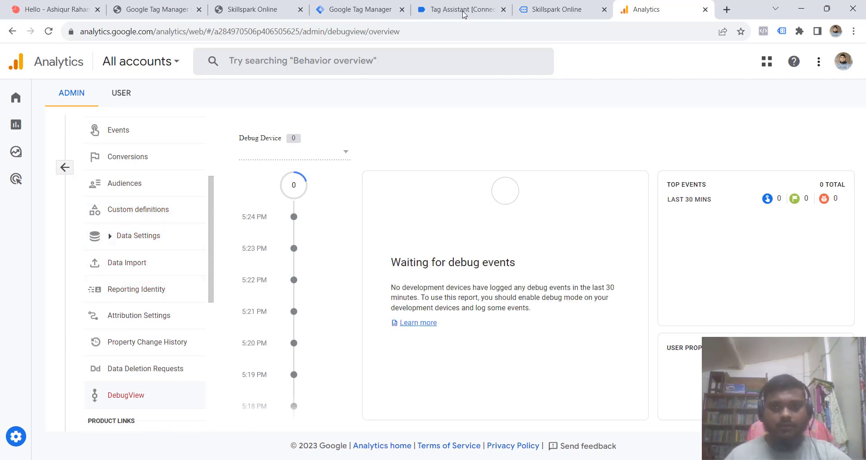
- Open the Hand Sanitizer product page in the debug storefront to generate events, and check DebugView in Analytics
left_click(569, 8)
scroll(479, 268, "down", 15)
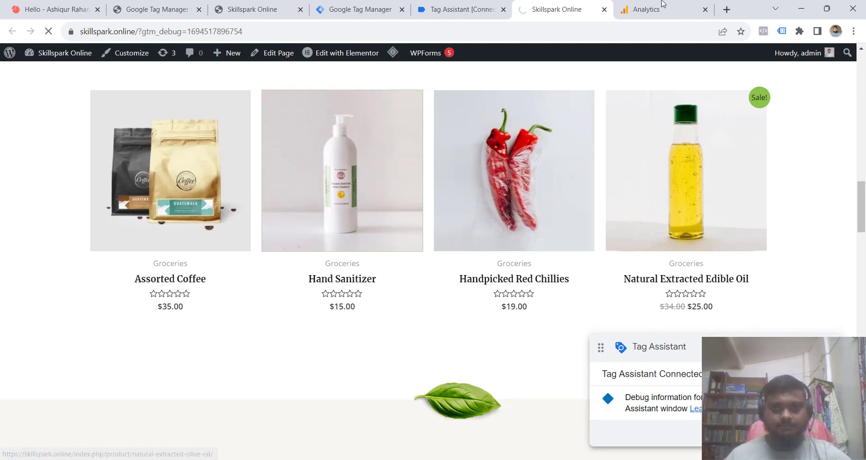
left_click(662, 8)
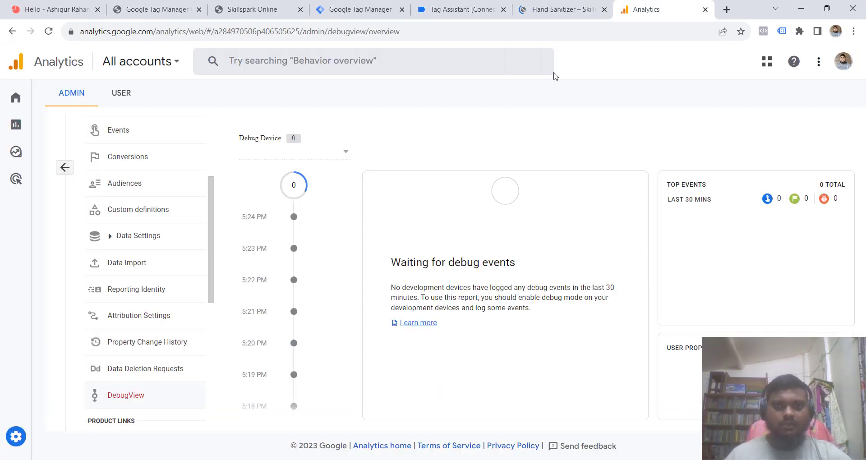
left_click(534, 4)
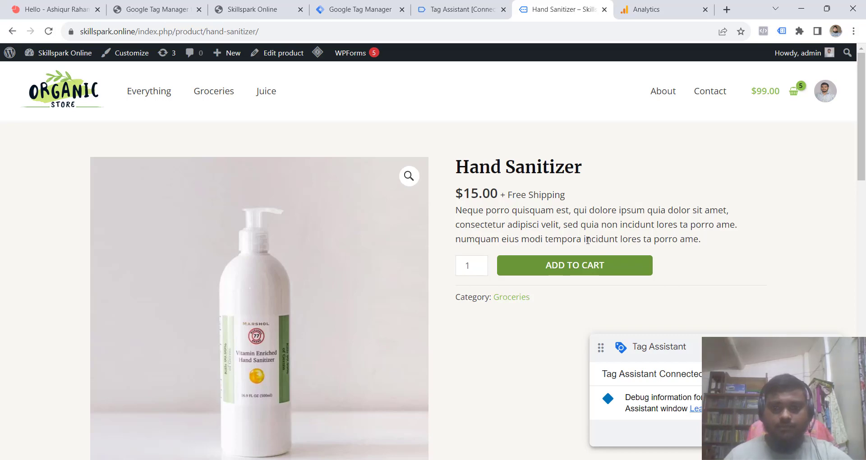
- Examine the users in the last 30 minutes on the Analytics home page
key("ctrl+Tab")
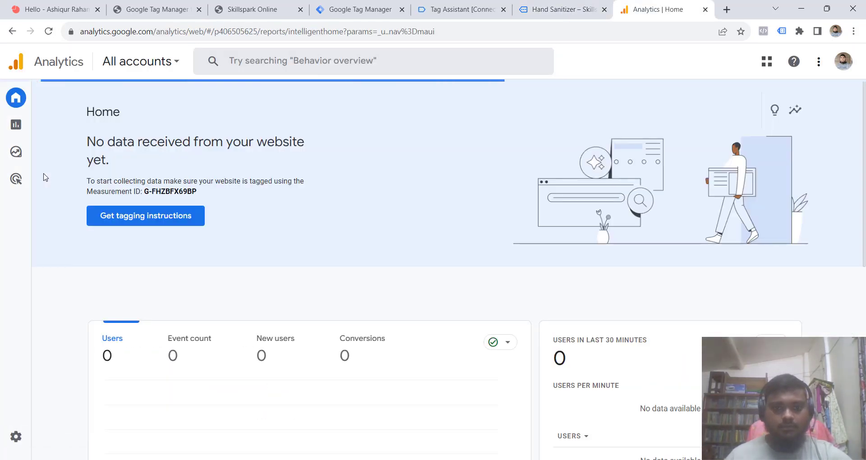
scroll(226, 266, "down", 3)
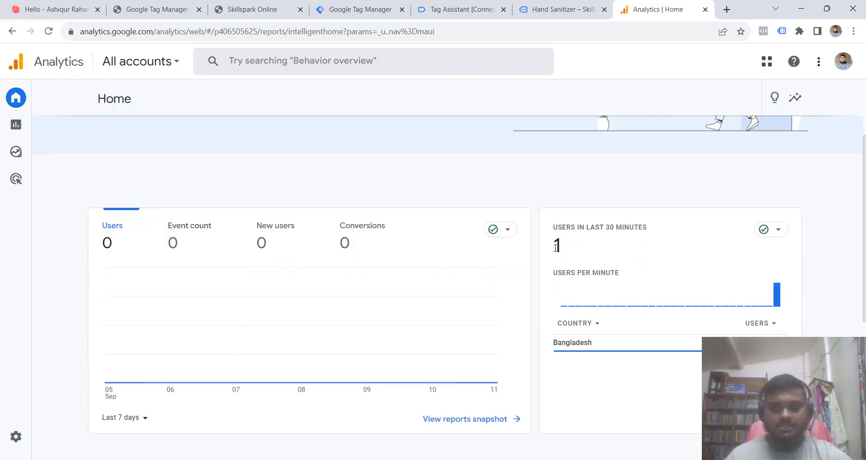
left_click_drag(557, 247, 582, 248)
left_click(568, 256)
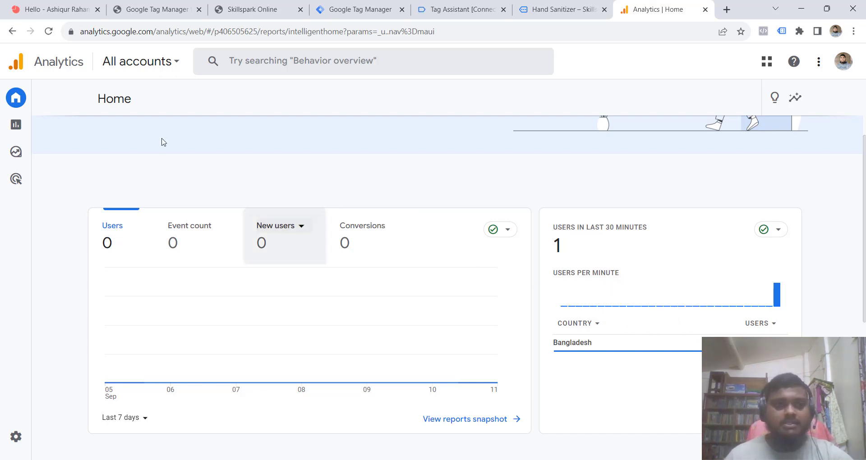
- Inspect the latest page_view event's parameters in DebugView, and return to the Tag Assistant summary of fired tags
left_click(12, 31)
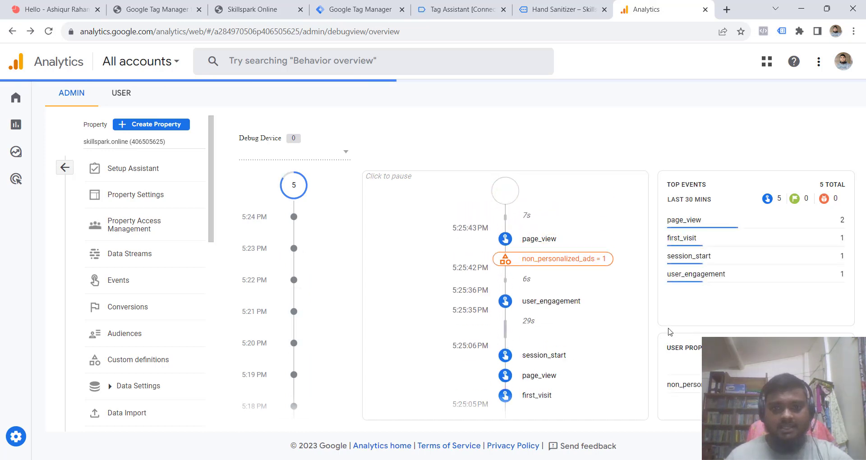
left_click(526, 250)
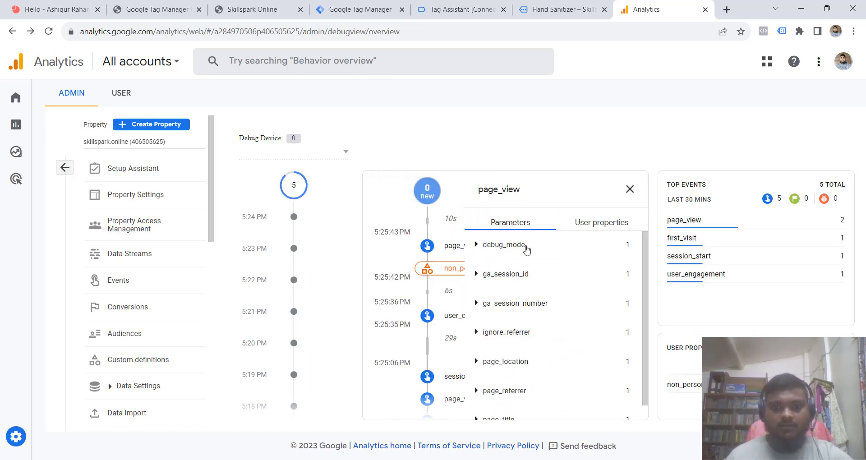
left_click(629, 189)
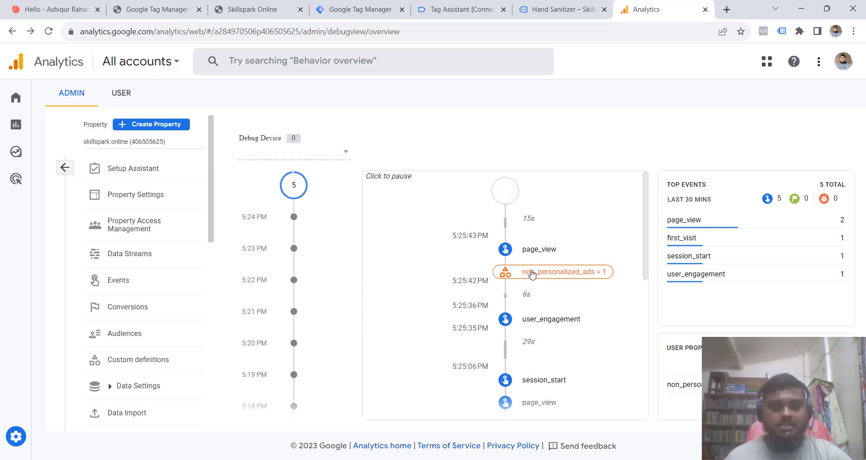
left_click(562, 7)
left_click(477, 6)
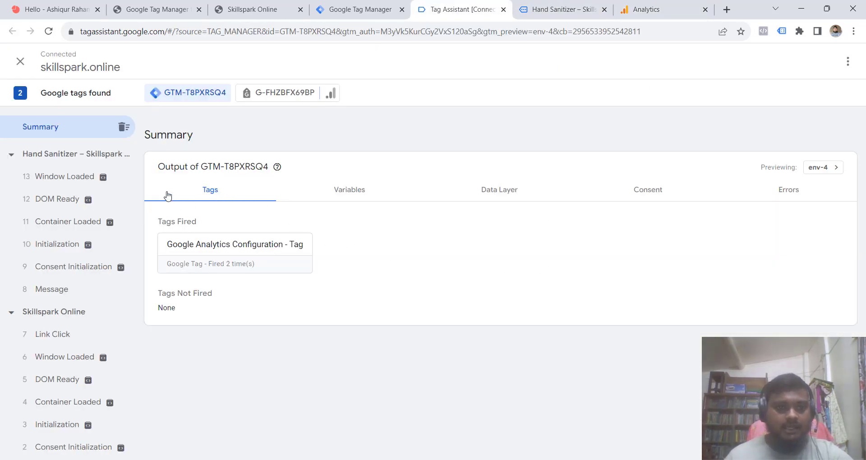